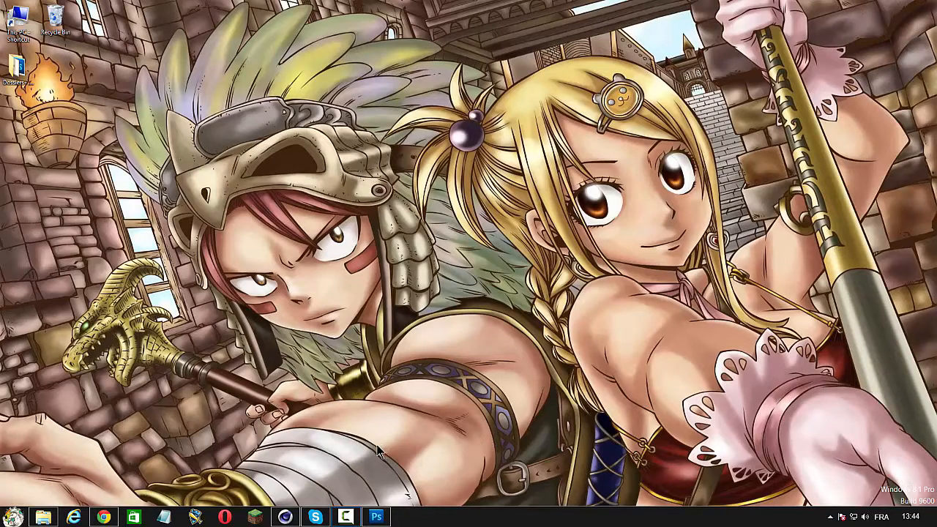
Step: Switch to Cinema 4D, taking a brief look at the empty Photoshop workspace before returning to it
left_click(285, 517)
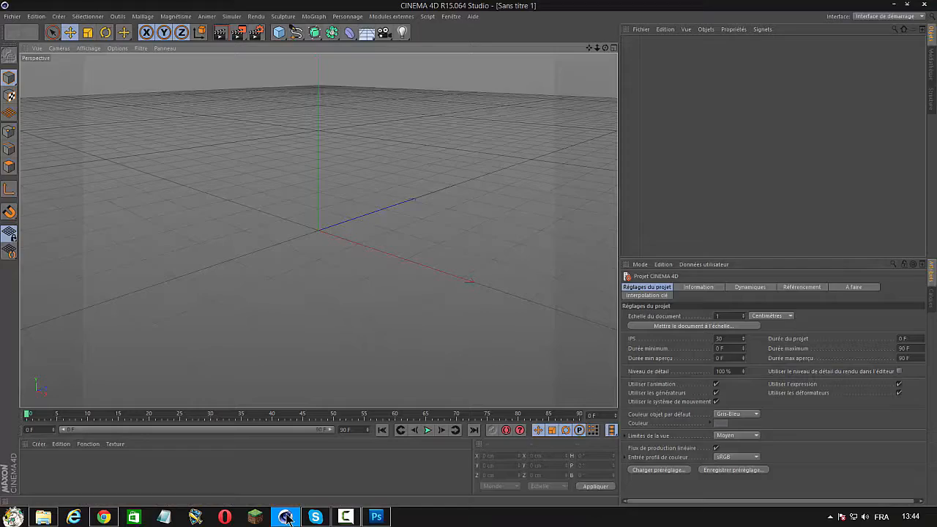
left_click(376, 516)
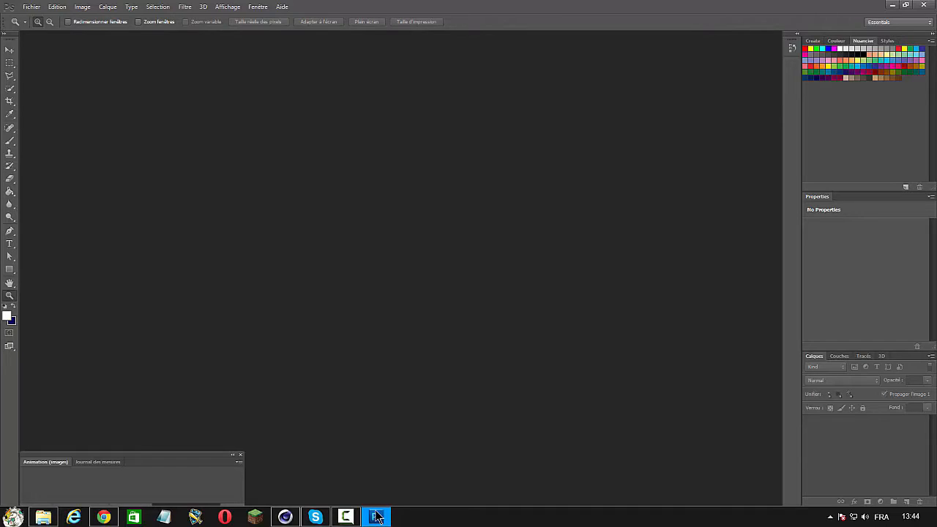
left_click(376, 517)
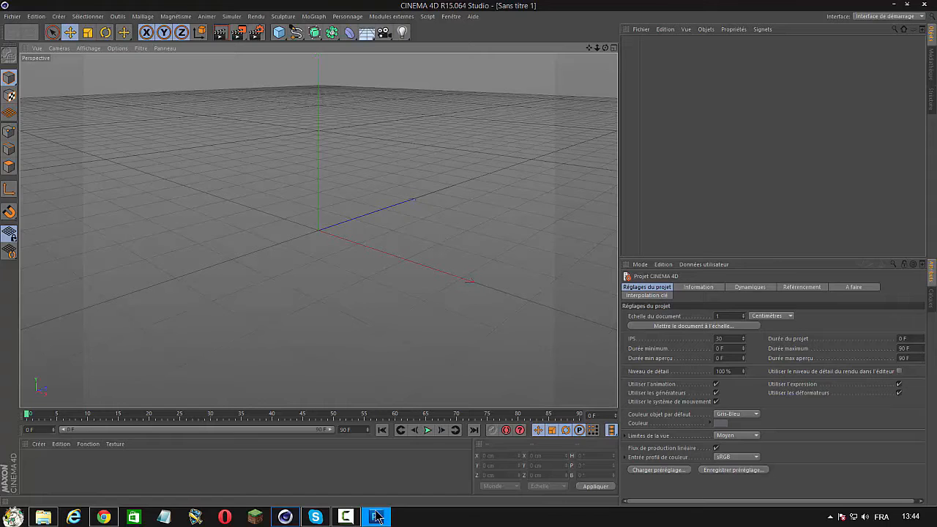
Step: Open skiitt_v2.lib4d from the Rigs folder, load the SKIITT V2.0 rig into the scene and close the content browser
left_click(13, 16)
left_click(29, 38)
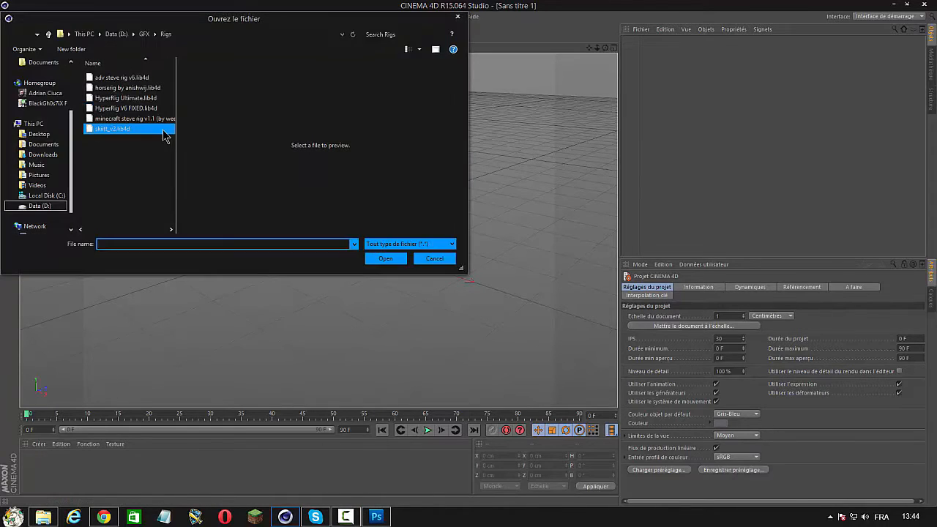
double_click(163, 130)
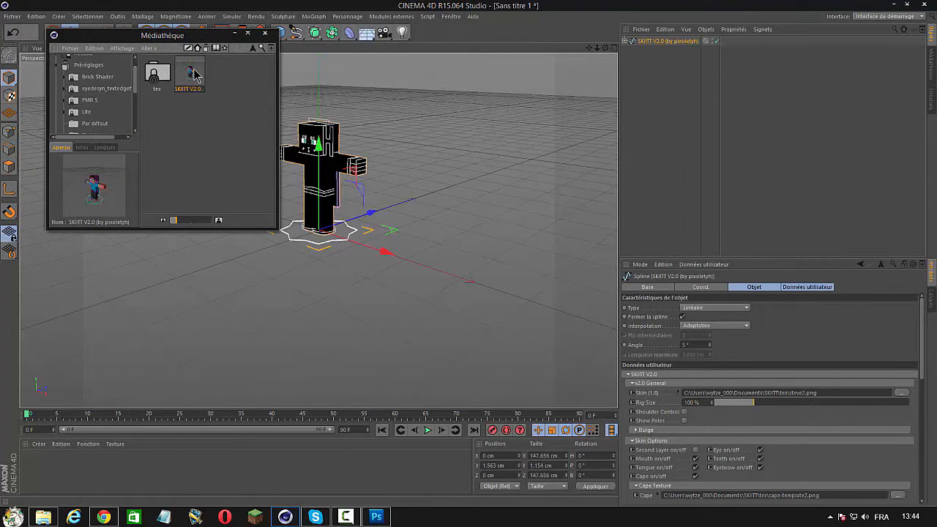
left_click(264, 33)
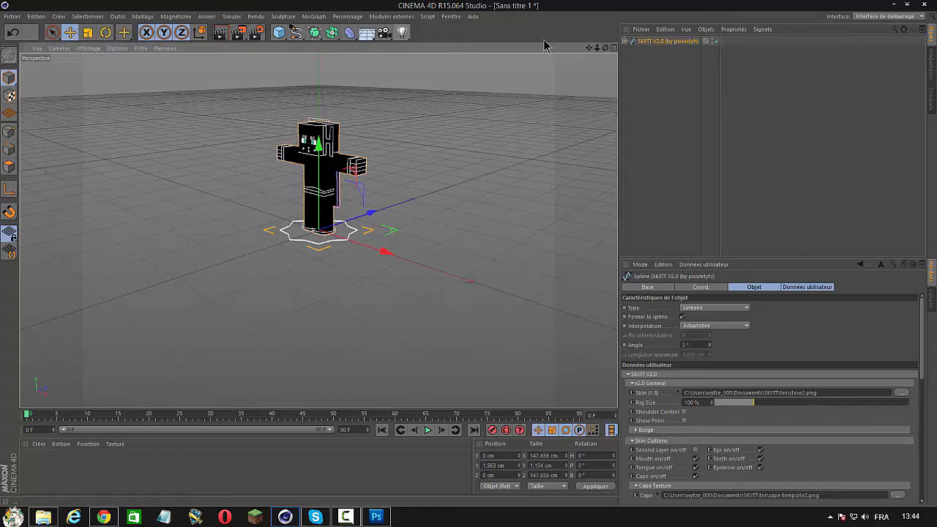
Step: Set the rig's skin texture to SkinZeref.png from the Images folder inside Dossiers+.psd on the Desktop
mouse_move(596, 48)
left_mouse_down()
mouse_move(615, 47)
mouse_move(593, 48)
mouse_move(604, 49)
left_mouse_up()
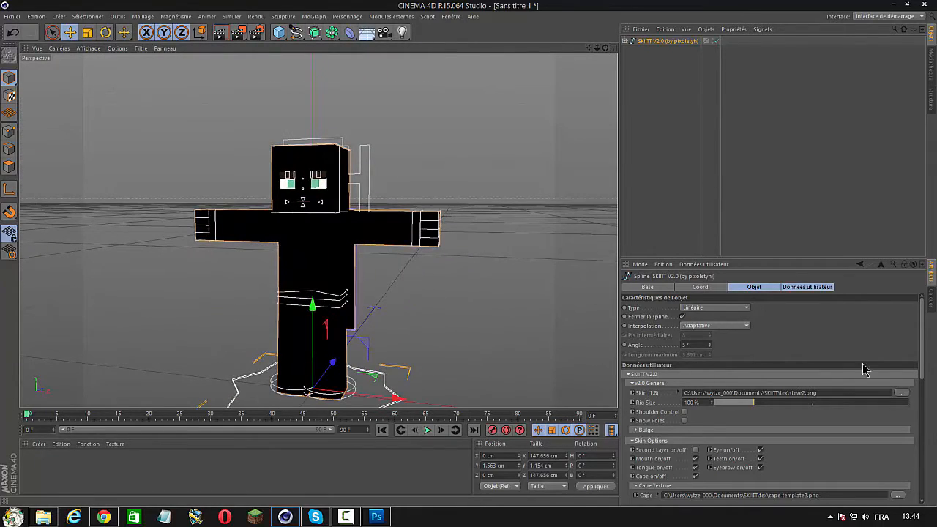
left_click(901, 393)
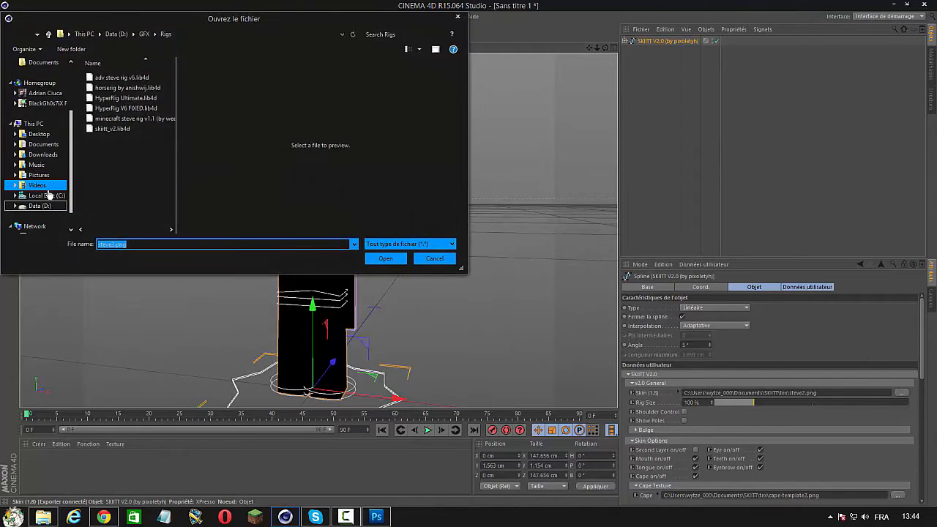
left_click(39, 134)
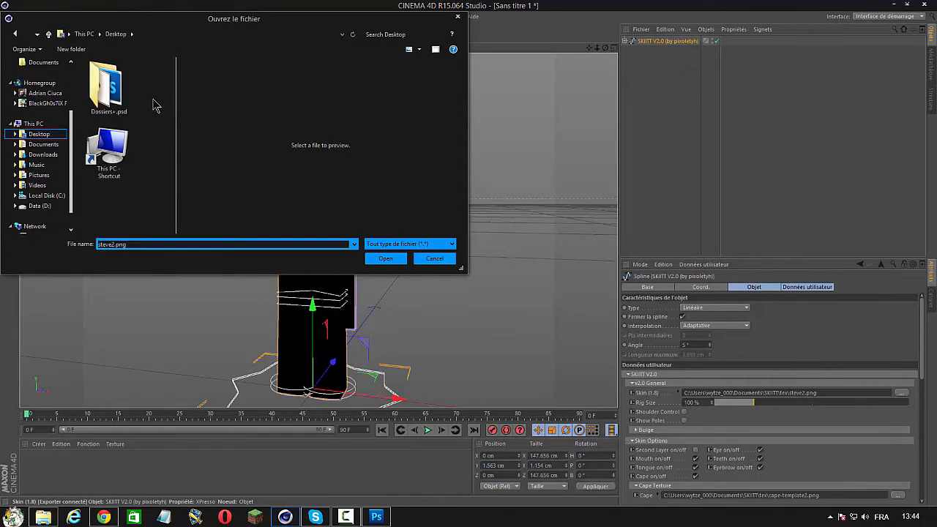
double_click(110, 86)
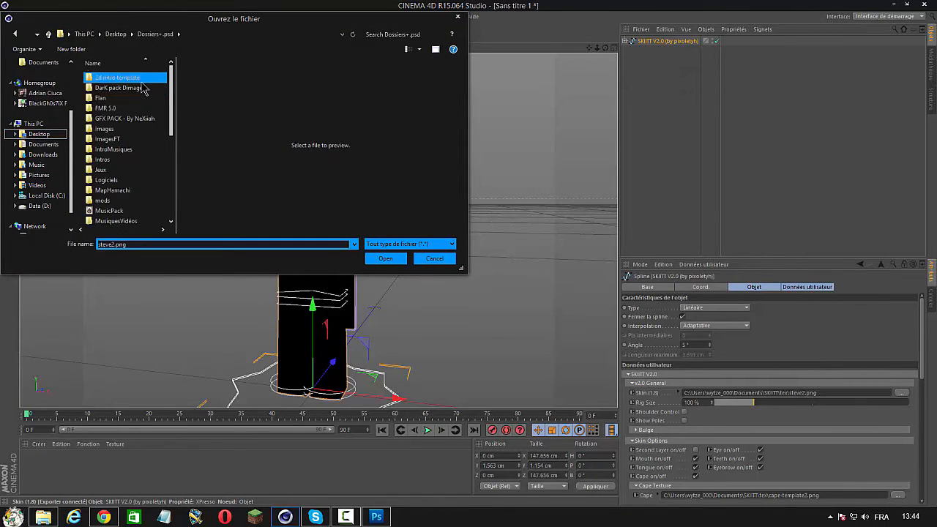
double_click(127, 132)
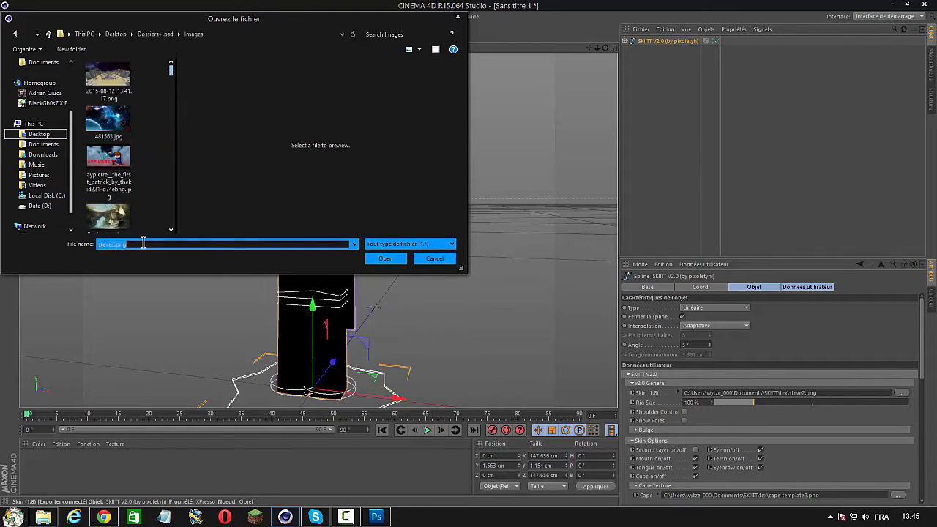
type("SkinZe")
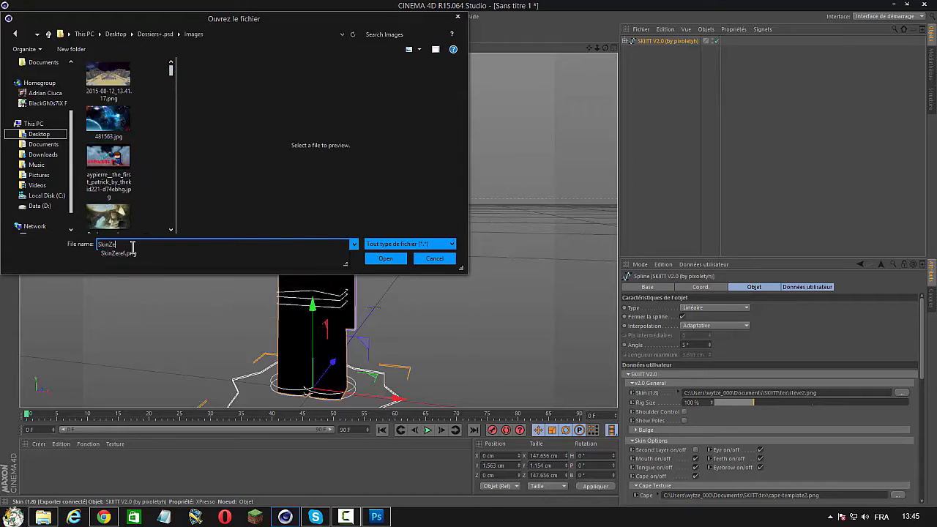
left_click(124, 254)
left_click(386, 259)
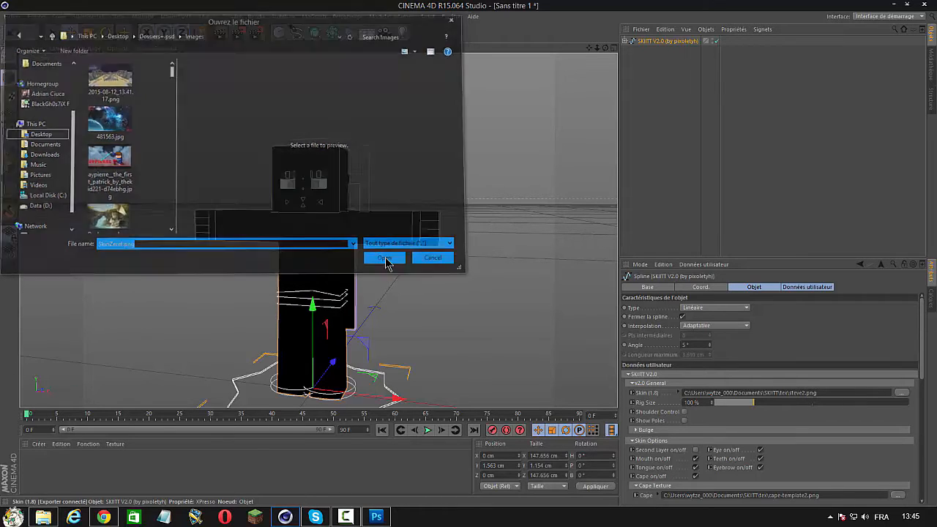
left_click(496, 299)
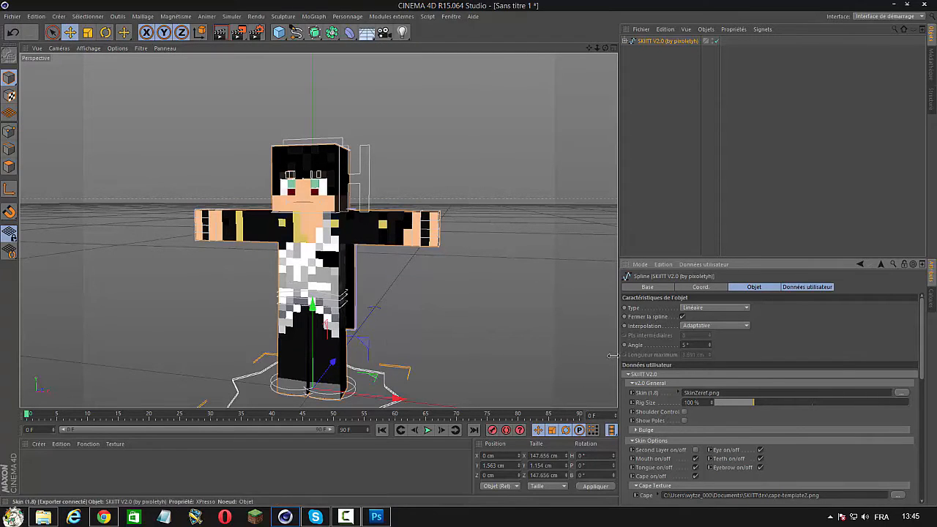
Step: Lower the eyes' Bottom Control to about -5.8 cm in Y so the eye whites cover the skin's red pixels
left_click_drag(597, 47, 666, 48)
left_click_drag(588, 47, 617, 104)
left_click_drag(596, 48, 601, 87)
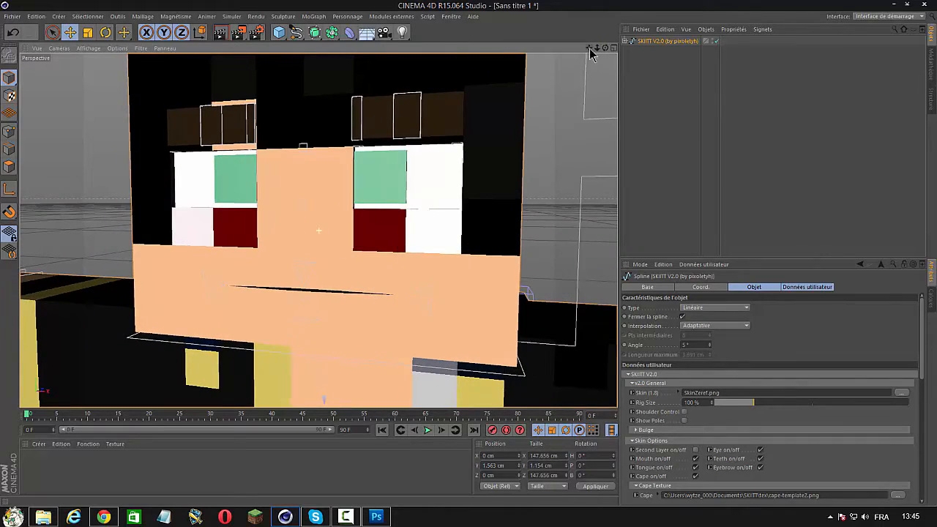
left_click(308, 212)
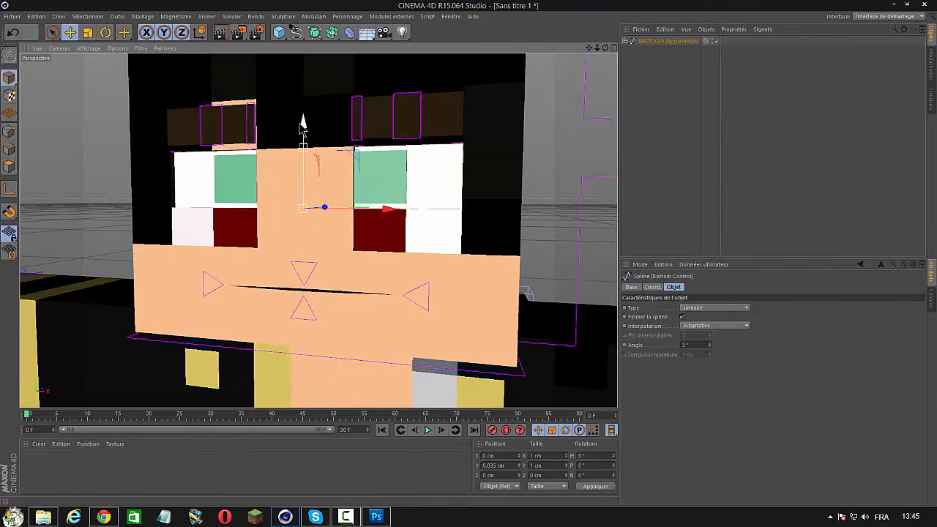
left_click_drag(300, 132, 298, 173)
Step: Set the rig's Pupil Type to 5 and lower the eyes' Bottom Control to about -6.4 cm in Y
left_click(647, 41)
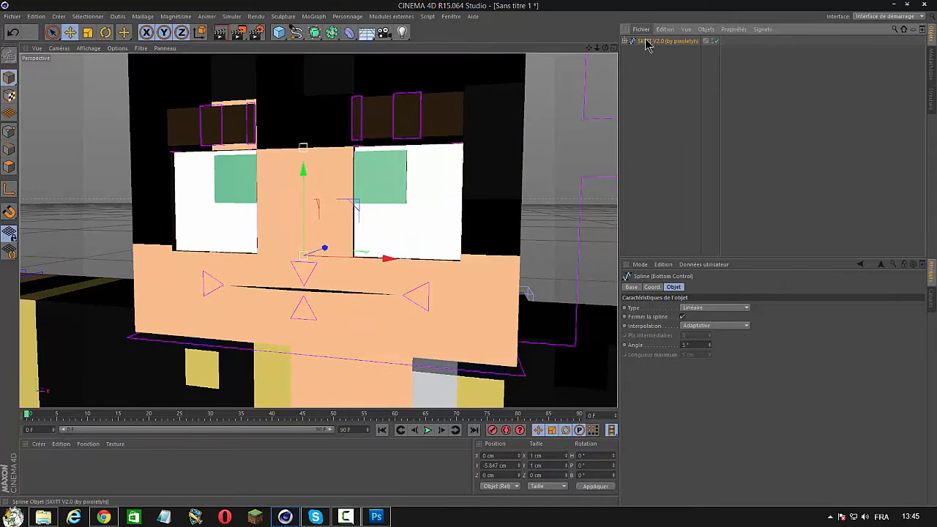
left_click_drag(918, 342, 915, 460)
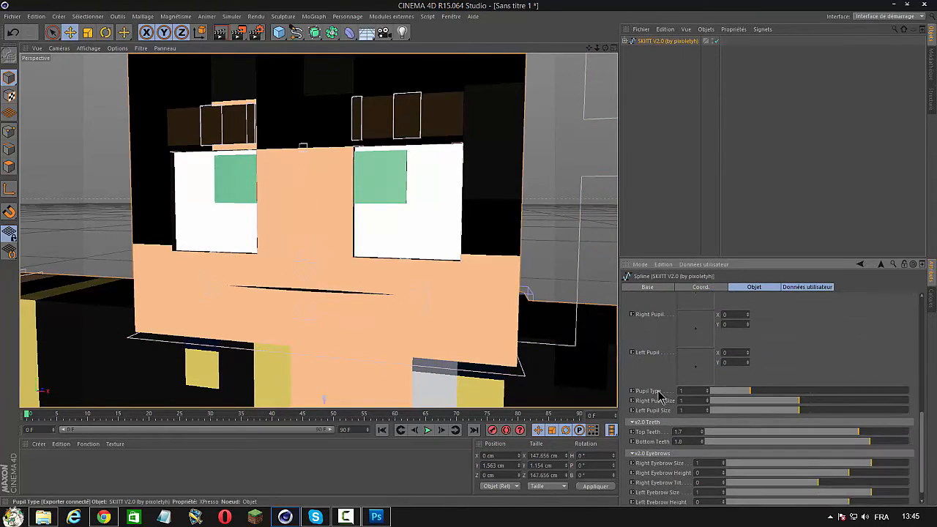
left_click_drag(750, 395, 870, 401)
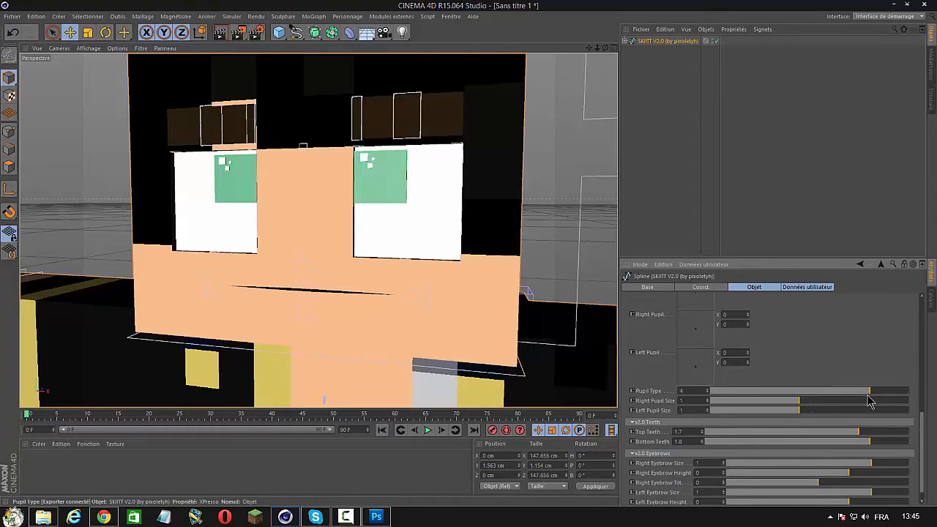
left_click_drag(868, 400, 925, 410)
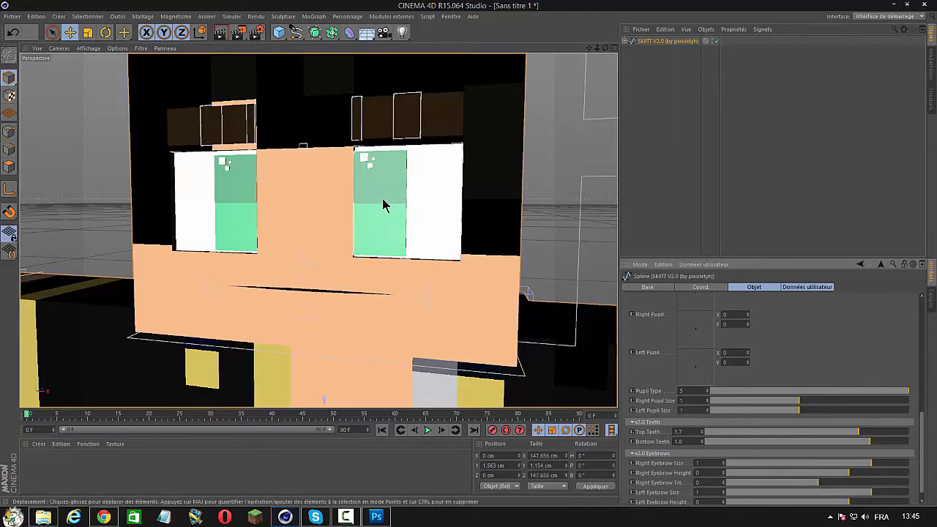
left_click(306, 257)
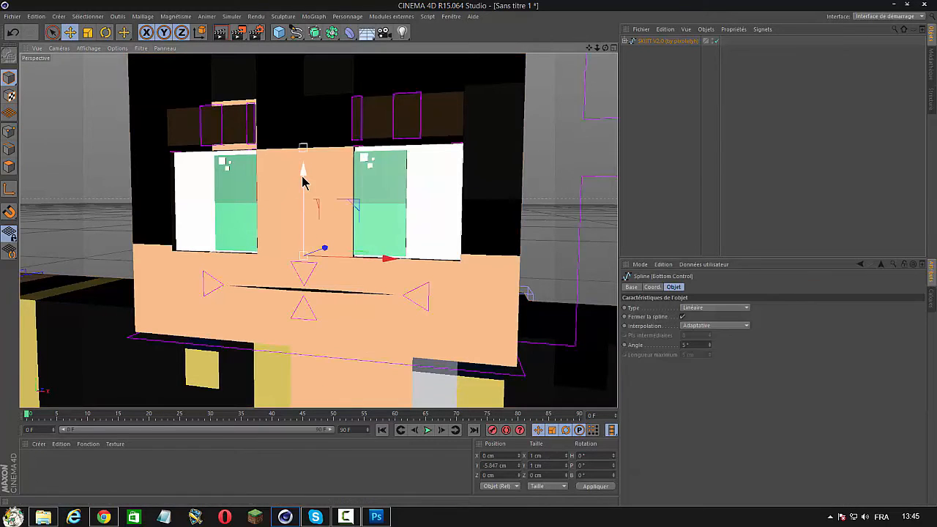
left_click_drag(305, 177, 300, 187)
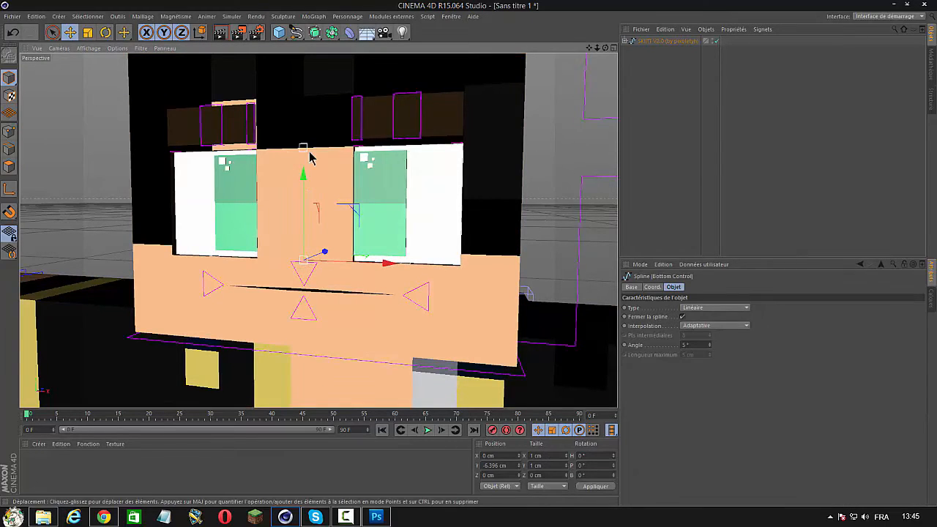
Step: Enable the second skin layer and disable the cape in the SKIITT V2.0 rig's skin options
left_click(647, 42)
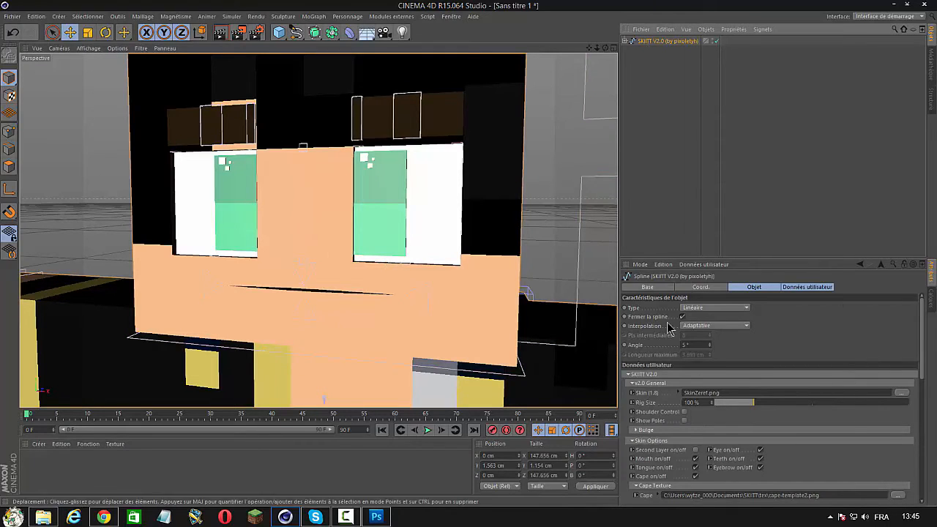
left_click(695, 450)
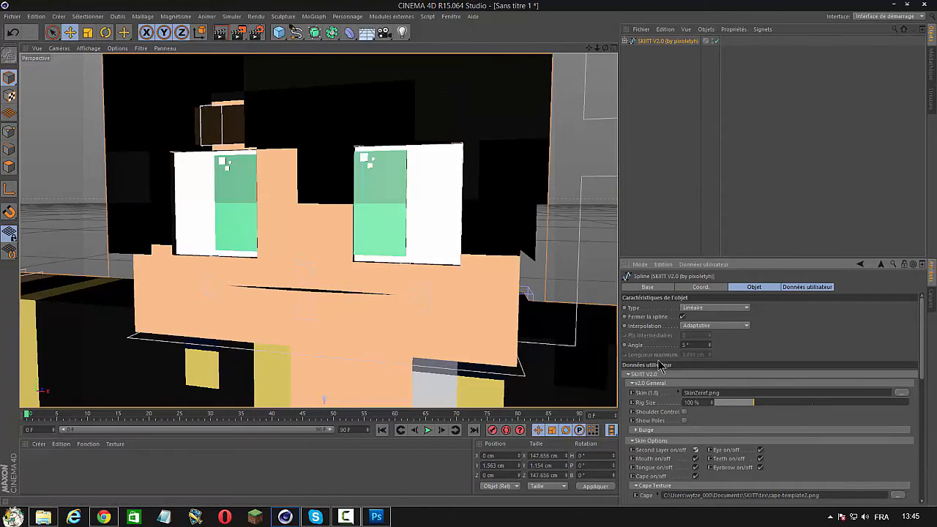
left_click_drag(597, 48, 483, 49)
left_click_drag(589, 48, 556, 1)
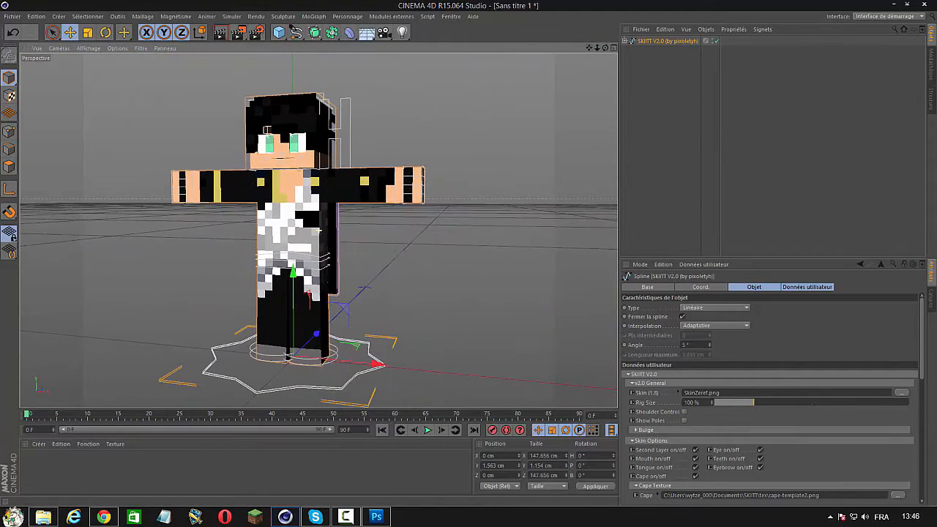
left_click(695, 477)
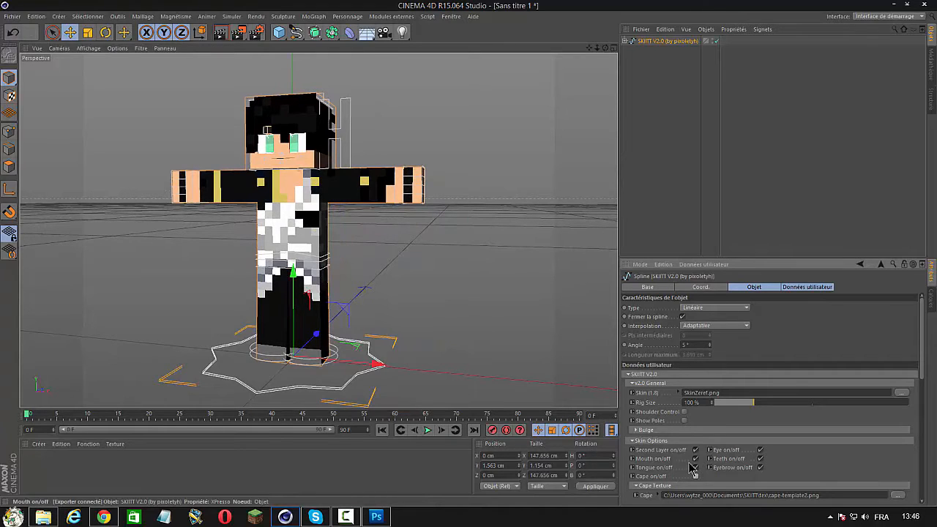
Step: Set the rig's Hair colour to black, RGB 0, 0, 0
left_click_drag(923, 379, 900, 427)
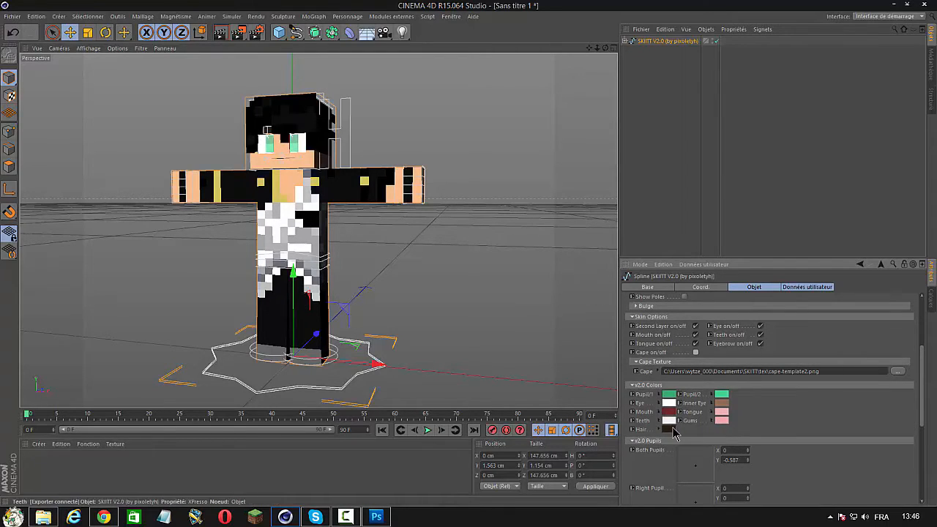
left_click(668, 429)
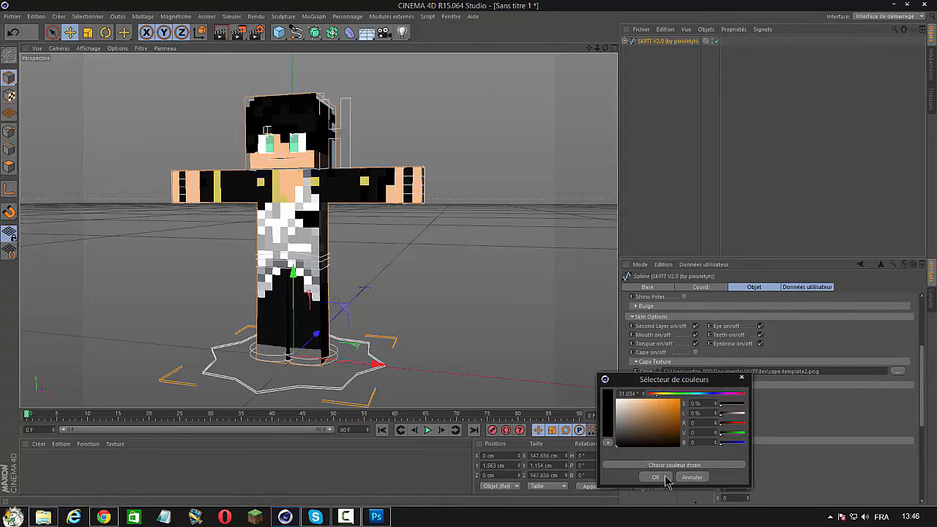
left_click(663, 477)
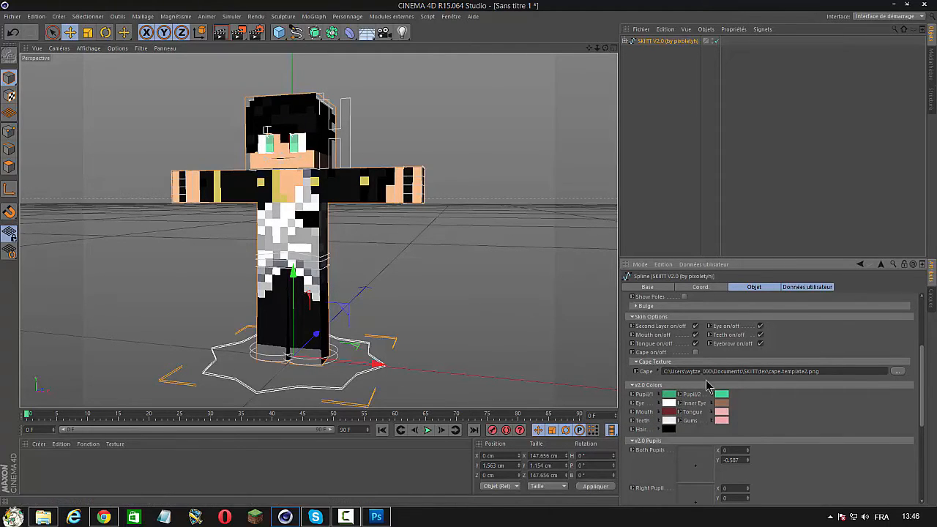
Step: Change the rig's Pupil/1 colour to a dark red, RGB 163, 0, 0
left_click(674, 393)
left_click(740, 356)
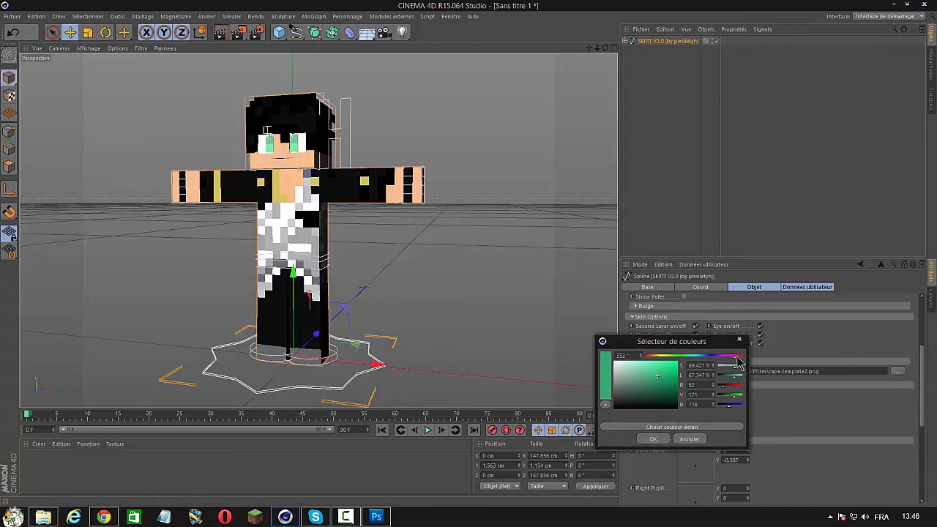
left_click_drag(681, 377, 677, 390)
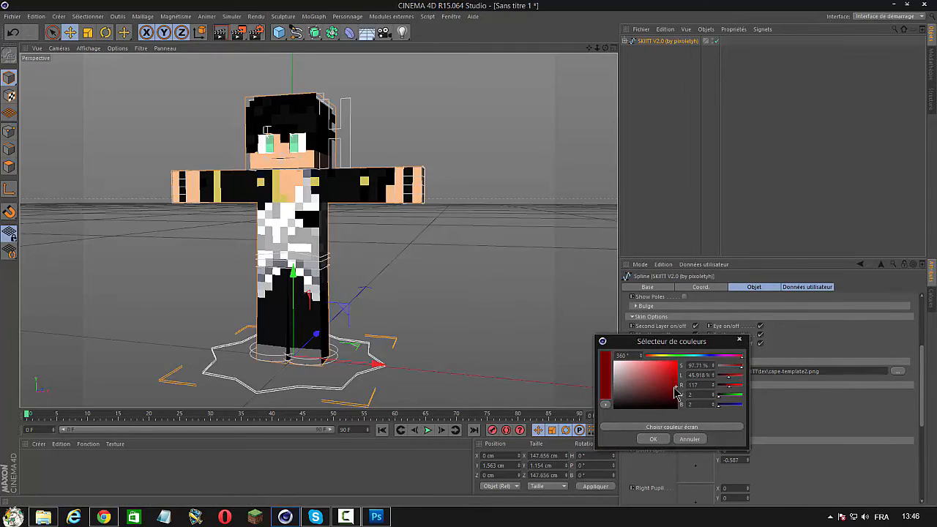
left_click(653, 438)
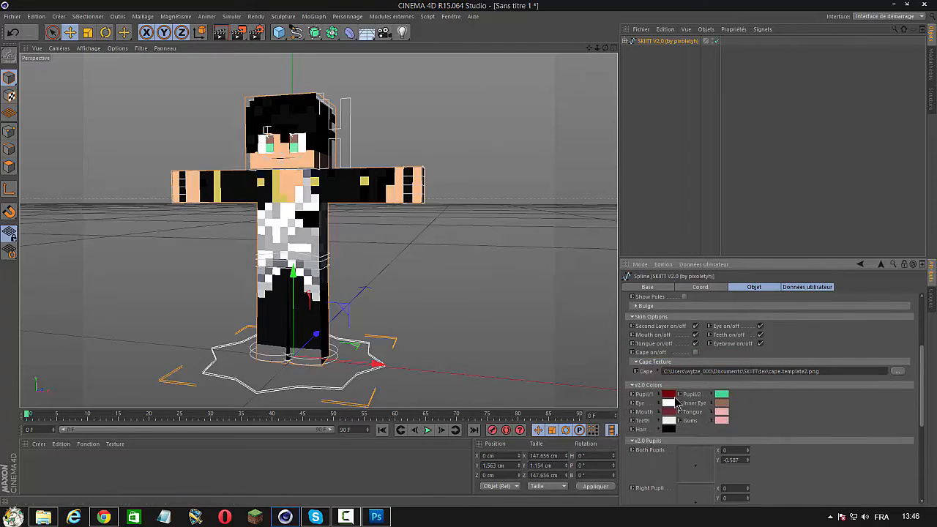
left_click(670, 394)
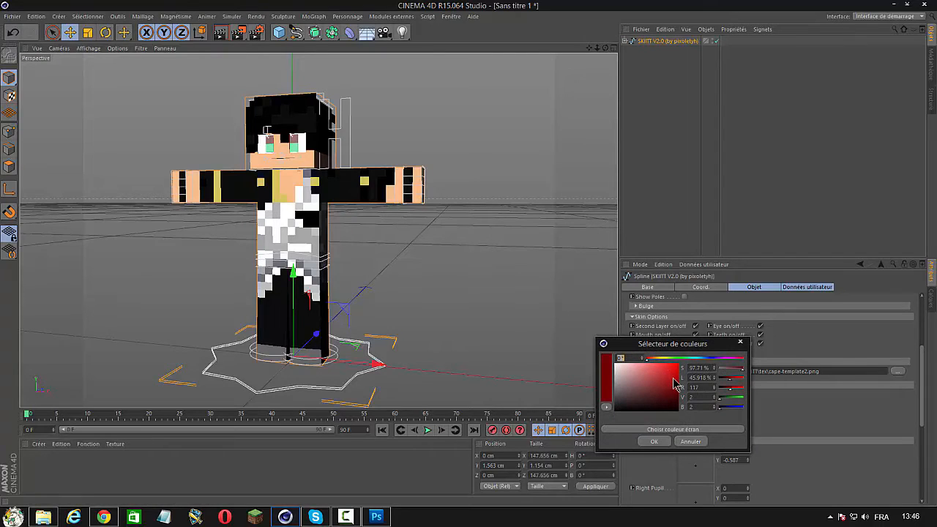
left_click_drag(679, 384, 682, 388)
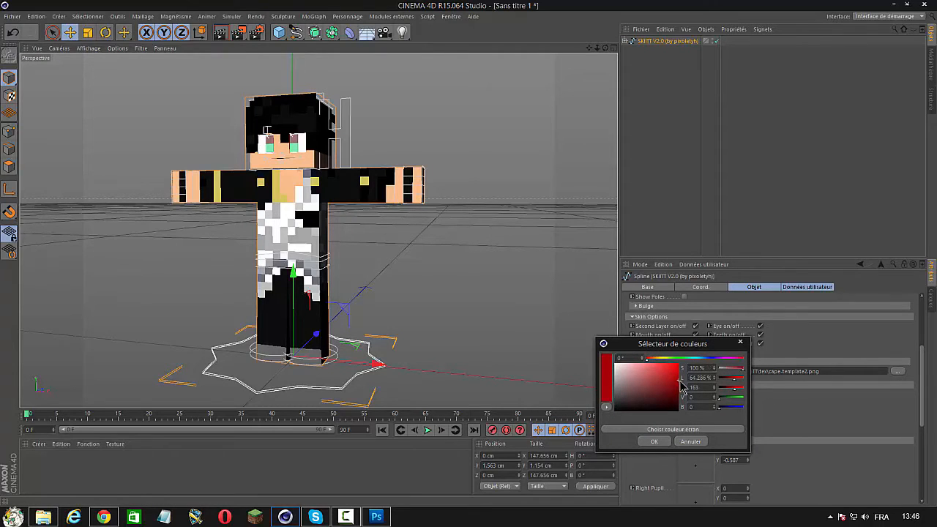
left_click(662, 443)
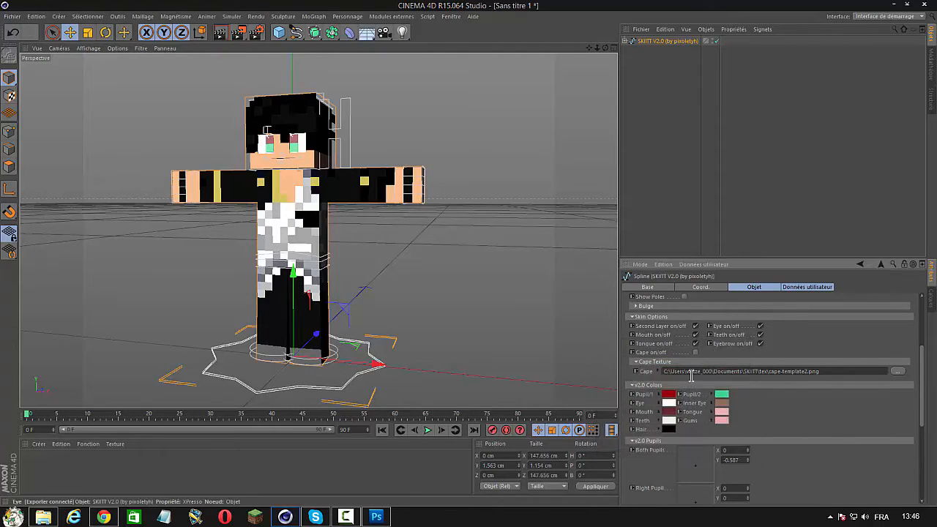
Step: Change the rig's Pupil/2 colour to a bright red, RGB 221, 0, 0
left_click(722, 395)
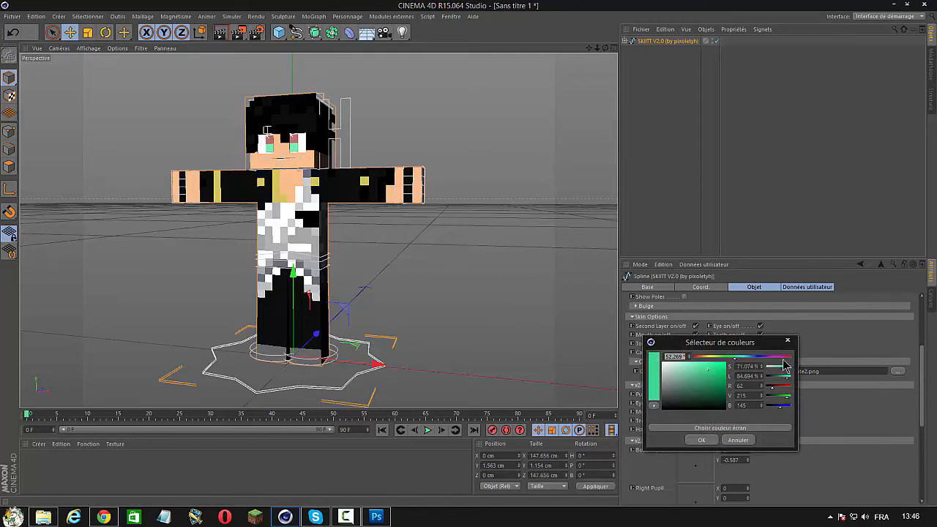
left_click(787, 356)
left_click_drag(719, 373, 729, 375)
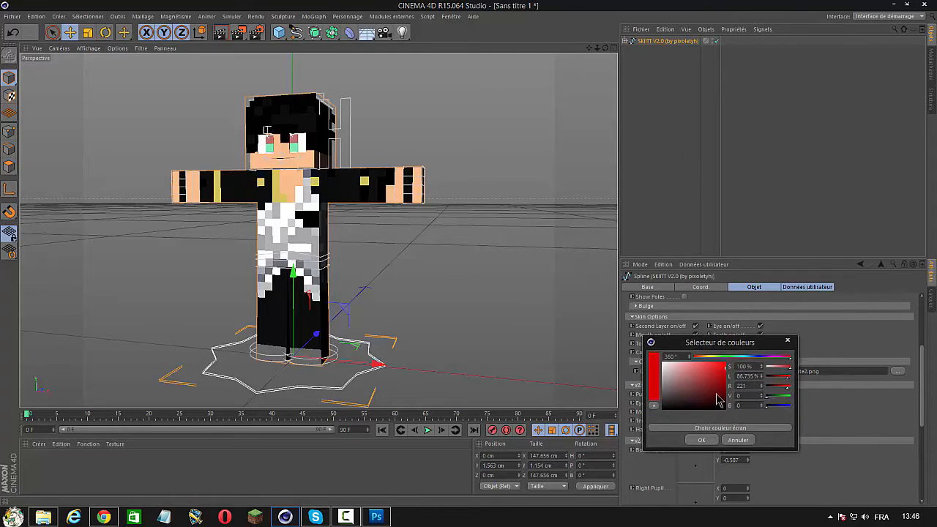
left_click(701, 440)
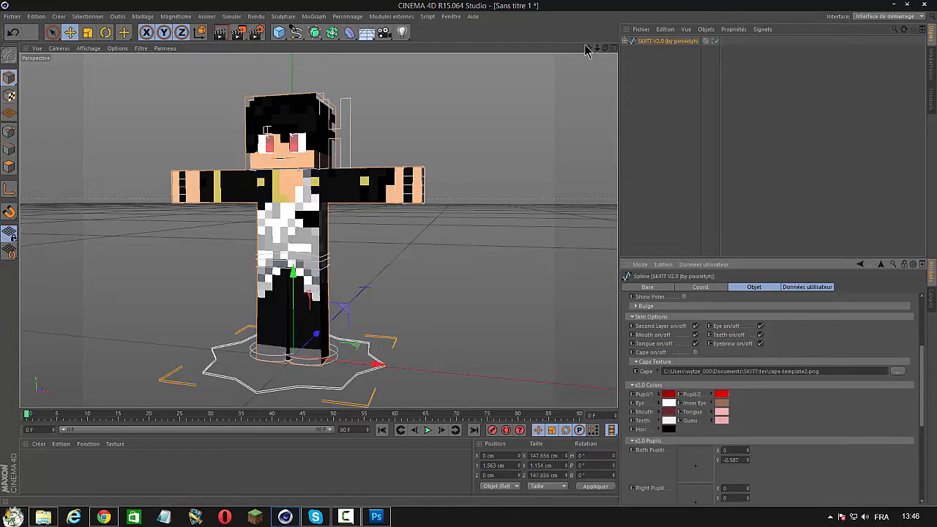
Step: Set the render output to the HDV/HDTV 720 29.97 film/video preset
mouse_move(589, 47)
left_mouse_down()
mouse_move(574, 57)
mouse_move(603, 48)
left_mouse_up()
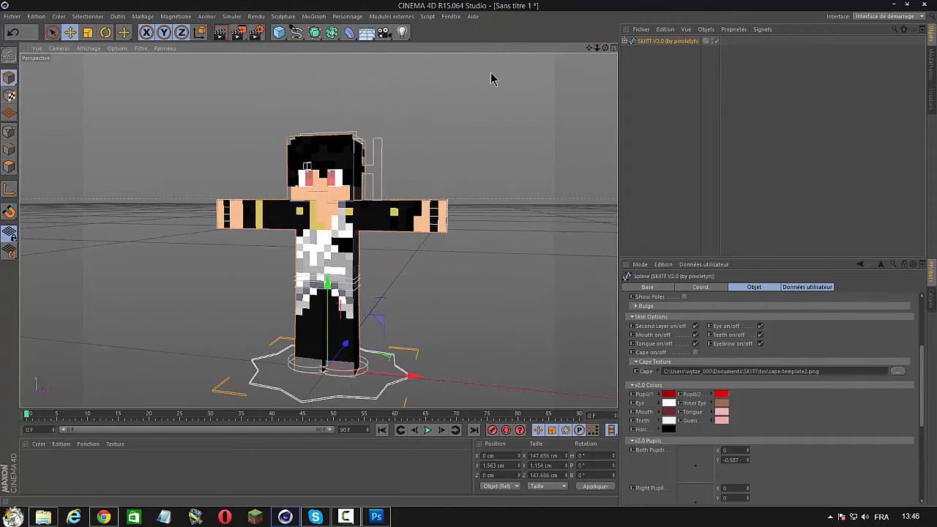
left_click(256, 34)
left_click(176, 42)
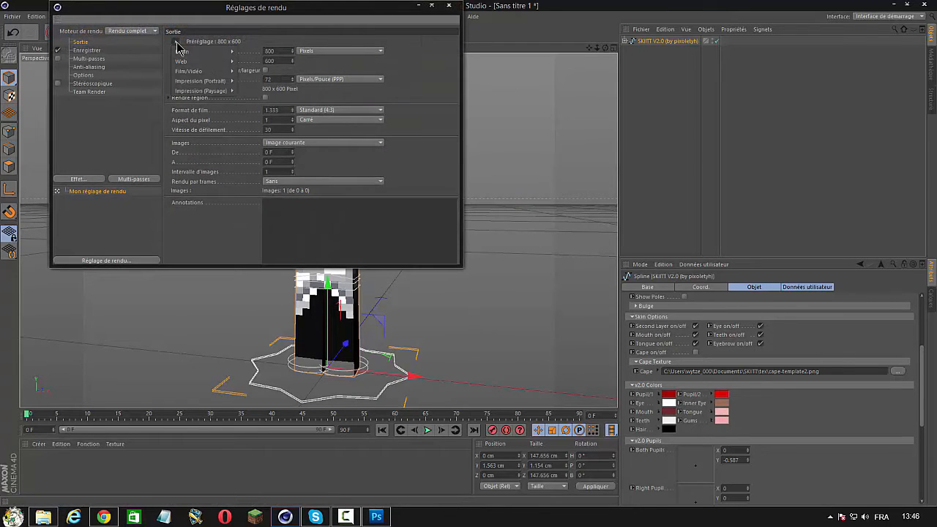
mouse_move(205, 71)
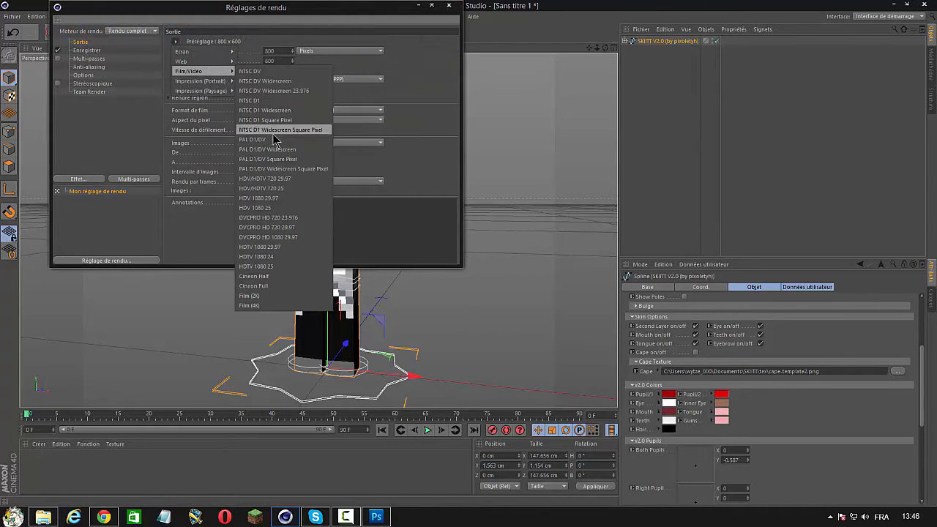
left_click(272, 177)
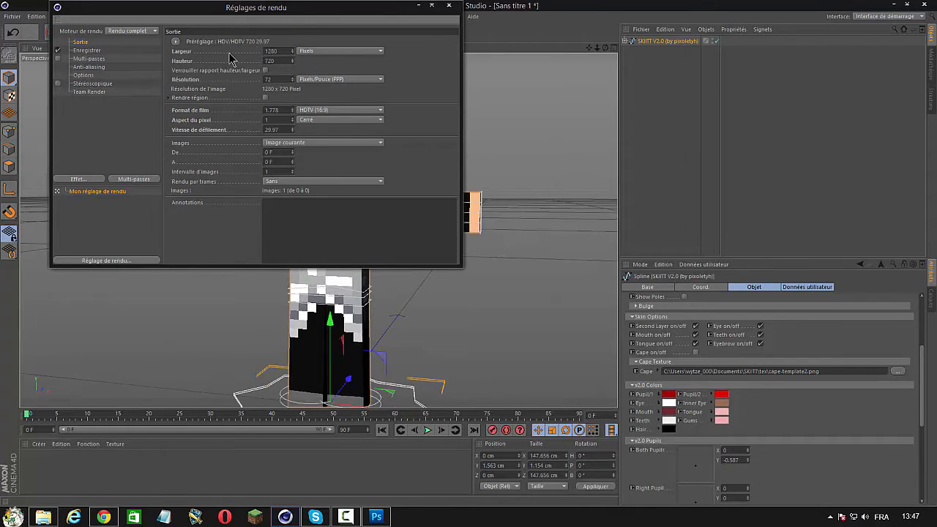
Step: Enable the alpha channel and set the saved image format to PNG in the render settings
left_click(84, 50)
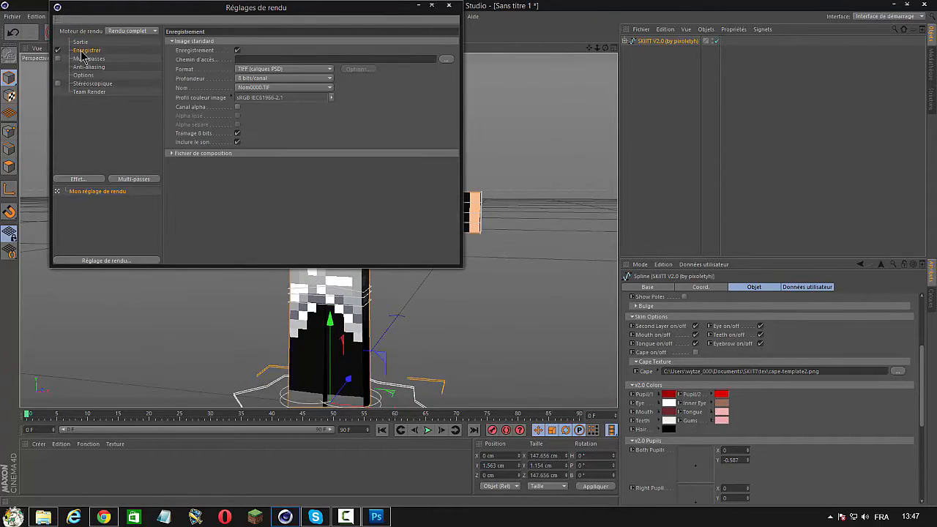
left_click(237, 107)
left_click(292, 69)
left_click(262, 155)
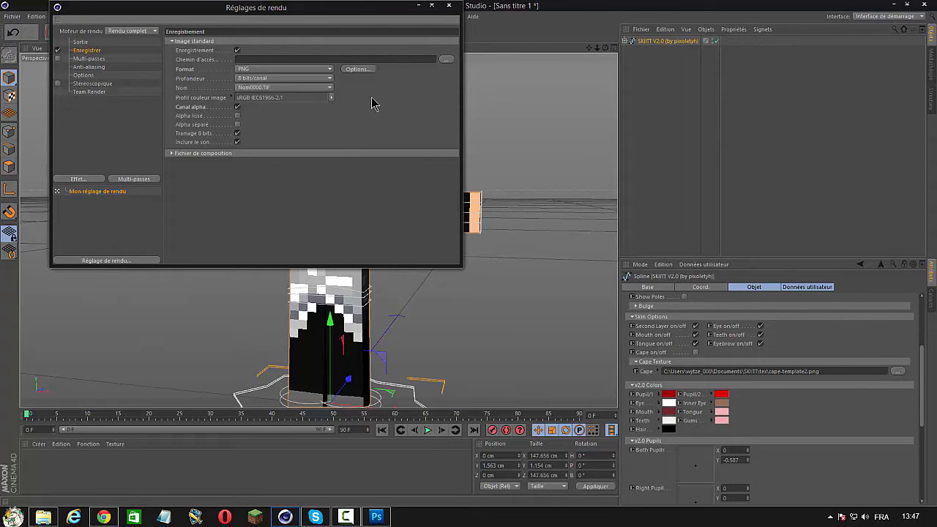
Step: Set the render's save path to a file named RigTuto on the Desktop and close the render settings
left_click(445, 59)
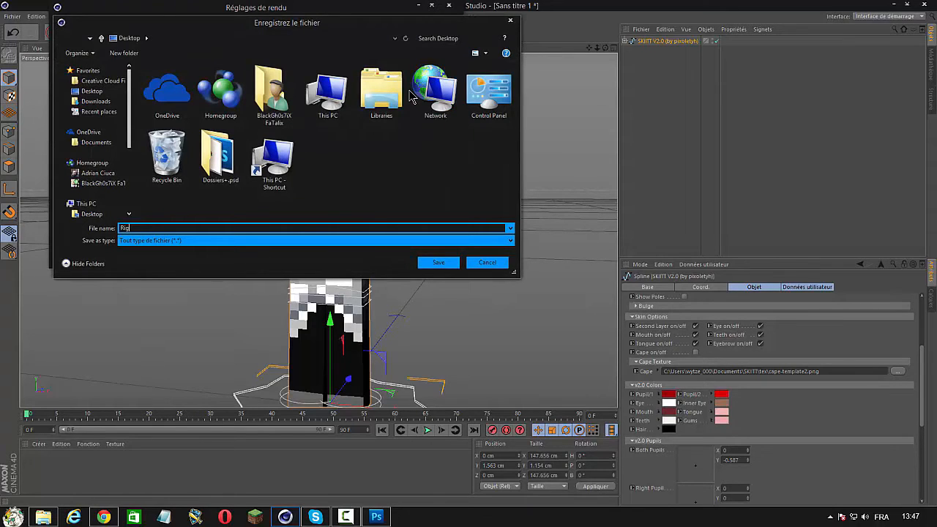
type("RigTuto")
left_click(439, 263)
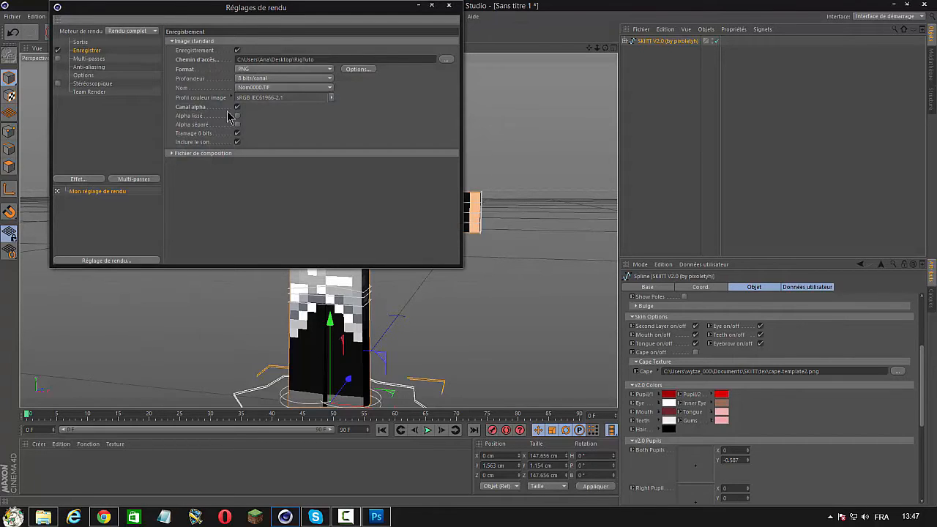
left_click(89, 58)
left_click(90, 67)
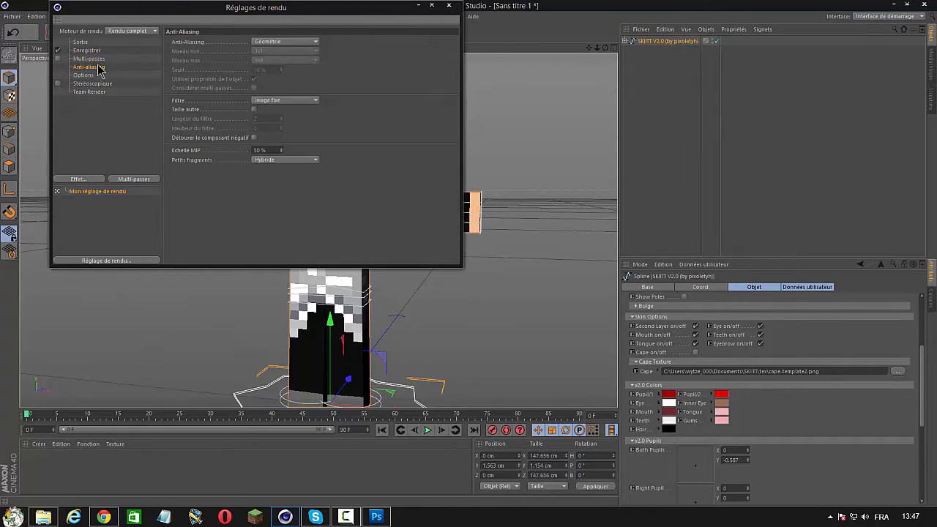
left_click(84, 75)
left_click(92, 83)
left_click(89, 91)
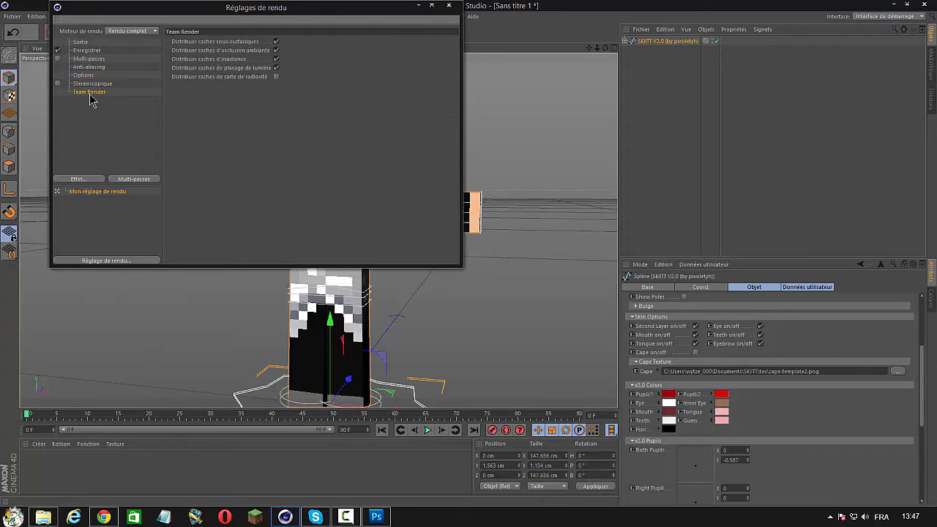
left_click(449, 7)
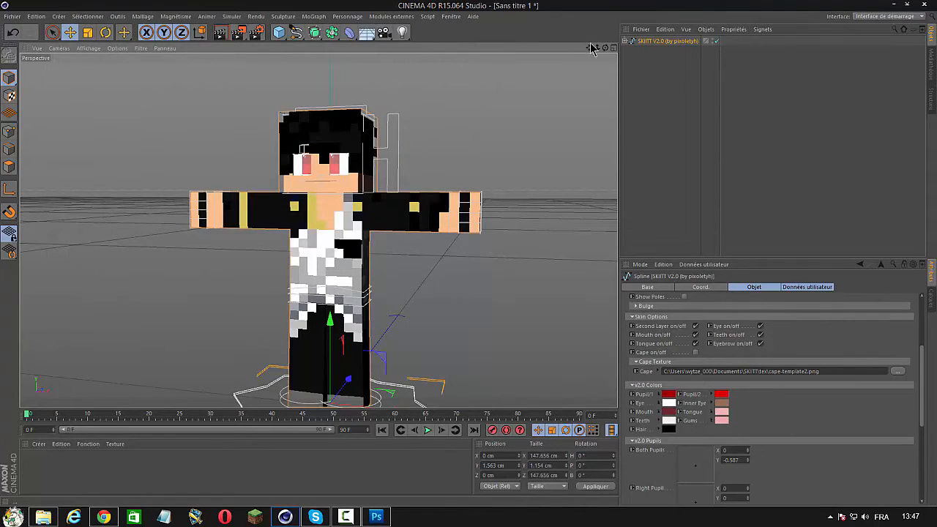
Step: Lower and bend the character's right arm, bringing its hand control close to the body with a heading of about 56°
left_click_drag(588, 49, 661, 89)
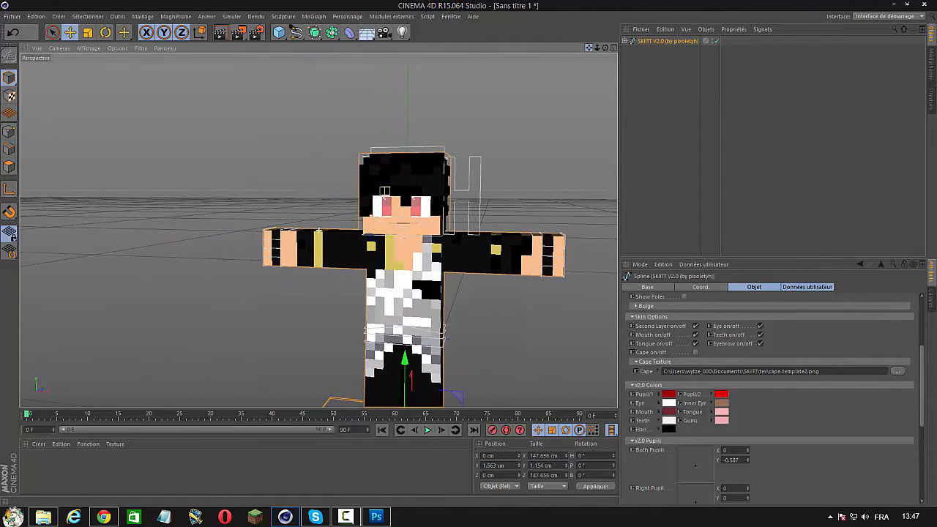
left_click(276, 255)
left_click_drag(276, 255, 382, 313)
left_click(105, 32)
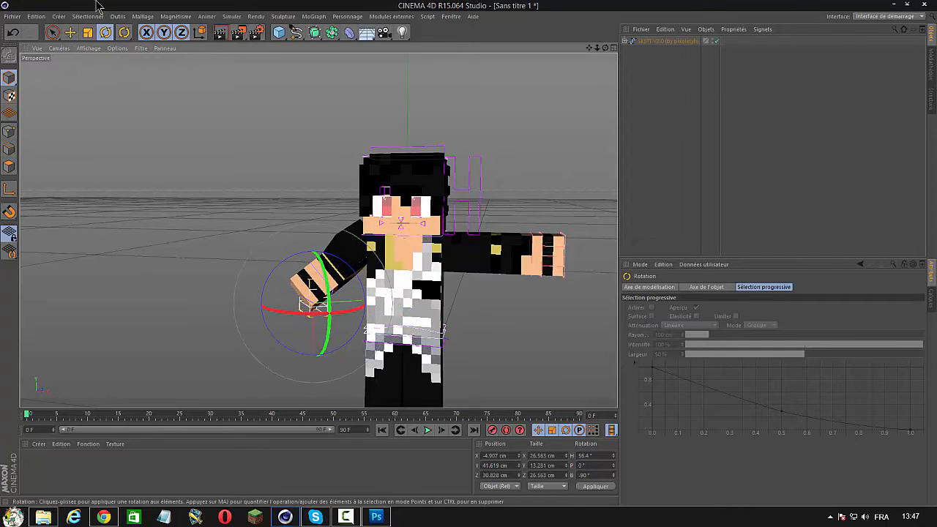
left_click(71, 32)
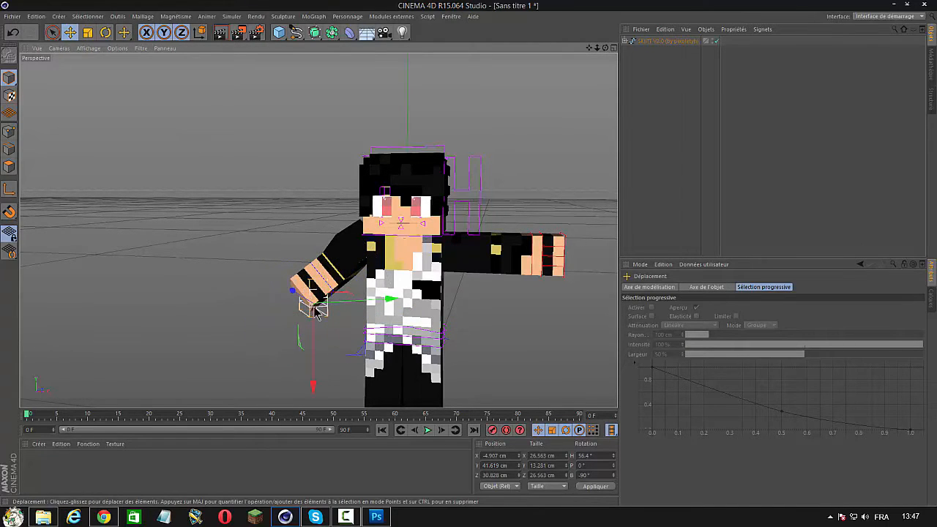
left_click_drag(316, 311, 407, 313)
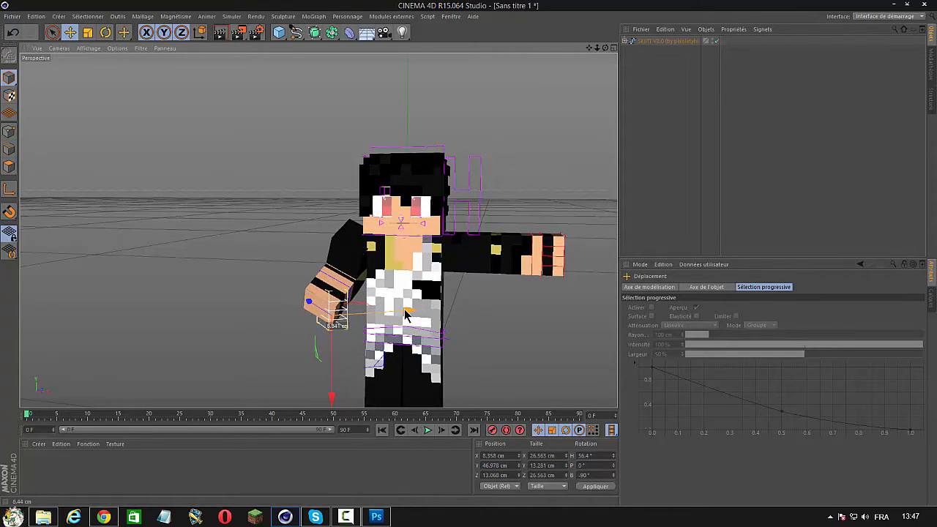
Step: Lower and bend the left arm with its hand control's heading at about 65°, and move the Right Leg control to about X -5.6 cm
left_click(558, 262)
left_click_drag(557, 264, 527, 289)
left_click(106, 33)
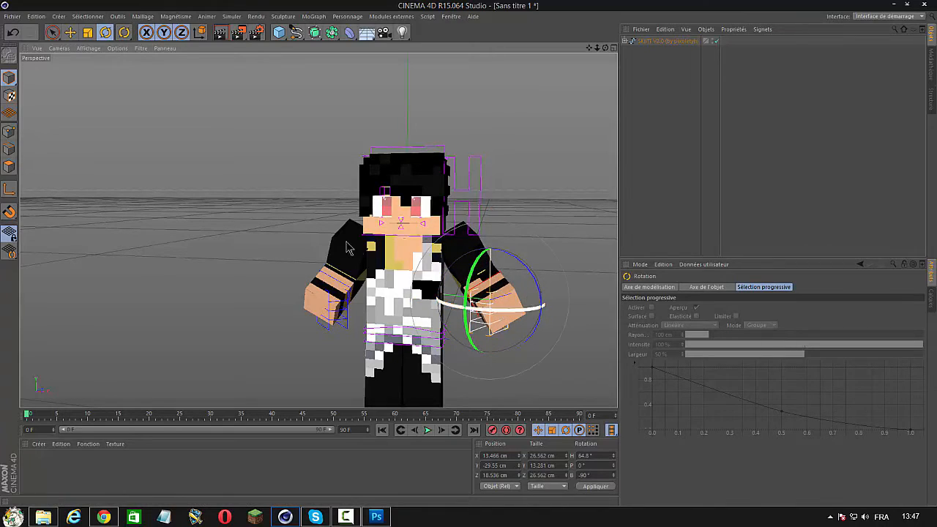
left_click(71, 33)
left_click_drag(493, 315, 486, 314)
left_click_drag(606, 46, 378, 368)
mouse_move(316, 384)
left_mouse_down()
mouse_move(303, 378)
mouse_move(311, 382)
left_mouse_up()
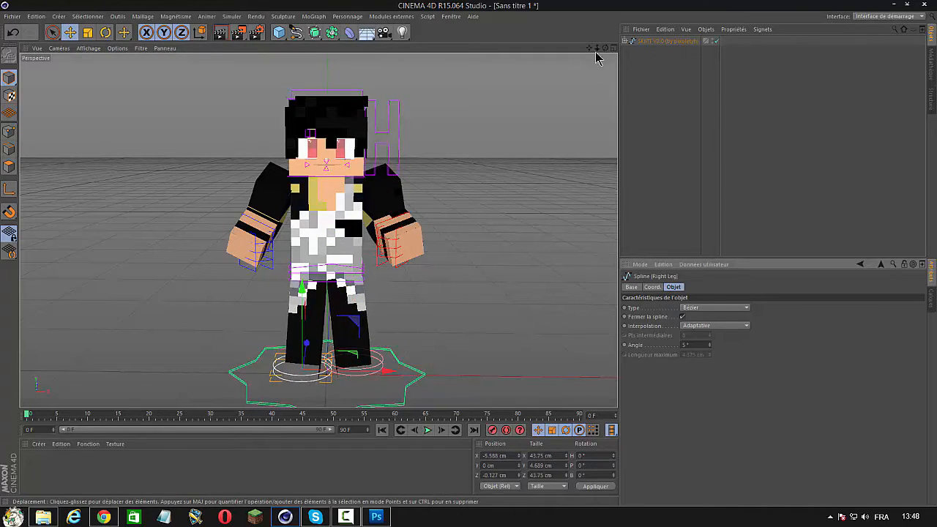
Step: Open the mouth into a smile: Bottom Control to about Y -10.9 cm, Top Control to about Y 2.6 cm, both side controls slightly raised
mouse_move(605, 48)
left_mouse_down()
mouse_move(587, 39)
mouse_move(595, 34)
mouse_move(591, 72)
mouse_move(588, 49)
mouse_move(621, 55)
mouse_move(601, 50)
mouse_move(620, 51)
mouse_move(589, 64)
mouse_move(618, 34)
left_mouse_up()
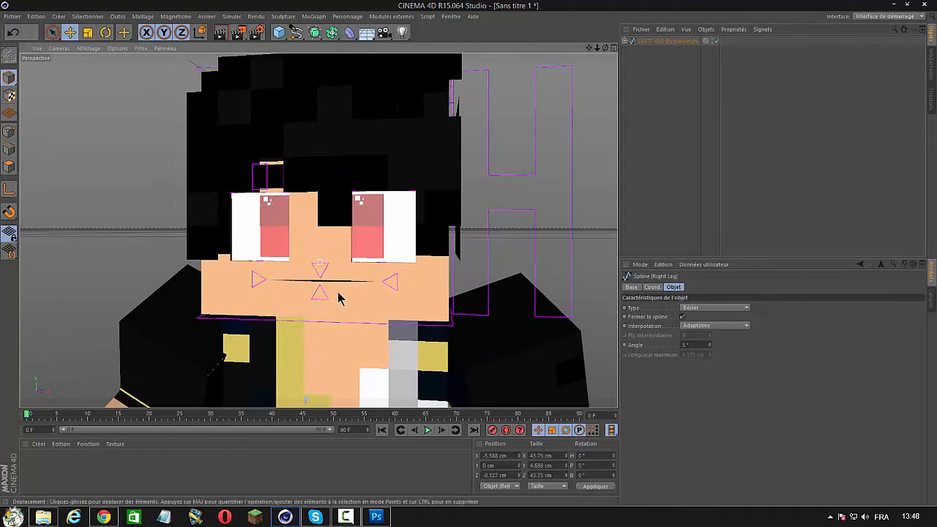
left_click(321, 276)
left_click_drag(322, 254, 325, 285)
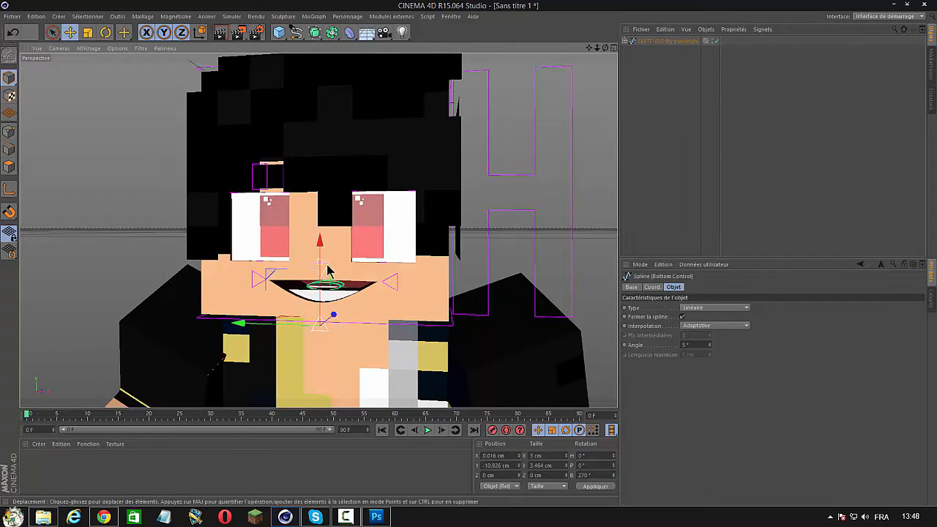
left_click(322, 273)
left_click_drag(320, 271, 320, 273)
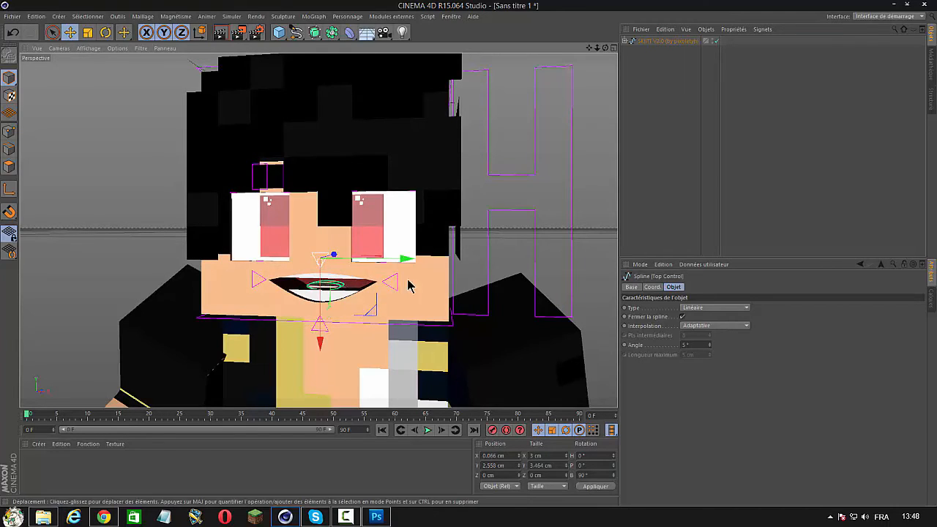
left_click_drag(397, 281, 400, 278)
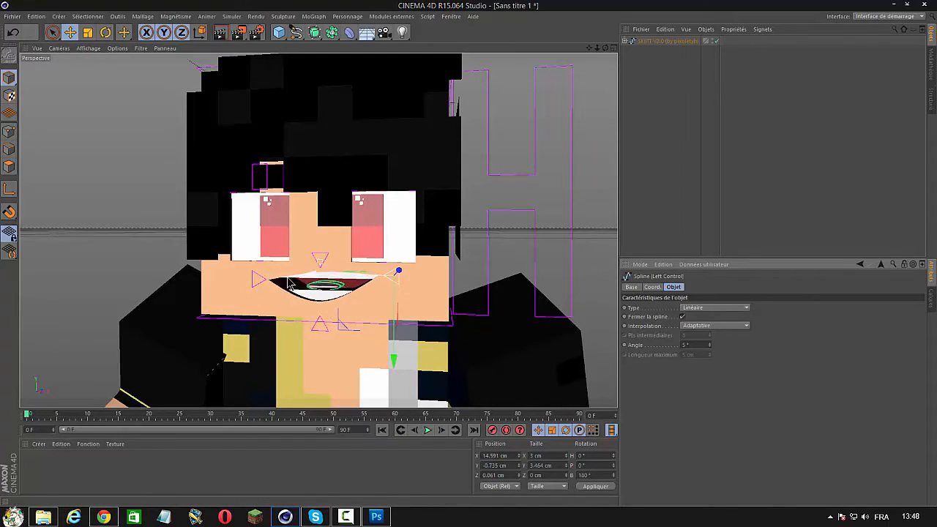
left_click_drag(259, 277, 268, 276)
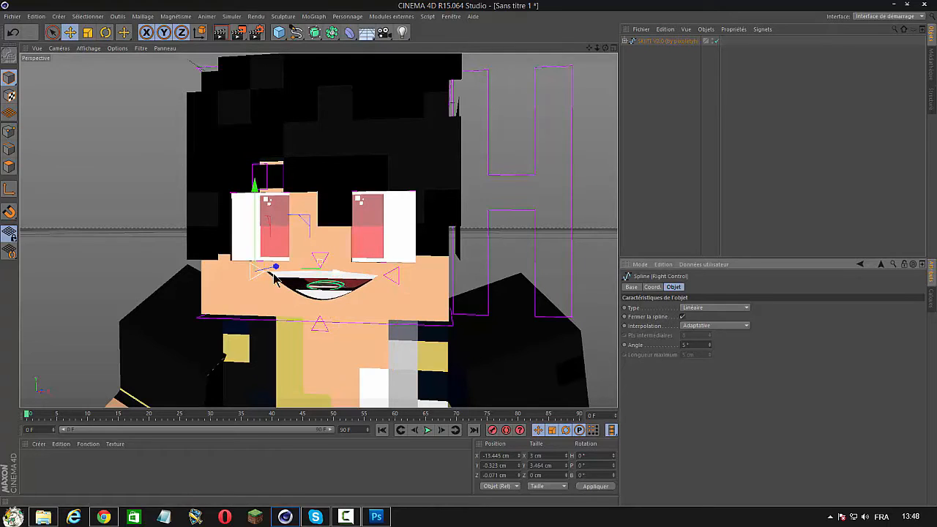
Step: Pull the tongue out of the mouth by moving its End Control to about Y -8.3 cm and Z -28.2 cm
left_click(328, 281)
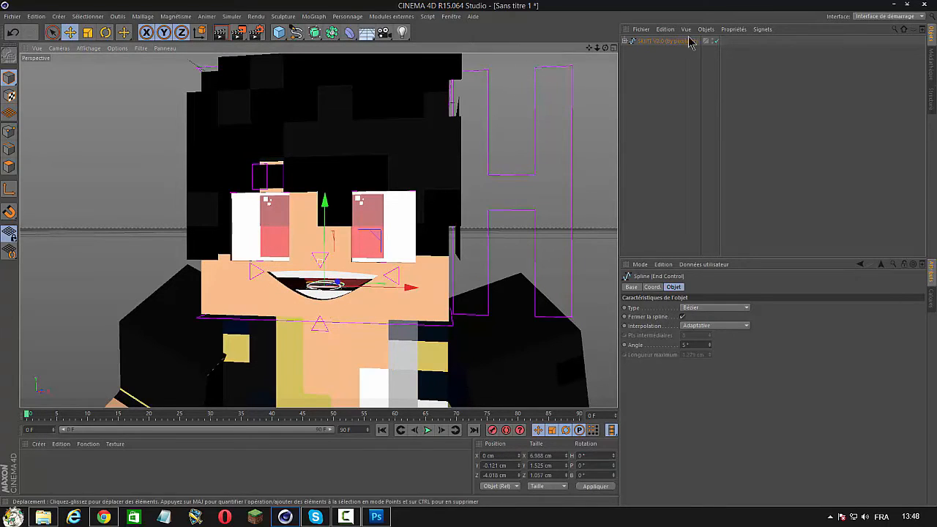
left_click_drag(605, 48, 562, 62)
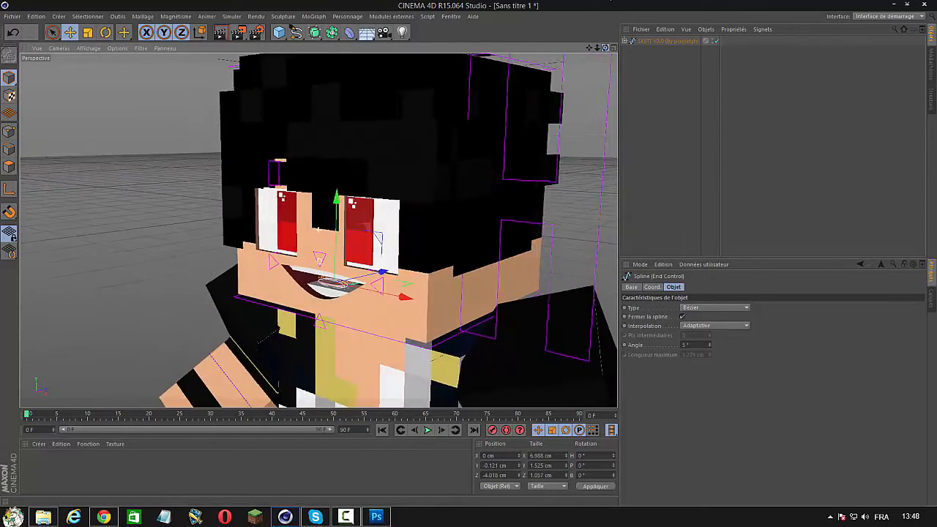
left_click_drag(380, 274, 252, 311)
left_click_drag(198, 262, 199, 327)
left_click_drag(262, 347, 250, 272)
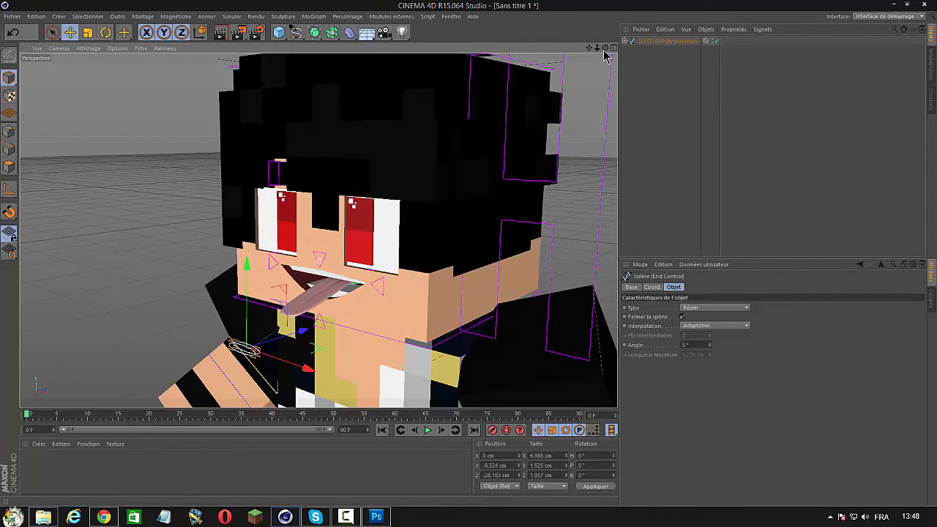
Step: Disable the tongue in the SKIITT V2.0 rig's skin options
left_click_drag(605, 48, 570, 51)
left_click(659, 41)
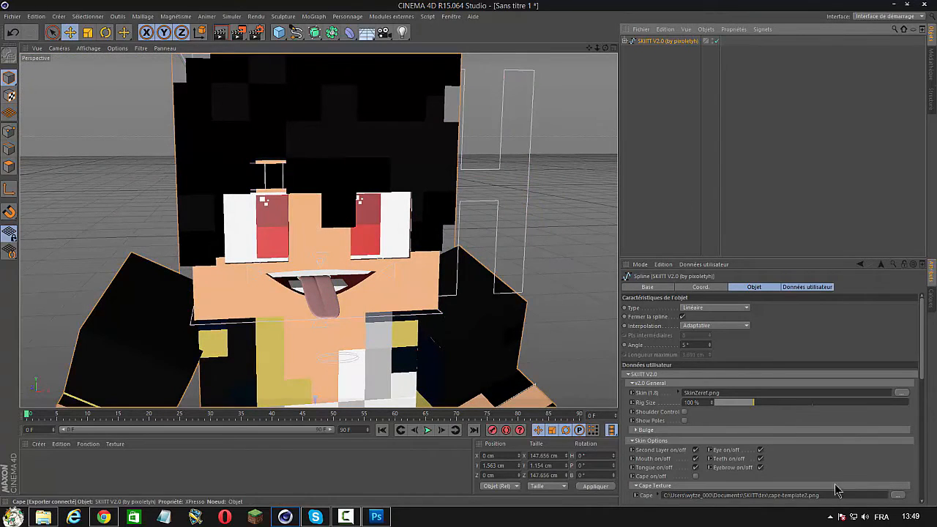
left_click(696, 468)
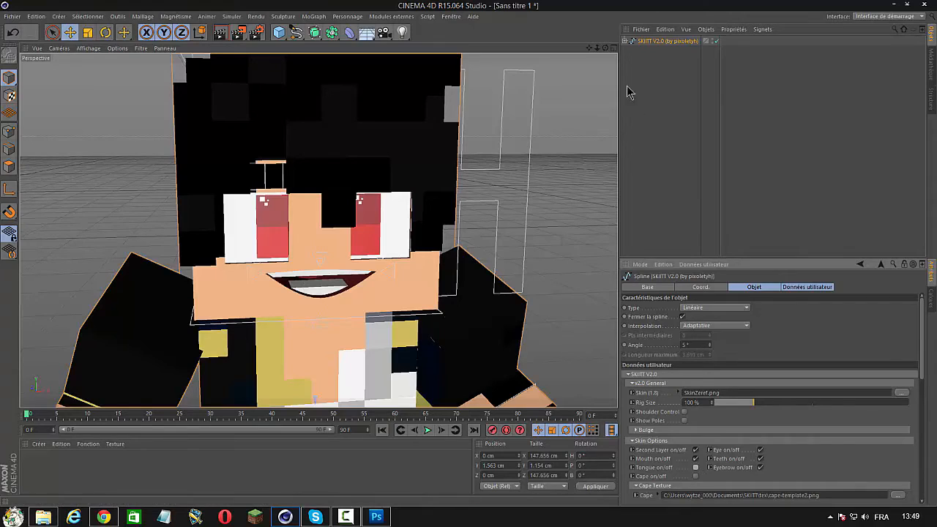
Step: Frame the character's upper body from a low three-quarter angle and add a camera at that view
left_click_drag(608, 51, 591, 65)
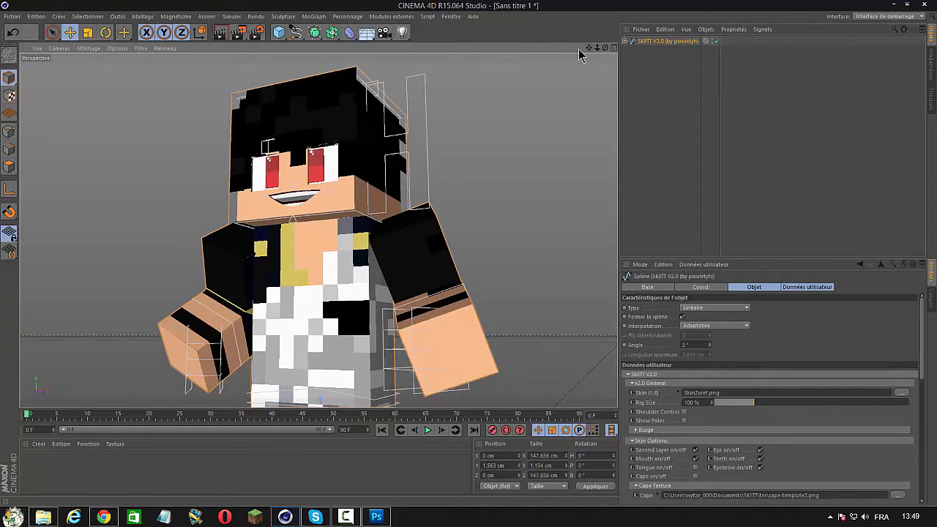
left_click(393, 37)
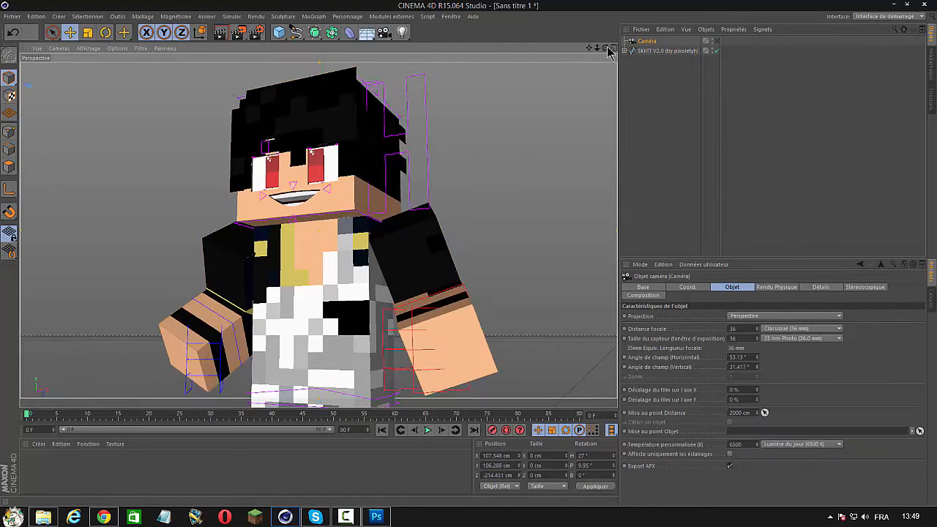
left_click_drag(608, 49, 588, 55)
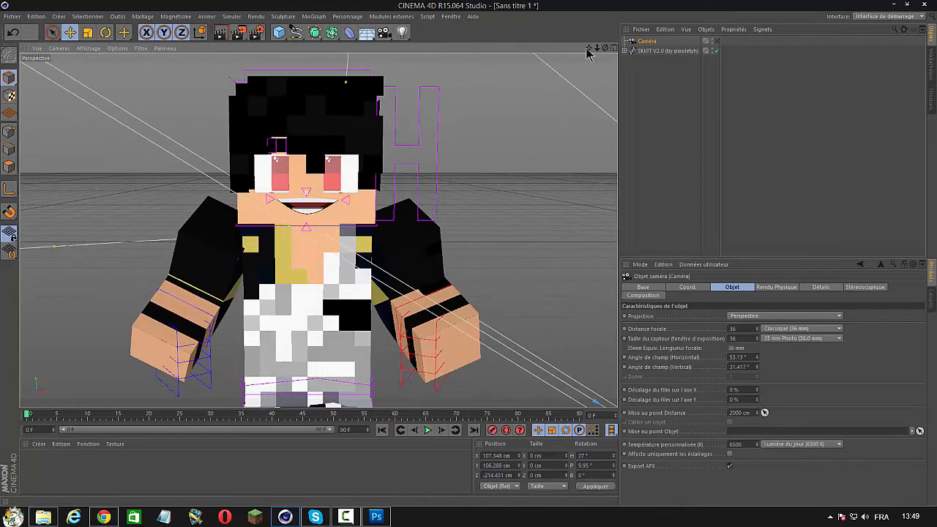
Step: Display the SKIITT V2.0 rig's eyebrow settings and switch the viewport to look through the added camera
left_click(662, 51)
left_click_drag(921, 358, 923, 501)
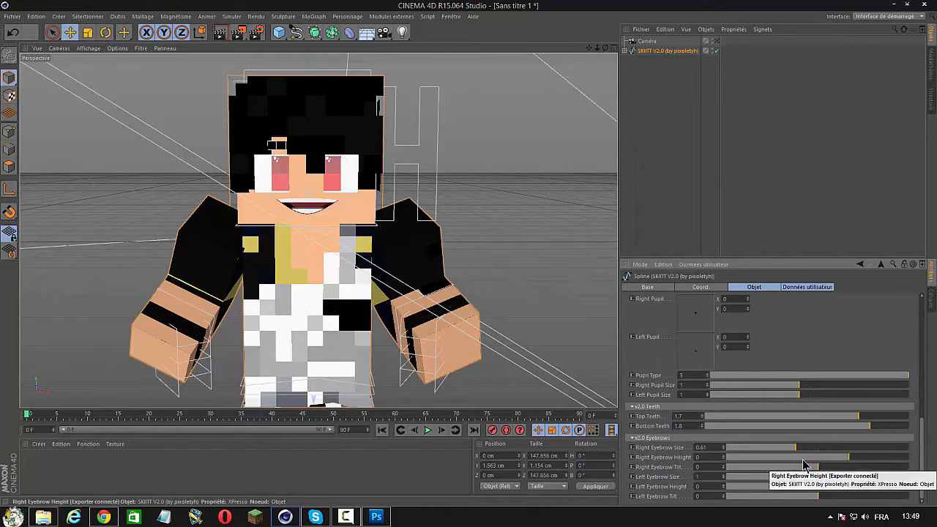
left_click(718, 40)
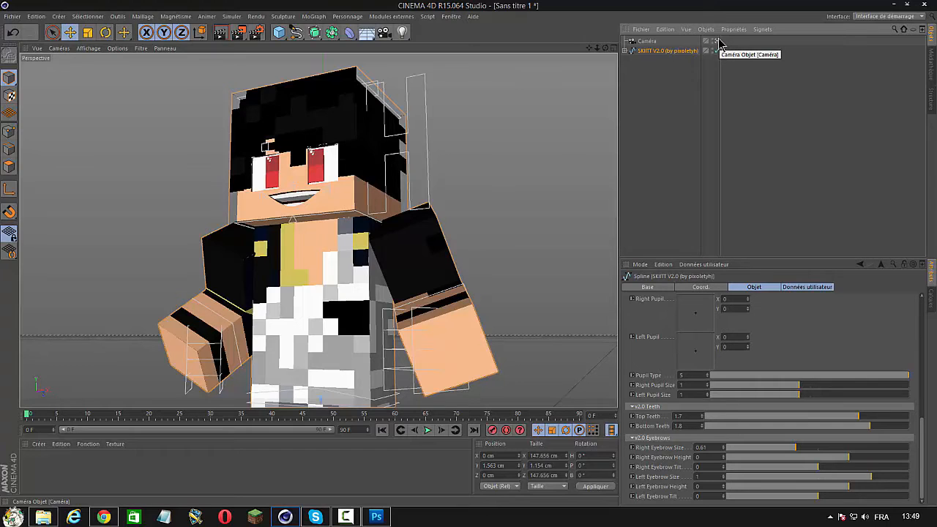
Step: Leave the camera view and select the Second Layer mesh under the head's second layer items in the rig's Modeling group
left_click(718, 41)
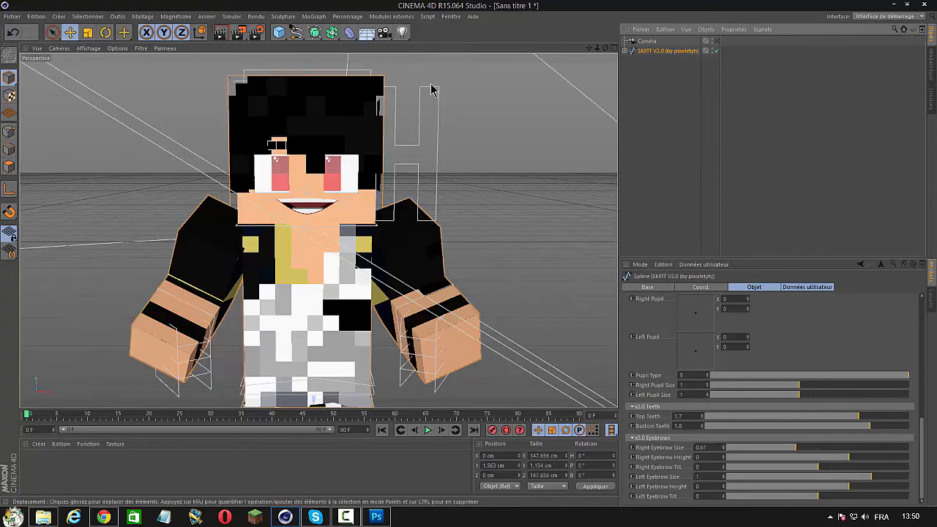
left_click(625, 51)
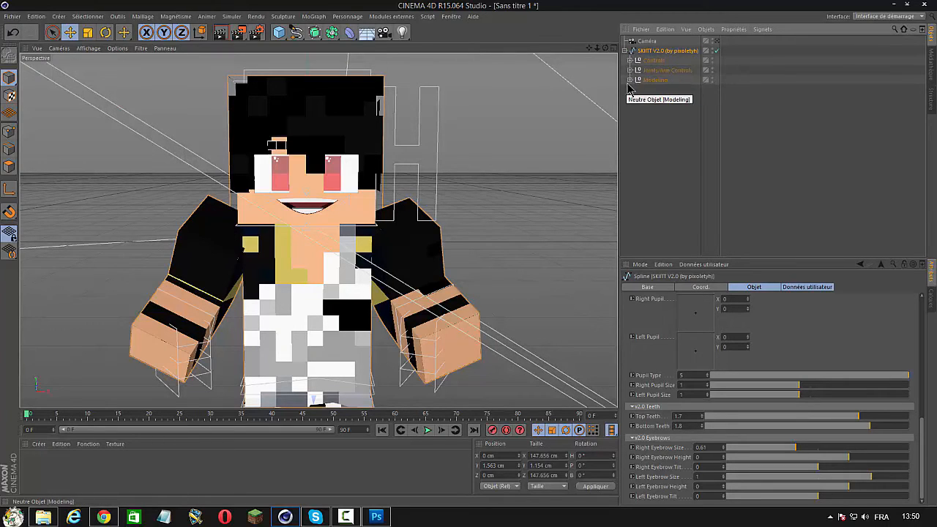
left_click(630, 79)
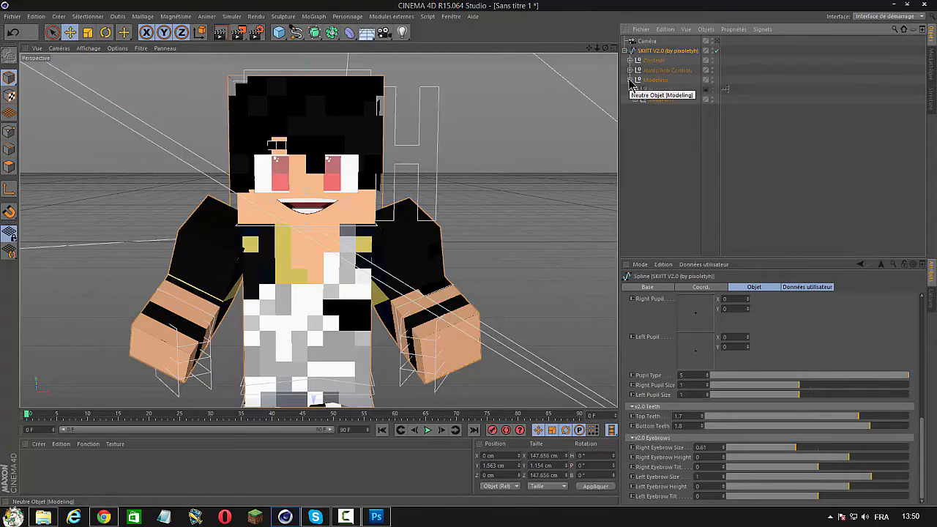
left_click(635, 90)
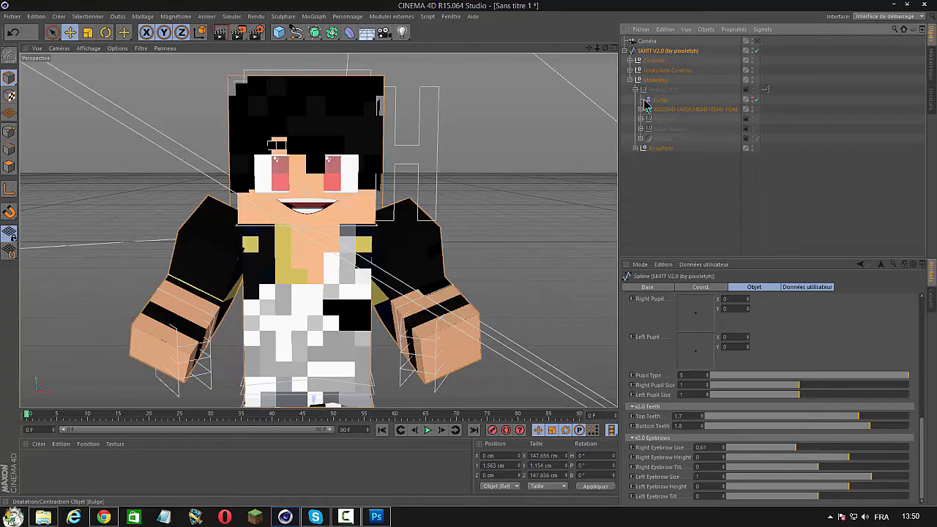
left_click(640, 109)
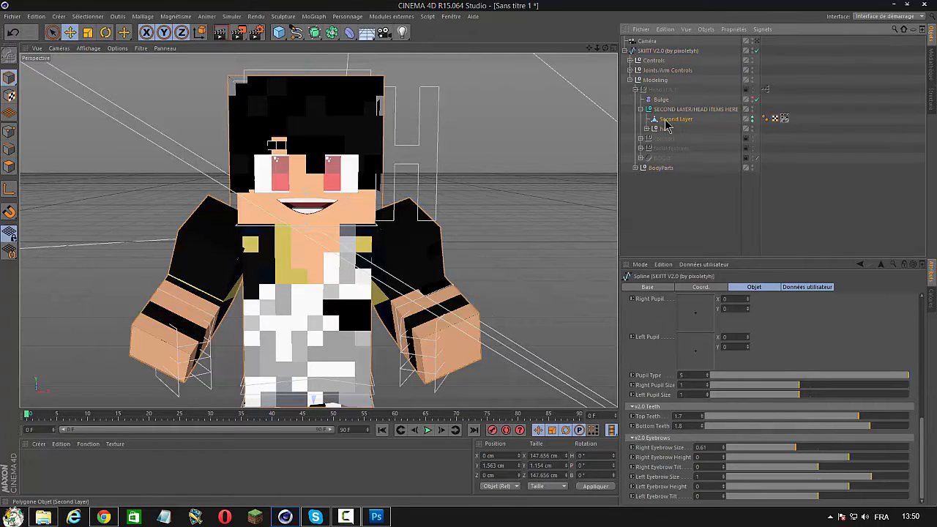
left_click(674, 119)
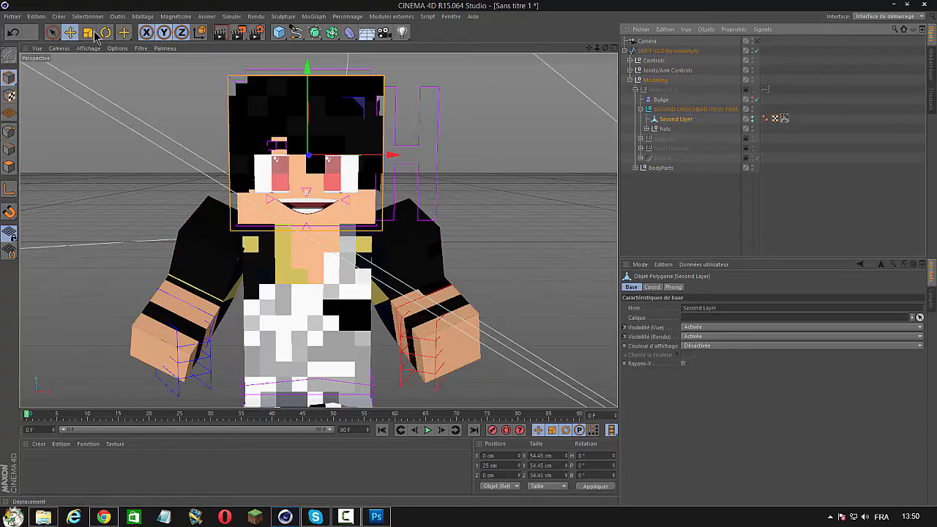
Step: Brush-select a diagonal band of polygons across the front hair and extrude them 1 cm with a 91° maximum angle
left_click(52, 34)
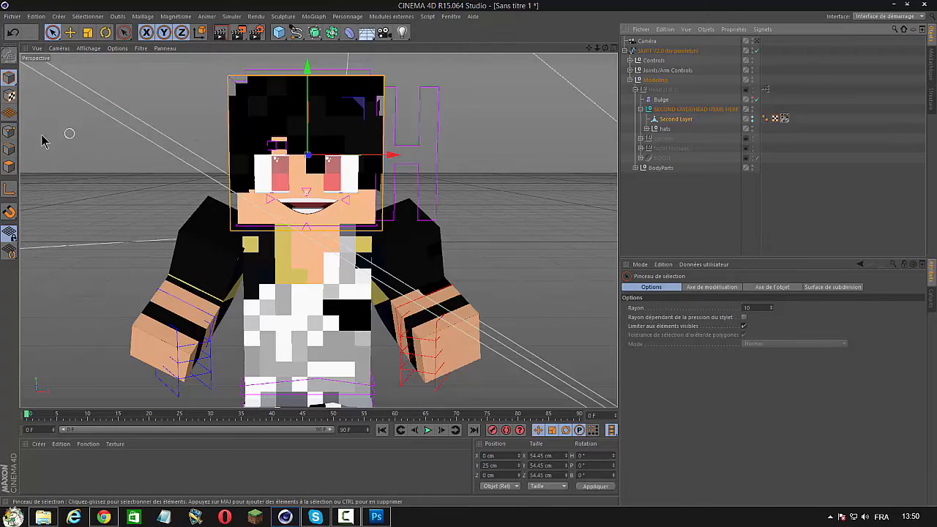
left_click(7, 169)
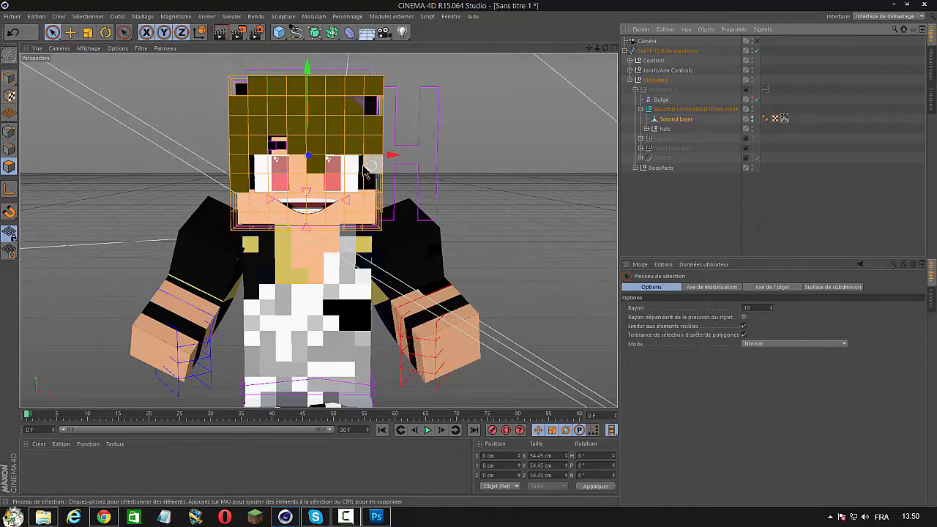
mouse_move(373, 167)
left_mouse_down()
mouse_move(256, 84)
mouse_move(238, 86)
left_mouse_up()
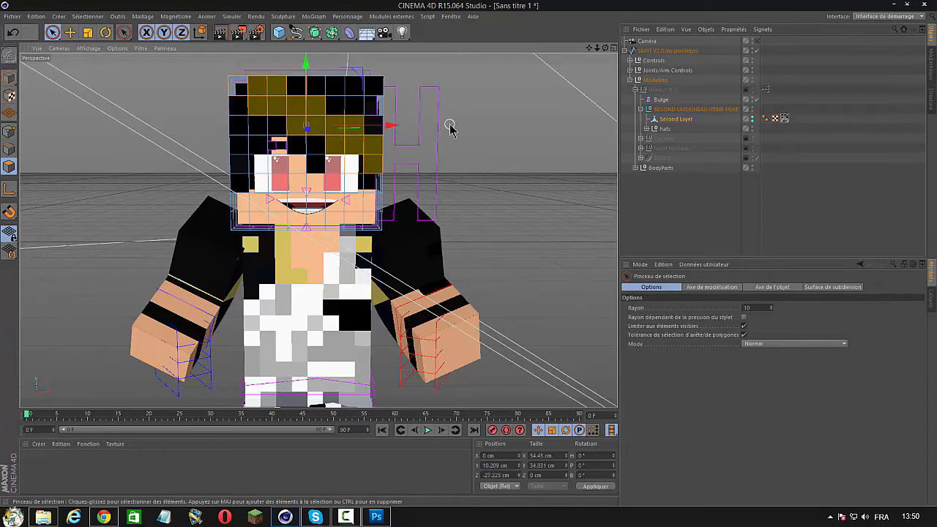
key("d")
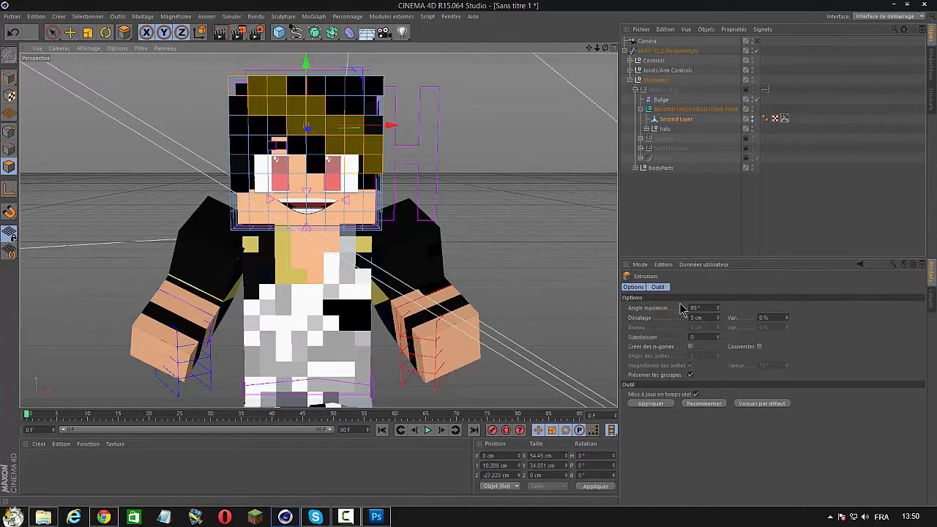
left_click(695, 307)
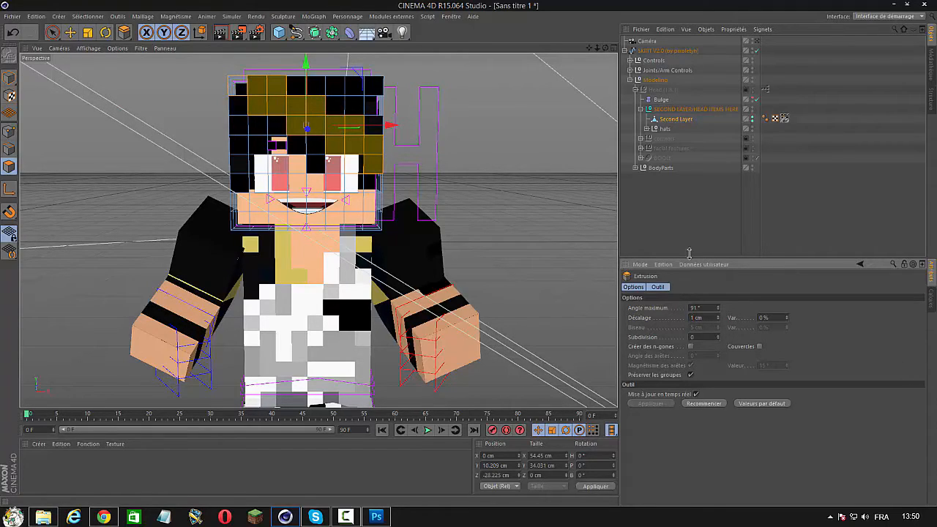
Step: Extrude a stepped diagonal band of front hair polygons by 1 cm, running from above the outer eye up to the opposite top corner
left_click_drag(605, 48, 619, 77)
left_click_drag(589, 48, 651, 45)
left_click_drag(586, 51, 589, 87)
left_click(52, 32)
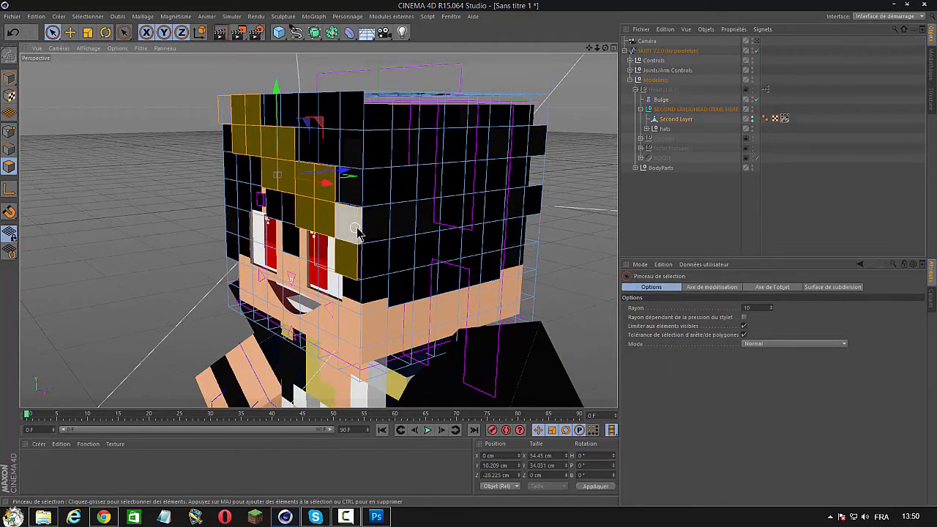
mouse_move(357, 232)
left_mouse_down()
mouse_move(326, 183)
mouse_move(247, 119)
left_mouse_up()
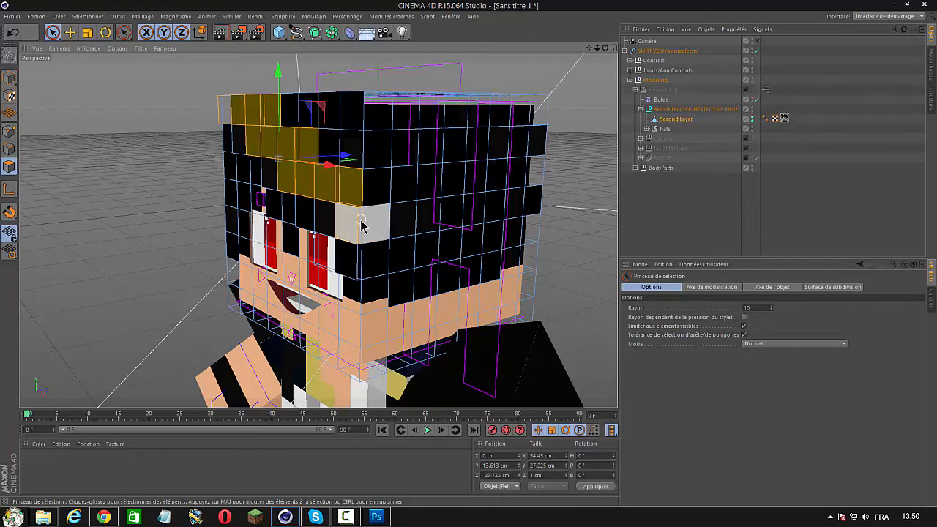
key("d")
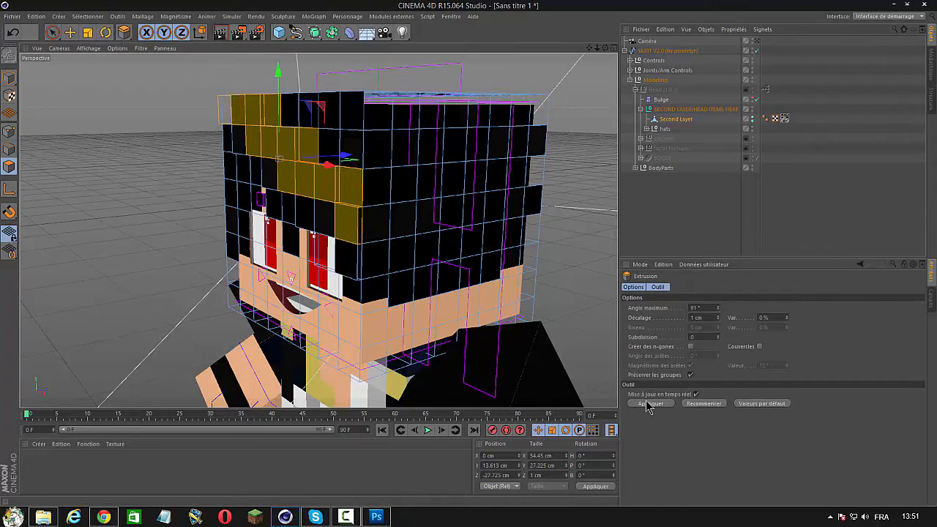
left_click(649, 403)
Step: Extrude an opposing diagonal band of front hair polygons by 1 cm, from the far temple up to the near top corner
left_click(52, 35)
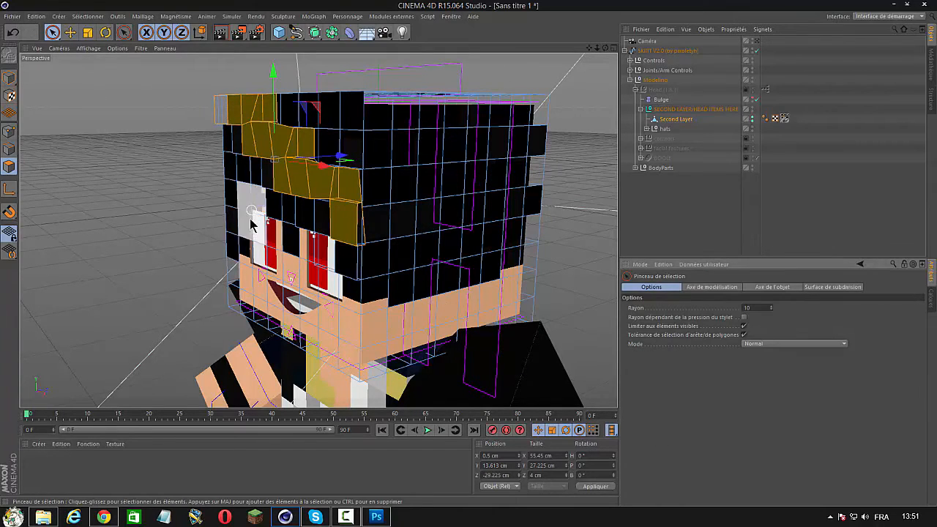
left_click(234, 236)
mouse_move(238, 233)
left_mouse_down()
mouse_move(348, 121)
mouse_move(368, 120)
left_mouse_up()
key("d")
left_click(651, 403)
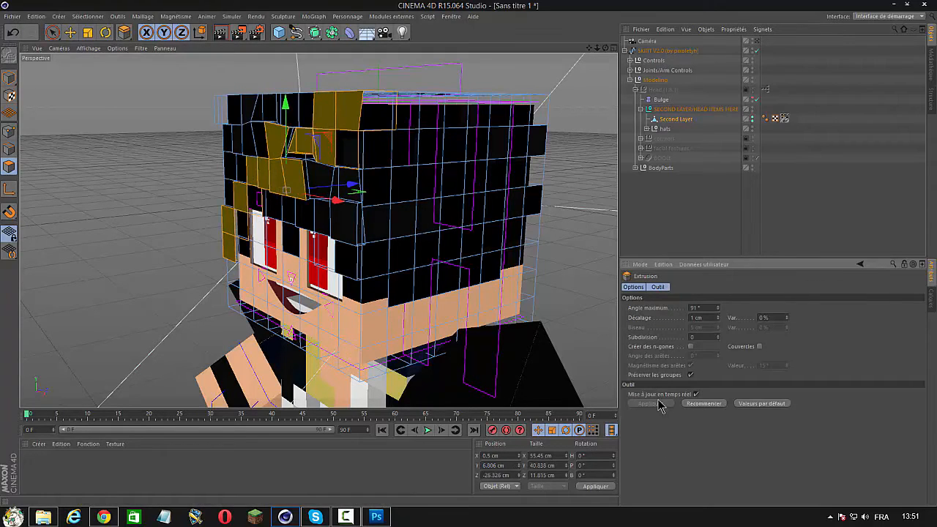
Step: Extrude the lower fringe polygons above the eyes and up the far edge of the front hair by 1 cm
left_click(51, 32)
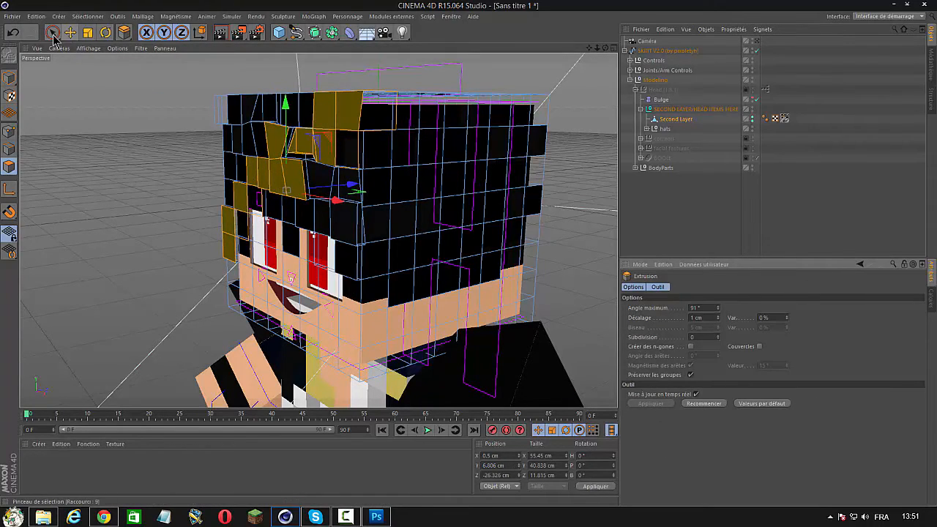
mouse_move(344, 260)
left_mouse_down()
mouse_move(289, 225)
mouse_move(224, 132)
mouse_move(217, 102)
left_mouse_up()
key("d")
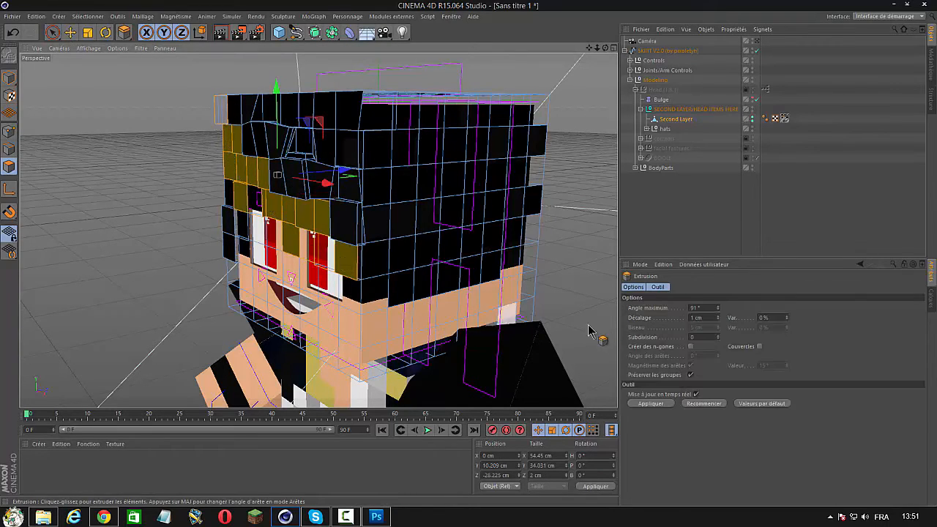
left_click(648, 403)
Step: Look through the camera and render a preview of the extruded front hair in the viewport
left_click_drag(605, 49, 703, 19)
left_click_drag(598, 48, 304, 14)
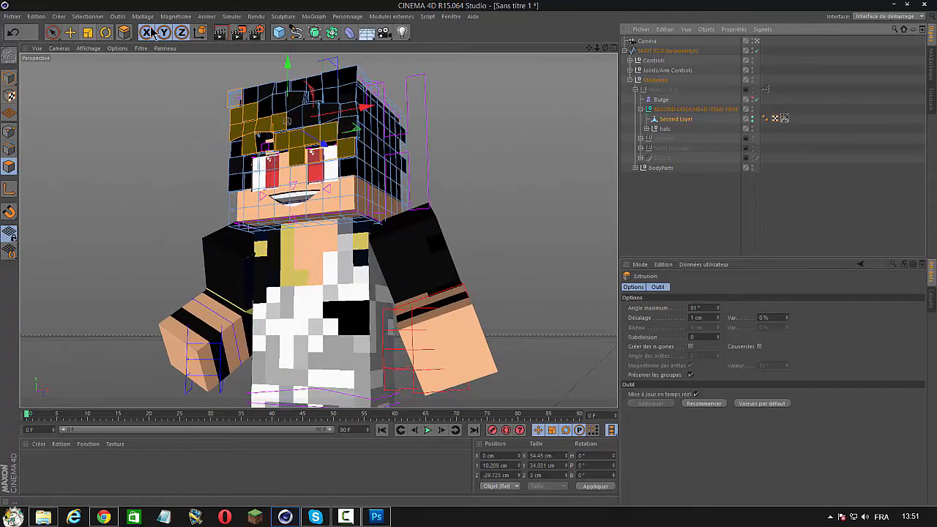
left_click(220, 33)
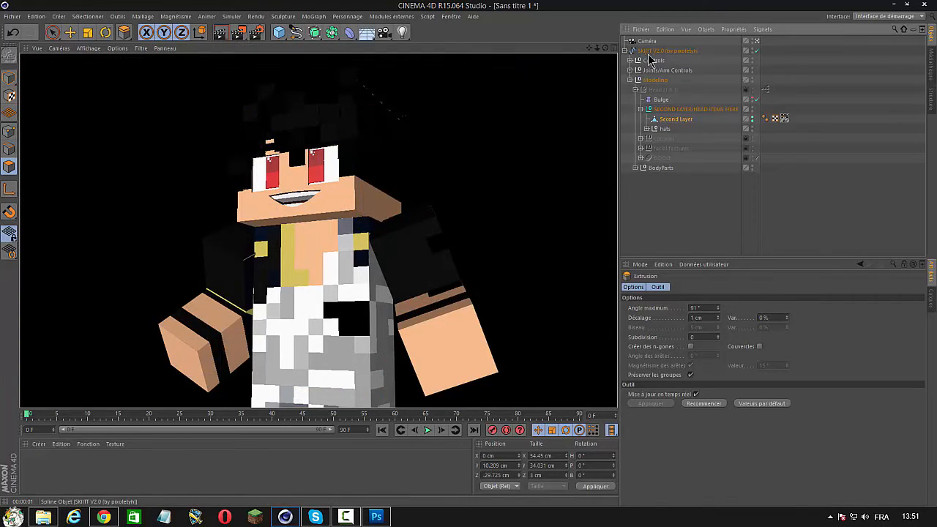
Step: Leave the camera view and extrude a rising diagonal band of hair polygons on the side of the head by 1 cm
scroll(377, 197, "up", 6)
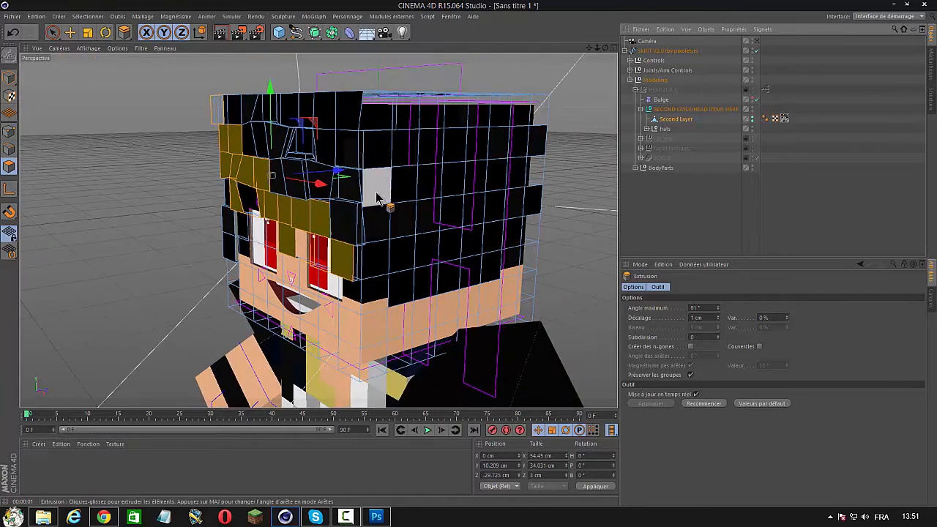
left_click(52, 32)
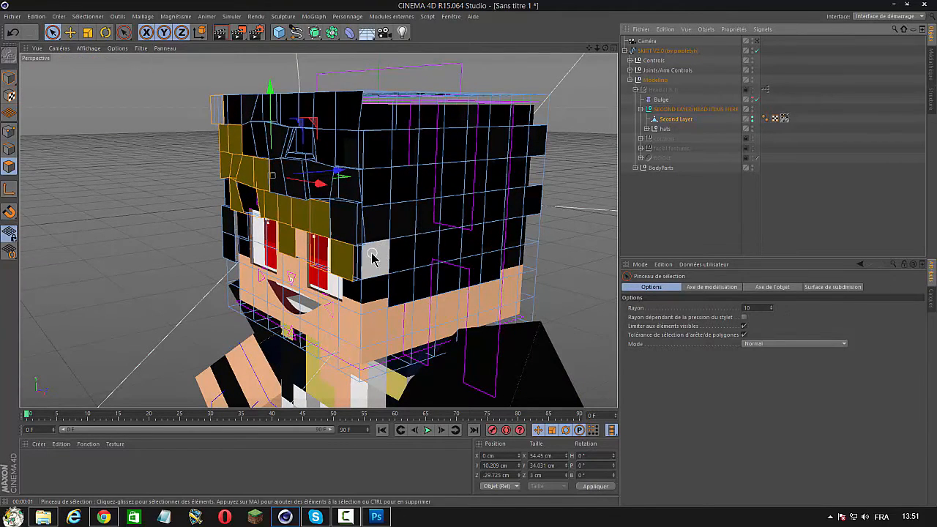
left_click_drag(372, 256, 550, 115)
key("d")
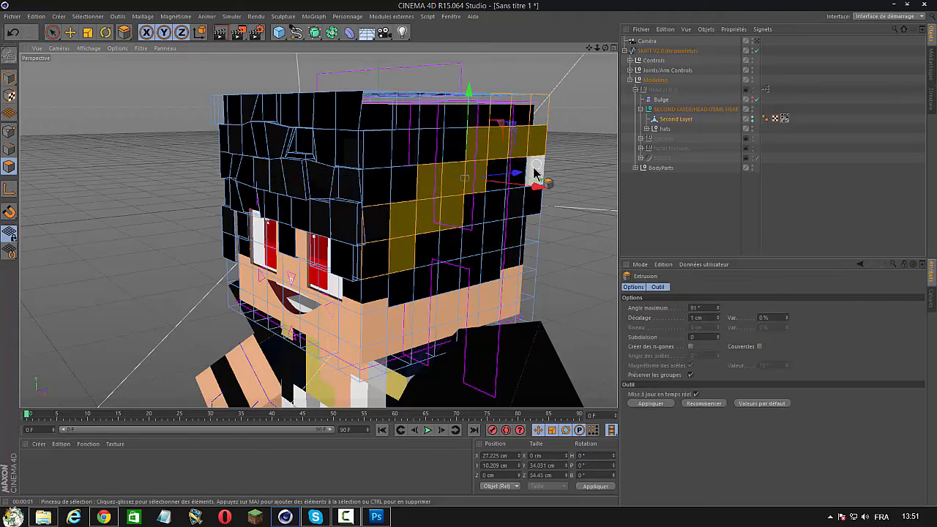
left_click(649, 403)
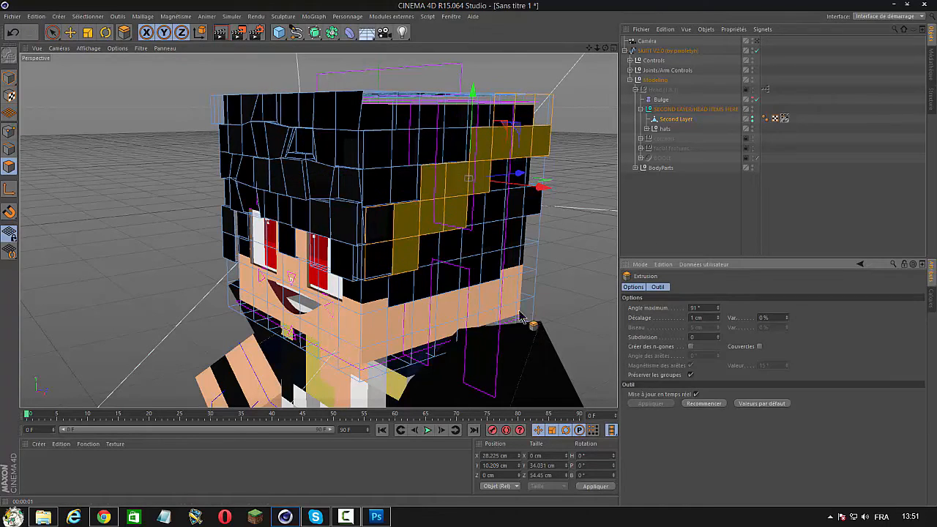
Step: Extrude a second stepped band of side hair polygons by 1 cm, partly overlapping the raised diagonal and reaching the upper rows
left_click(61, 39)
mouse_move(372, 259)
left_mouse_down()
mouse_move(408, 205)
mouse_move(553, 100)
left_mouse_up()
key("d")
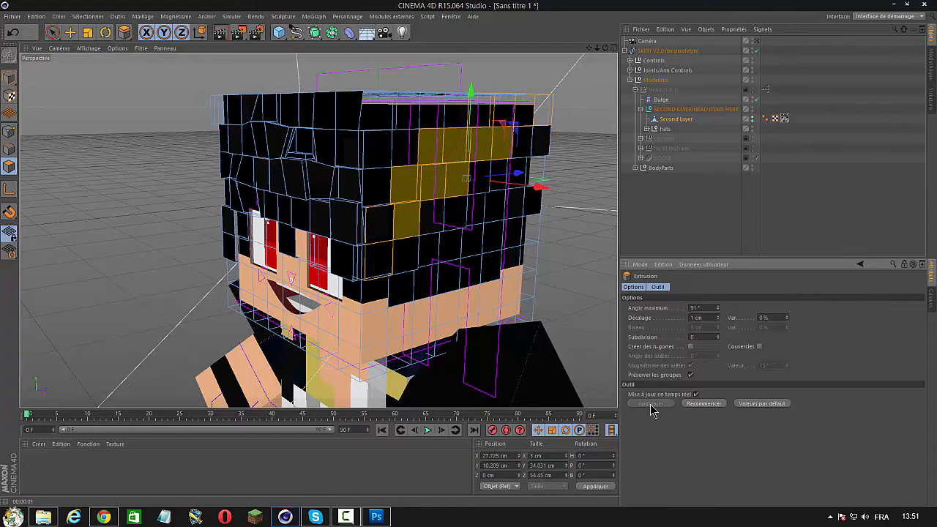
left_click(650, 403)
Step: Extrude a lower band of side hair polygons by 1 cm, climbing from the front temple to the upper back corner
left_click(52, 32)
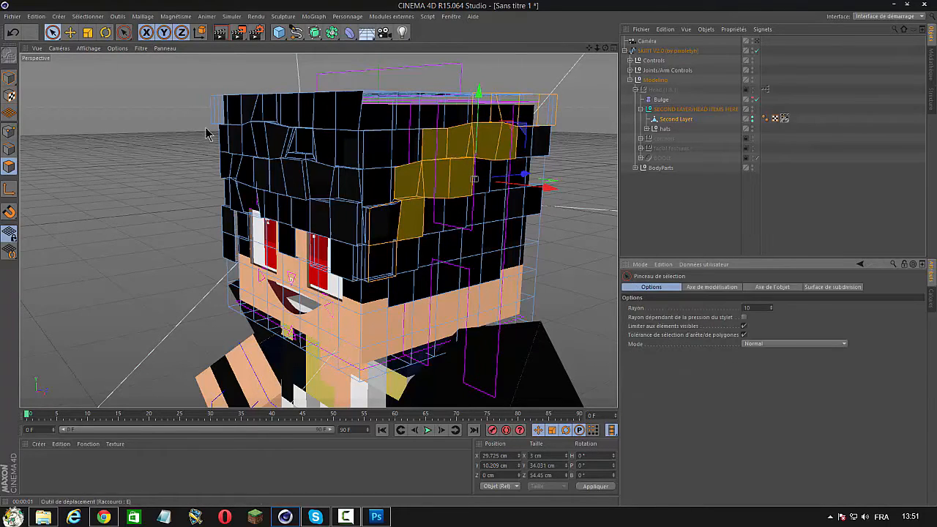
mouse_move(379, 278)
left_mouse_down()
mouse_move(480, 209)
mouse_move(561, 122)
left_mouse_up()
key("d")
left_click(654, 404)
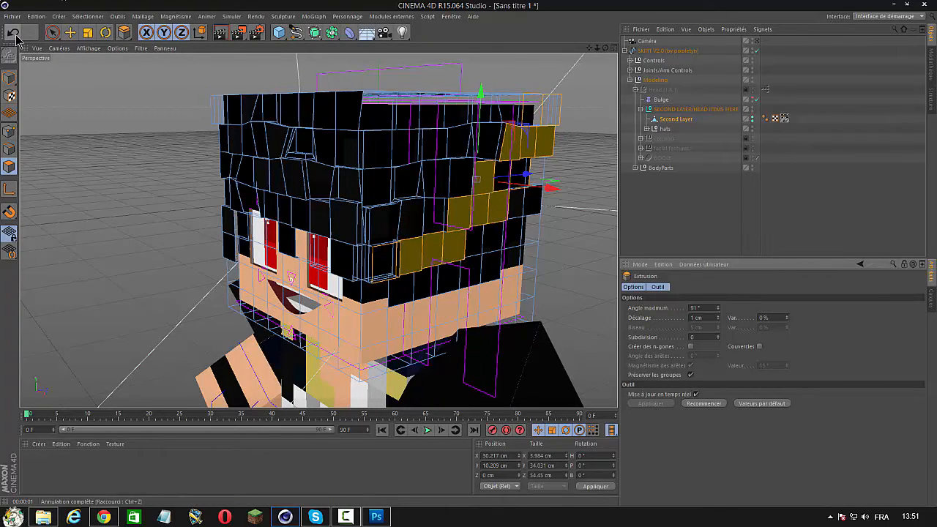
Step: Extrude hair polygons by 1 cm in a band wrapping from the front corner up across the upper side of the head
left_click(52, 33)
mouse_move(362, 227)
left_mouse_down()
mouse_move(399, 180)
mouse_move(541, 96)
left_mouse_up()
key("d")
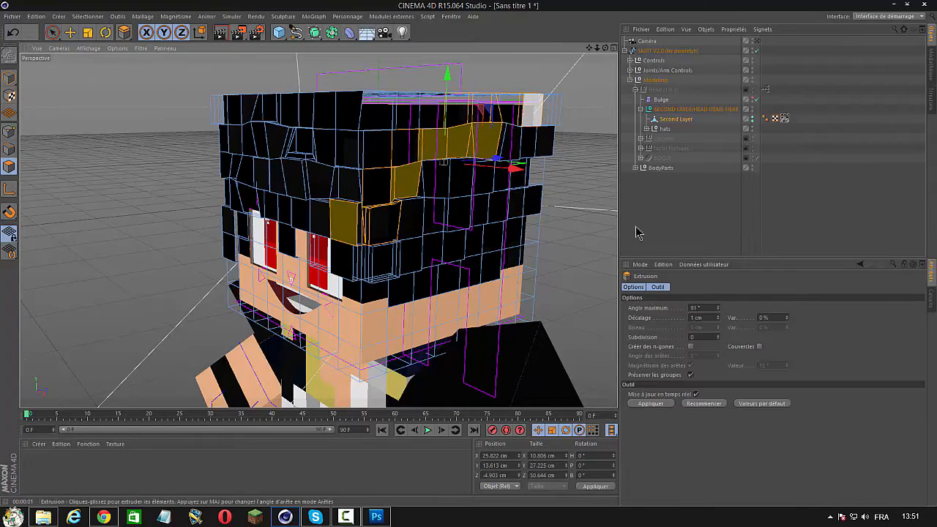
left_click(638, 406)
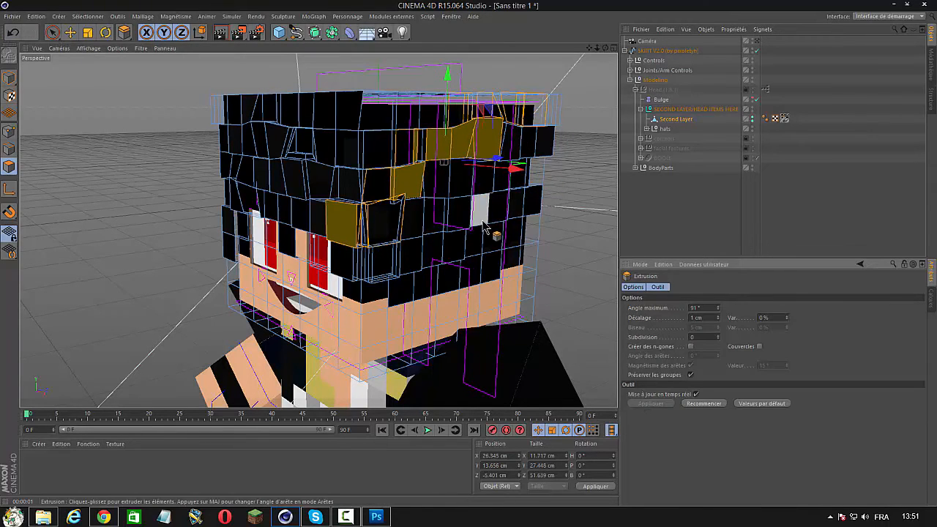
Step: Return to the camera view, render a viewport preview of the finished hair and dismiss it
left_click(759, 41)
left_click(226, 35)
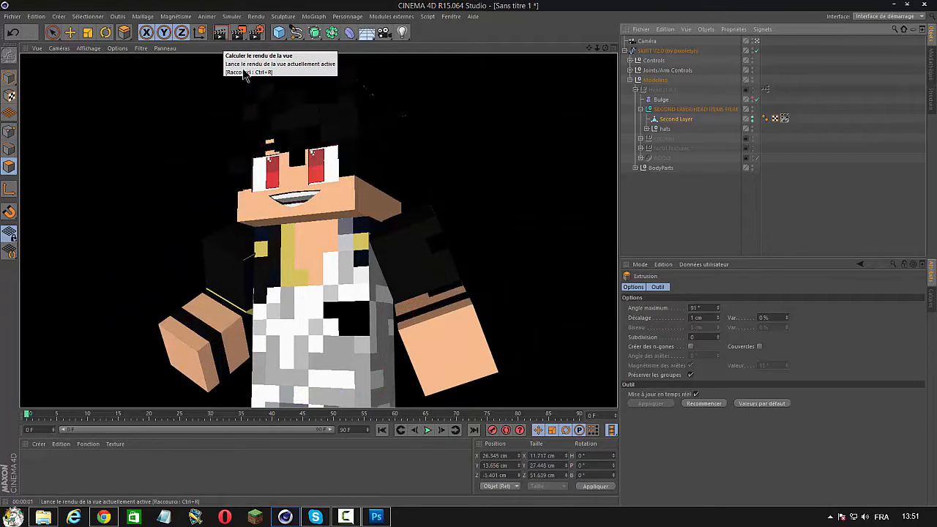
left_click(565, 151)
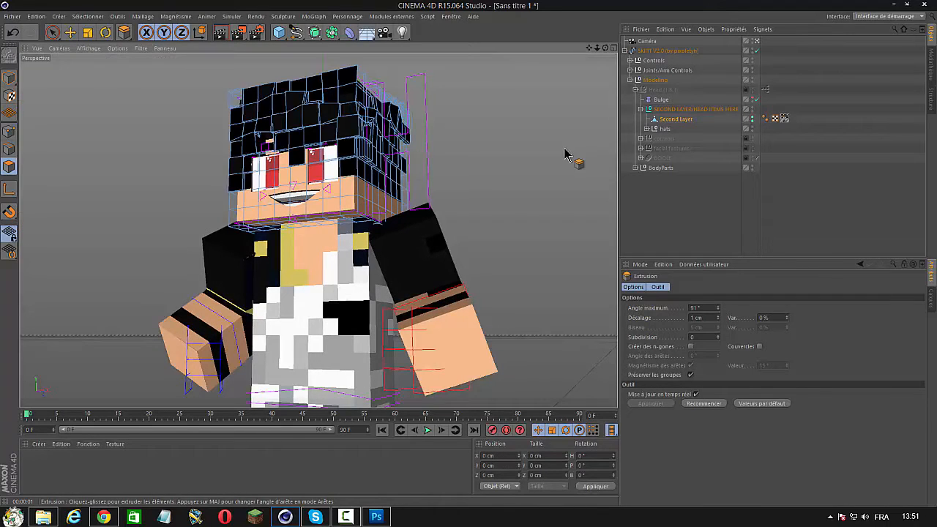
Step: Render the camera view to the picture viewer as RigTuto.png, close the viewer and switch to the desktop
left_click(70, 33)
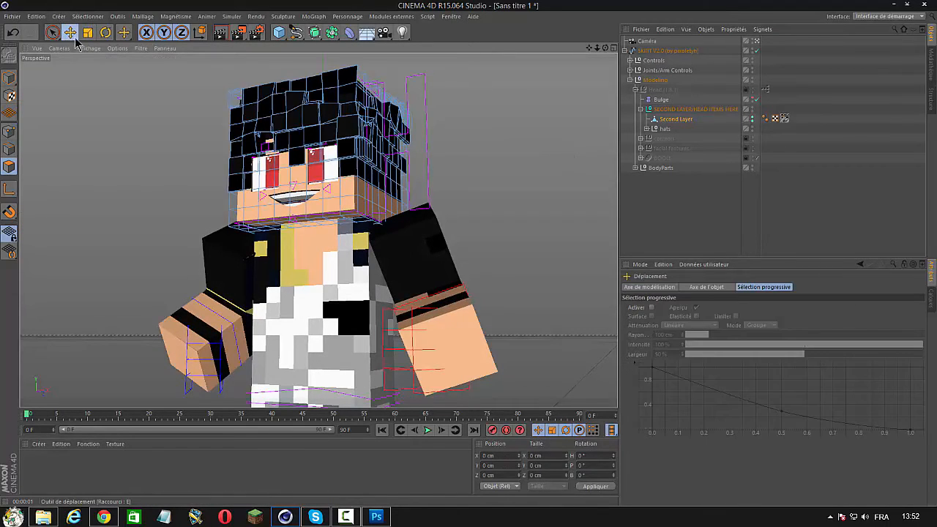
left_click(234, 37)
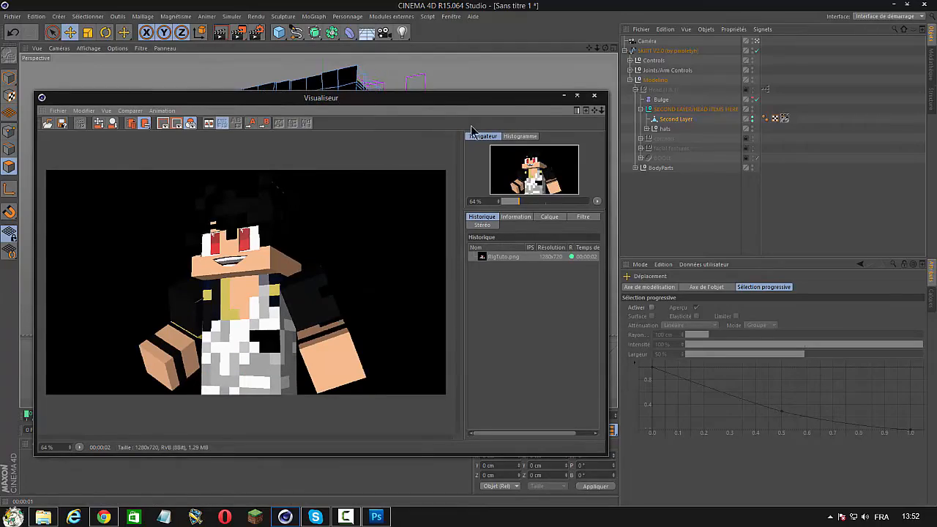
left_click(594, 95)
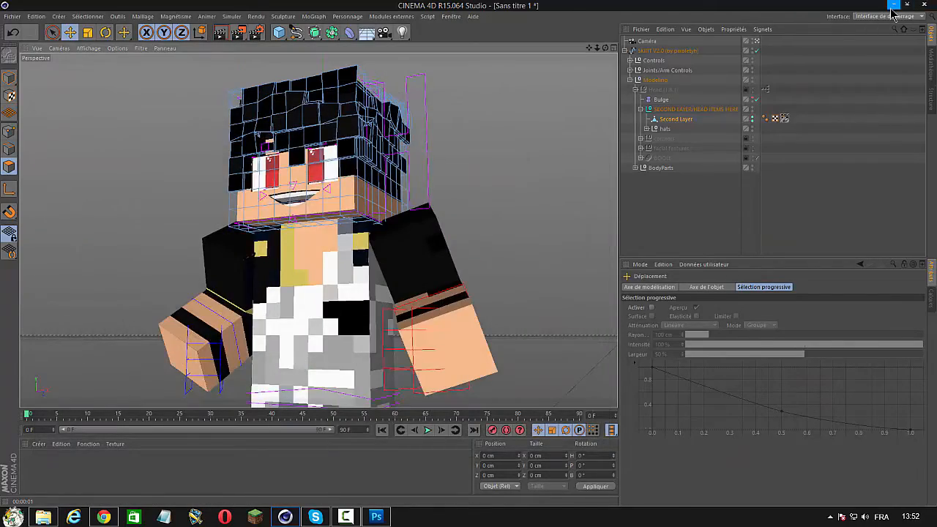
left_click(893, 6)
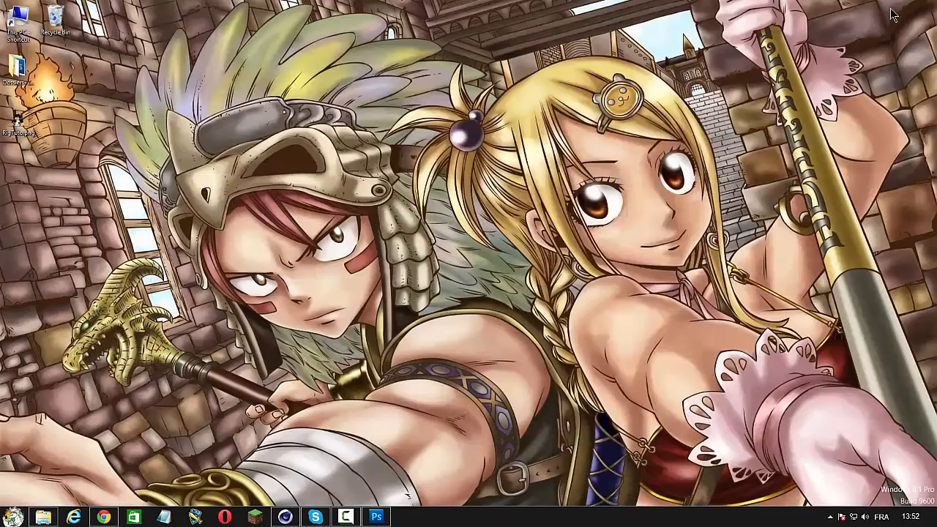
Step: Preview the rendered RigTuto.png from the desktop, close the viewer and switch to Photoshop
double_click(17, 122)
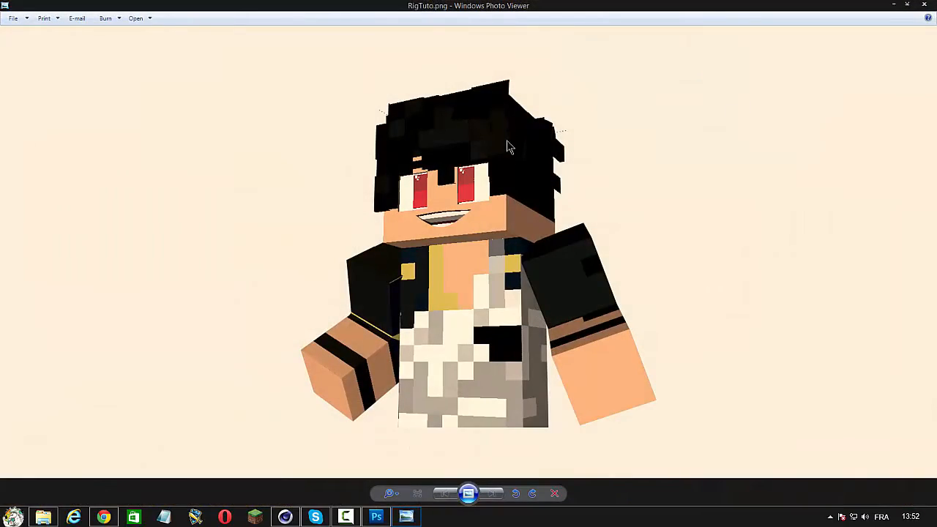
left_click(924, 5)
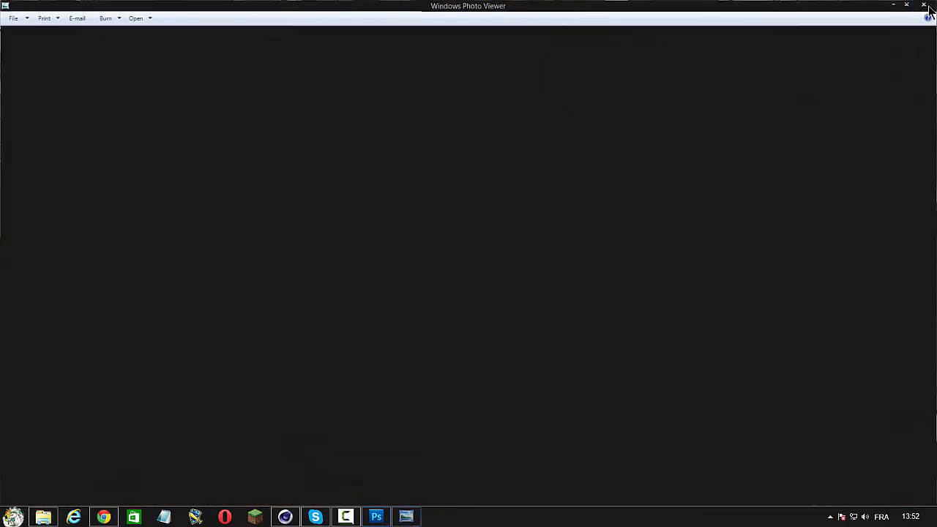
left_click(377, 517)
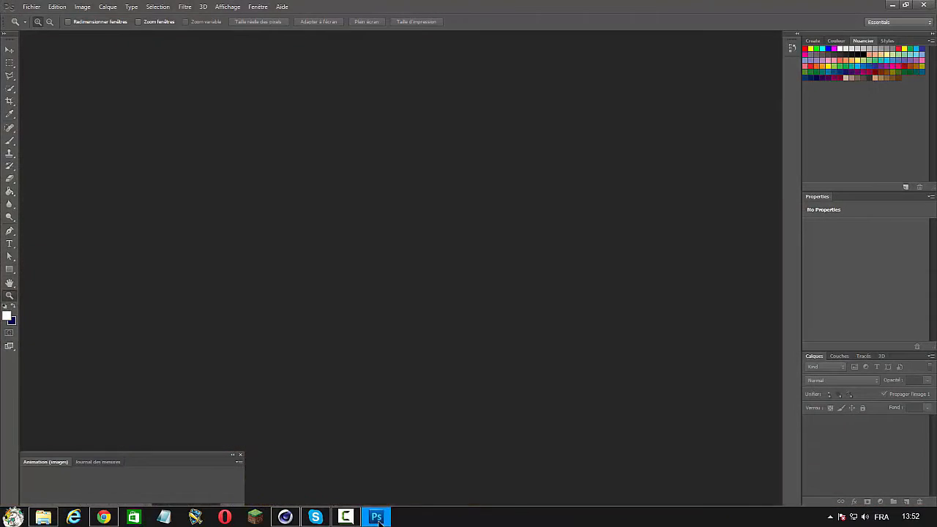
Step: Start a new document named LogoTuto with a size of 1000 by 1000 pixels
key("alt+f")
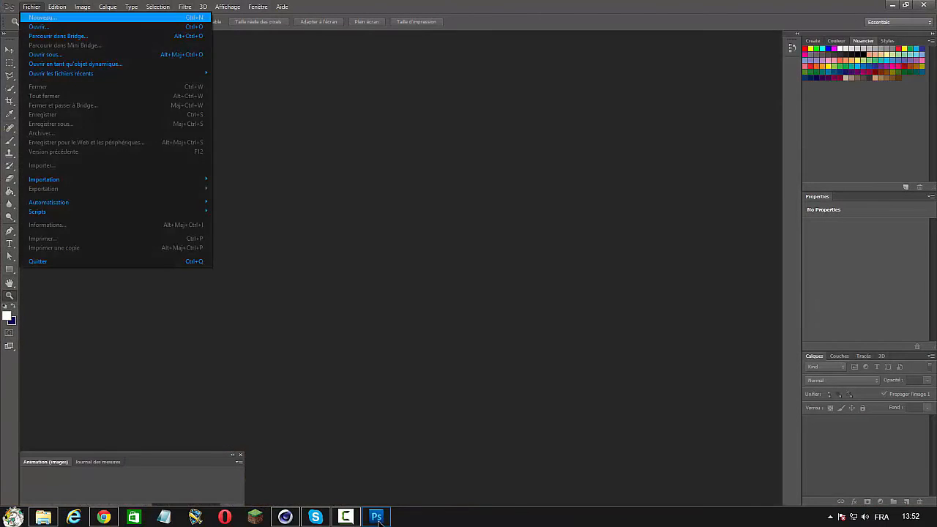
key("Return")
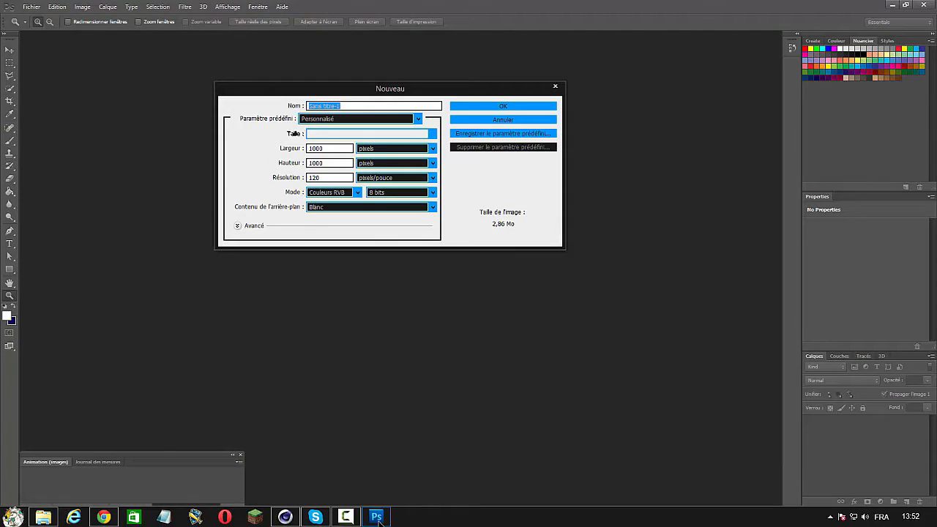
type("LogoTuto")
left_click(432, 149)
left_click(432, 148)
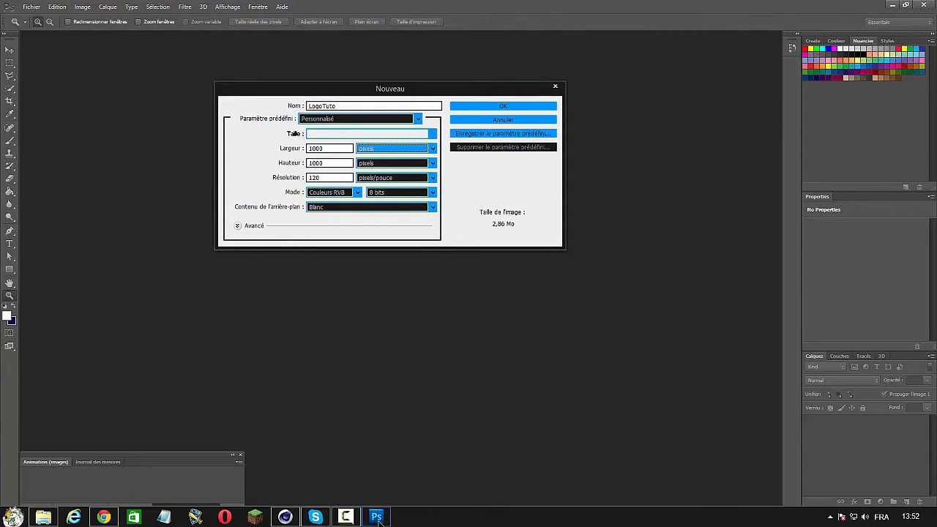
left_click(433, 149)
left_click(433, 149)
Step: Choose 8-bit RGB colour mode and a white background for the new document and create it
left_click(357, 192)
left_click(357, 193)
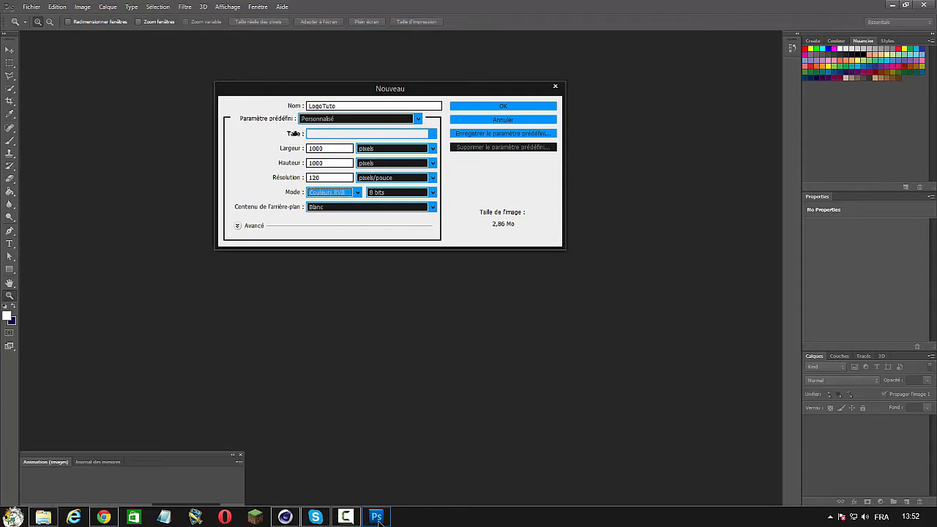
left_click(357, 193)
left_click(357, 193)
left_click(432, 207)
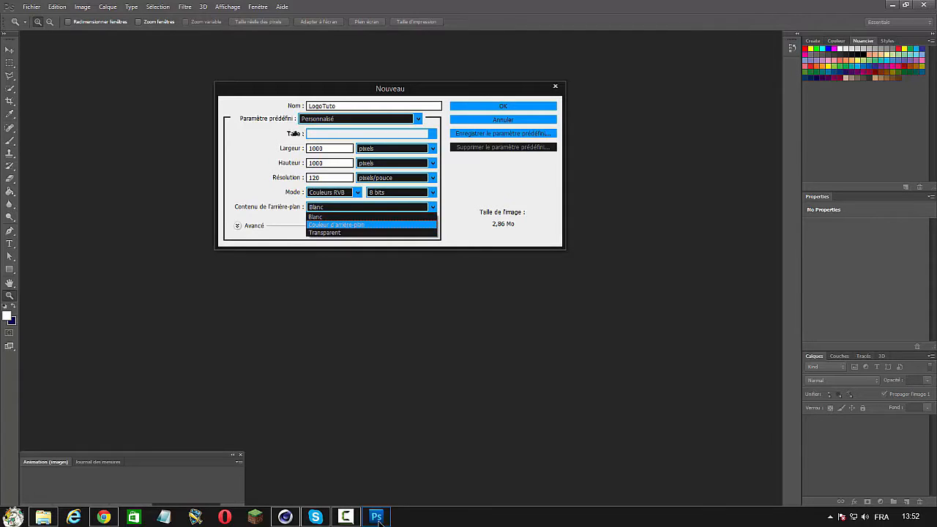
left_click(344, 217)
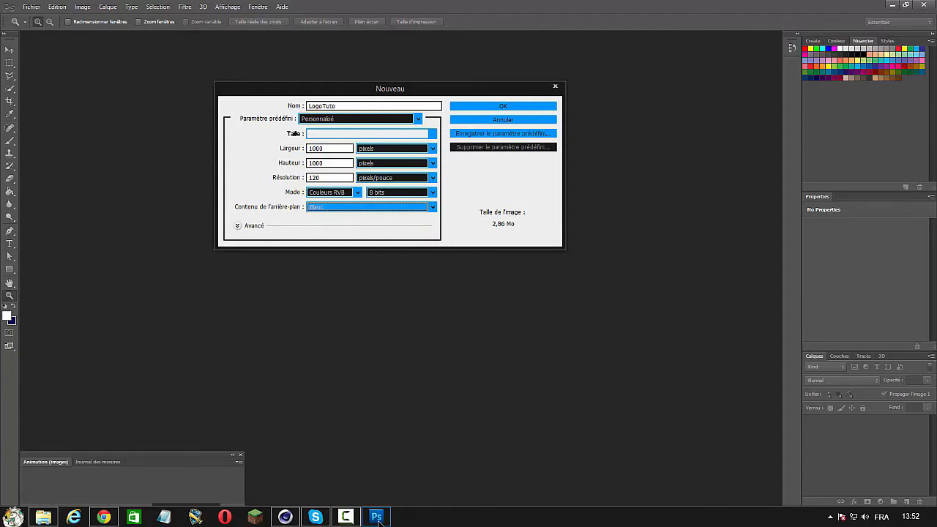
key("Return")
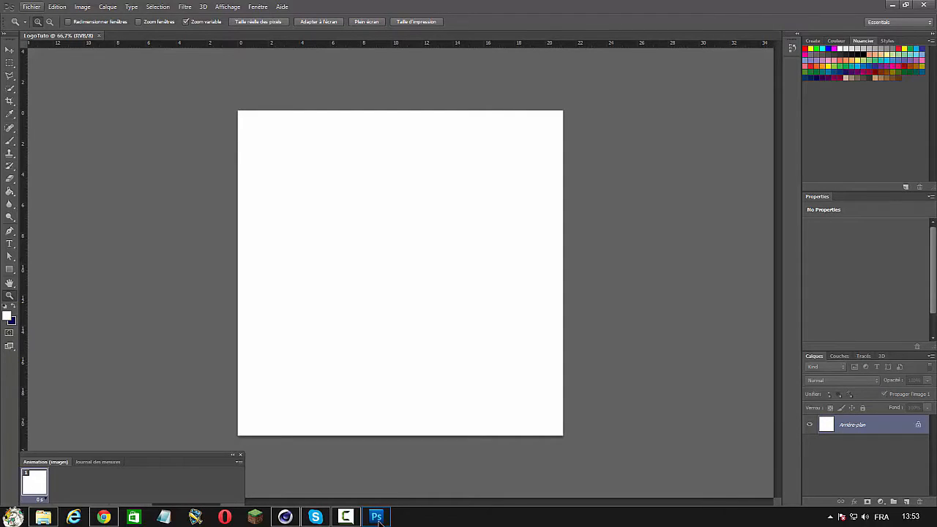
Step: Place RigTuto.png from the desktop into the LogoTuto document at its initial fitted size
left_click(31, 6)
left_click(44, 165)
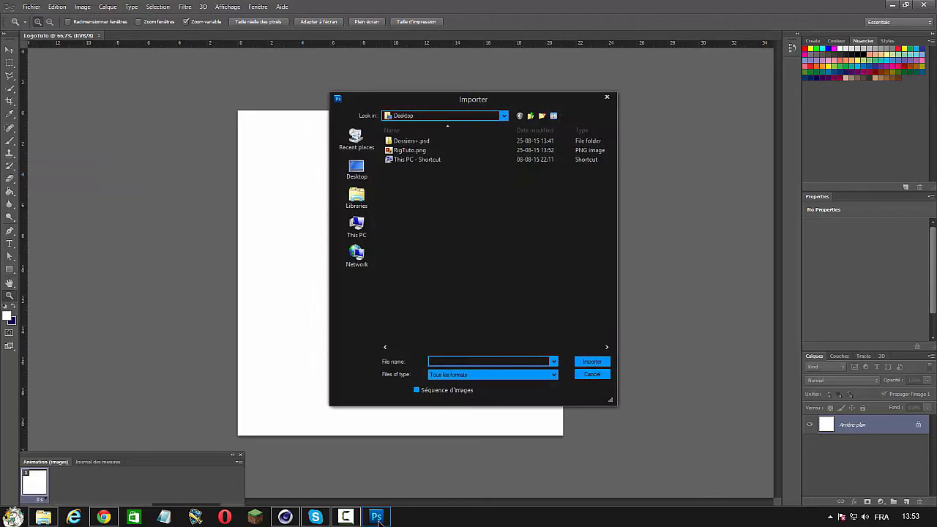
double_click(412, 151)
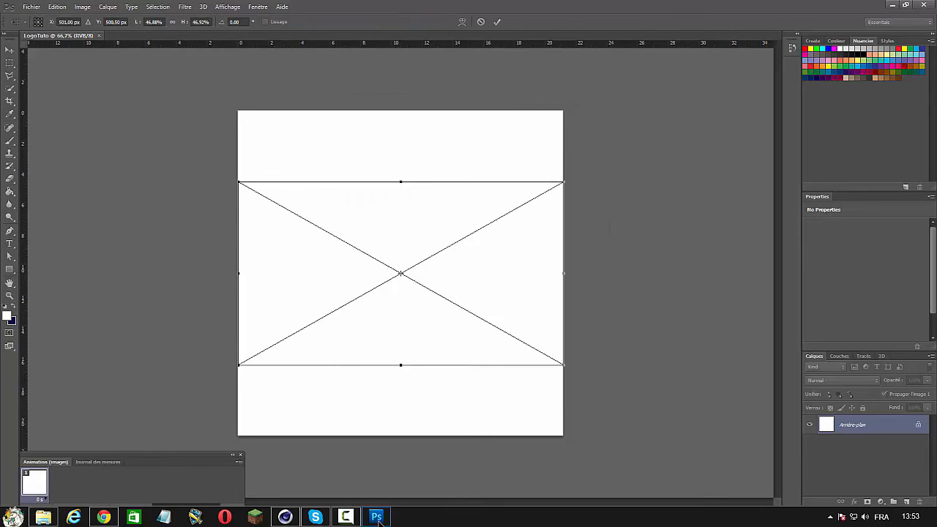
key("Return")
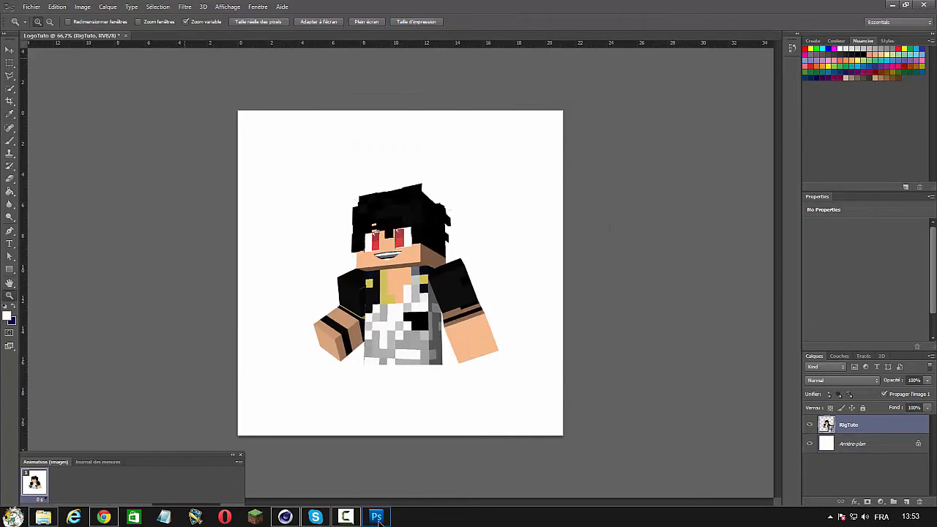
Step: Scale the placed character proportionally to about 69.5% and move it to the middle of the canvas
key("ctrl+z")
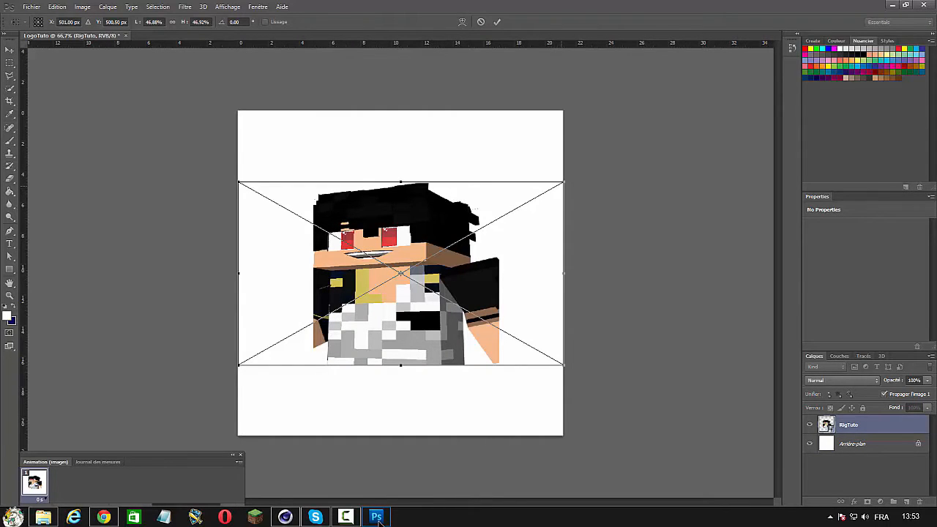
left_click_drag(563, 182, 721, 94, "shift")
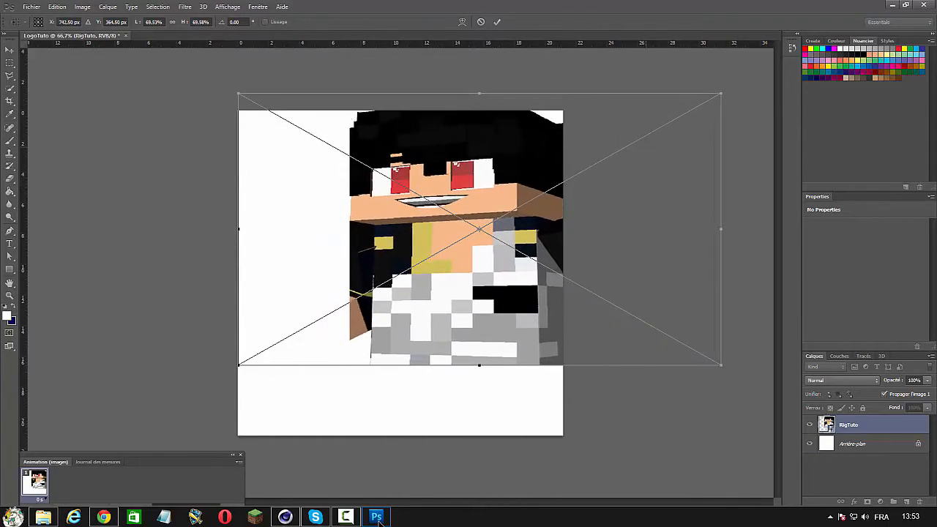
key("Return")
left_click_drag(465, 298, 379, 337)
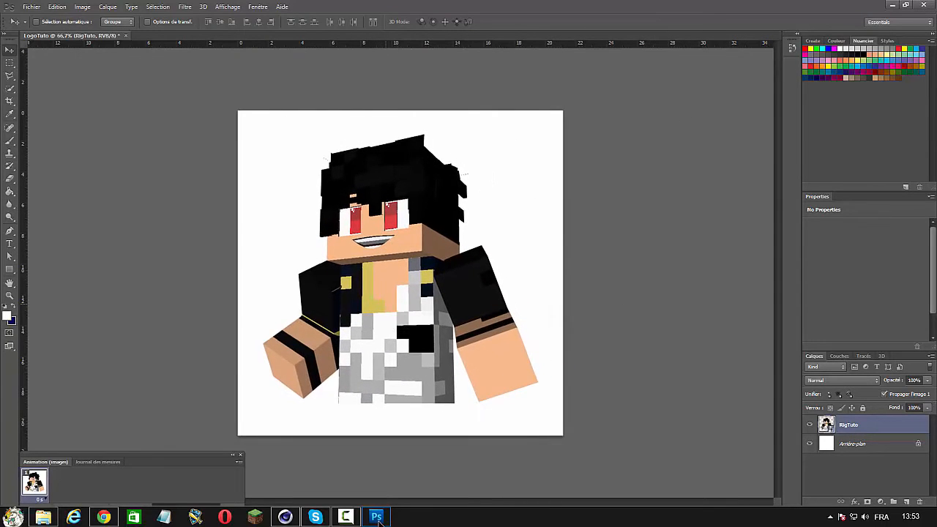
Step: Enlarge the character proportionally to about 88.5% and move it down to the canvas's lower edge
key("ctrl+t")
left_click_drag(633, 132, 765, 56, "shift")
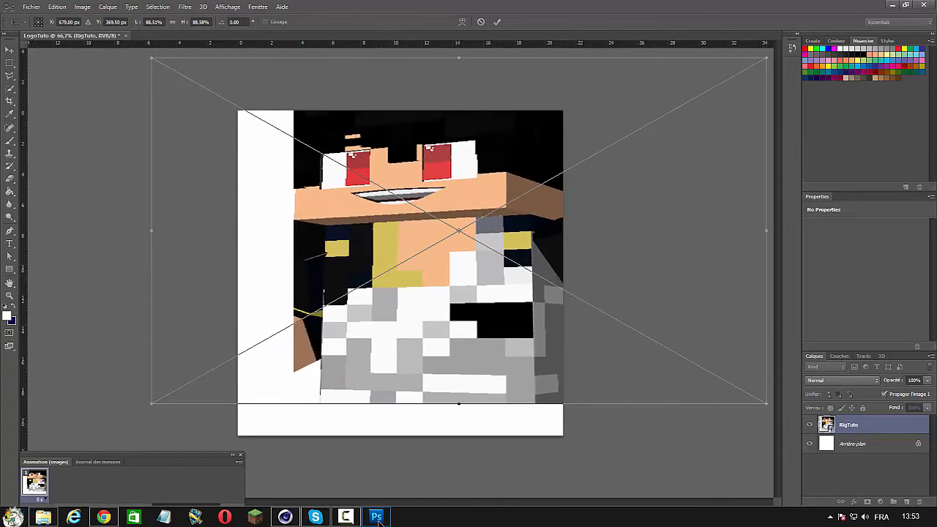
key("Return")
left_click_drag(449, 210, 399, 242)
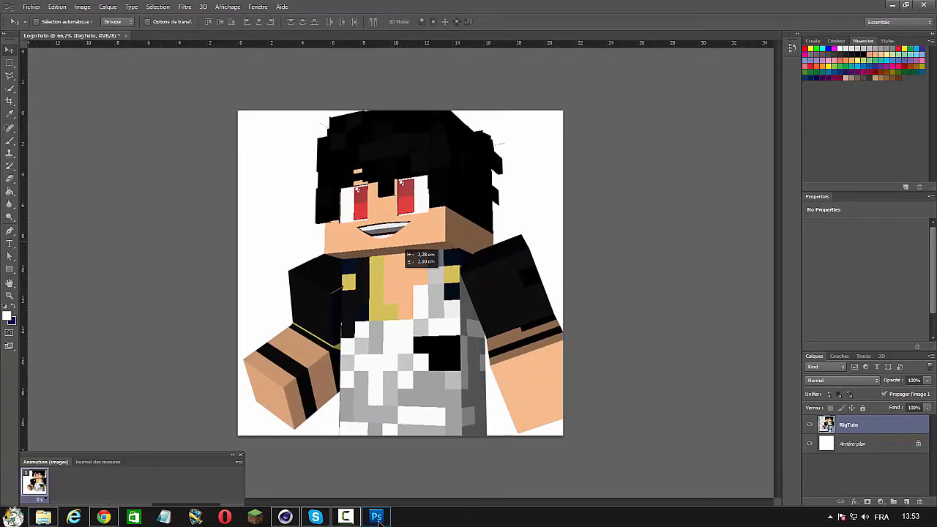
Step: Scale the character down proportionally so both arms fit the canvas, and shift it slightly right along the lower edge
key("ctrl+t")
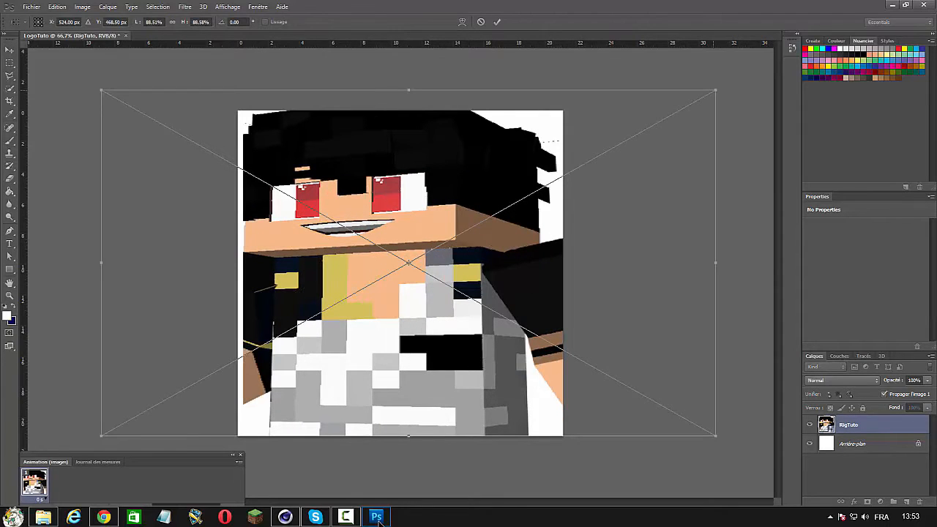
left_click_drag(716, 90, 642, 131, "shift")
key("Return")
left_click_drag(378, 283, 408, 284)
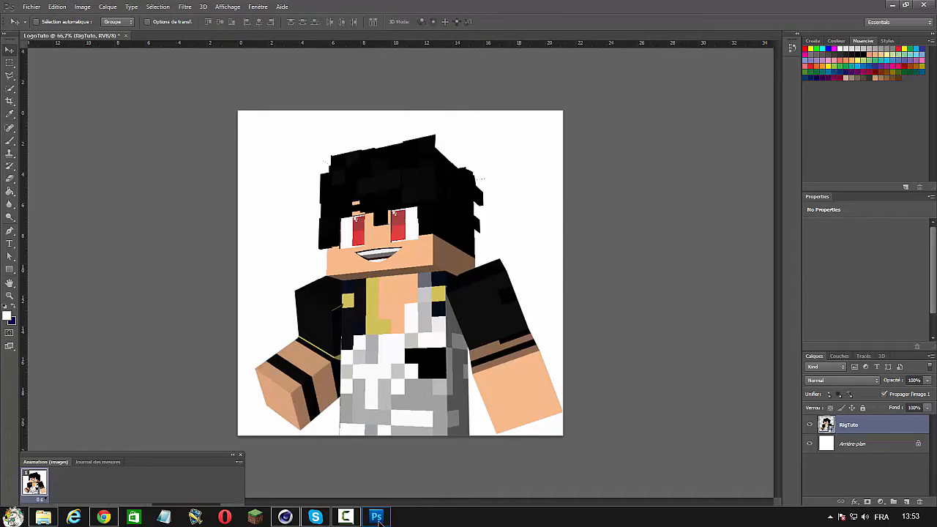
Step: Switch to Cinema 4D, select the SKIITT V2.0 rig and collapse its hierarchy
left_click(284, 517)
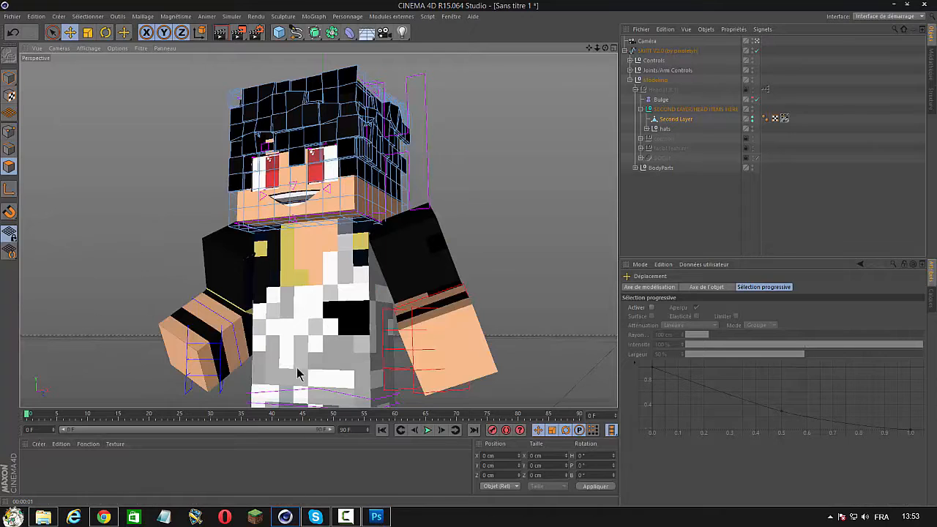
left_click(644, 50)
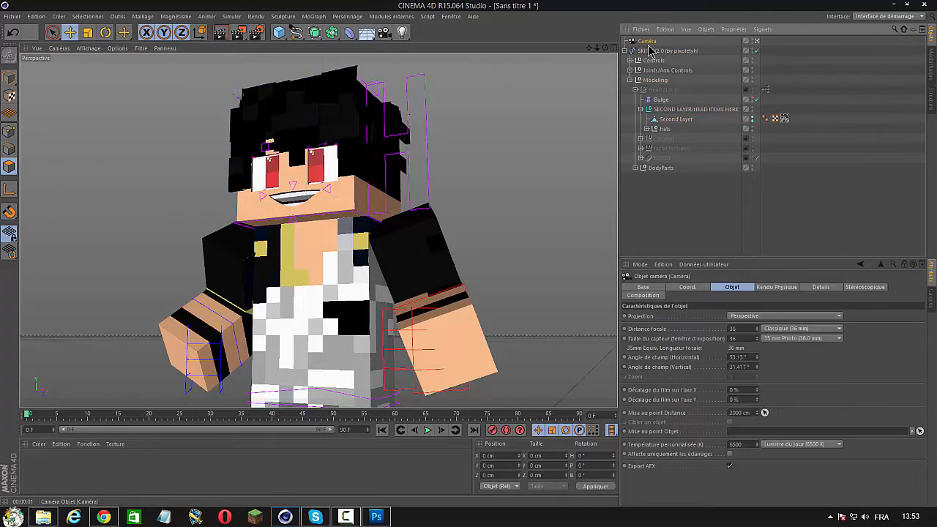
key("r")
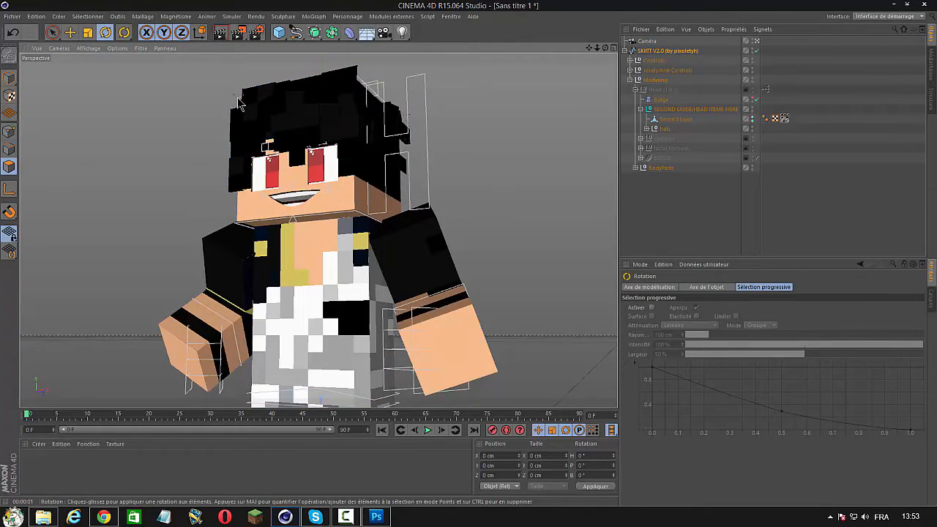
left_click(664, 52)
left_click(624, 50)
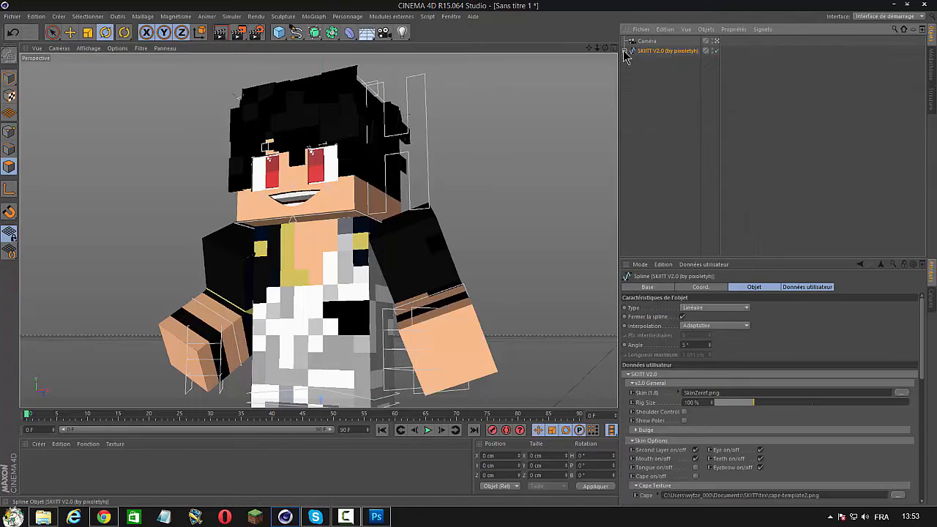
left_click(71, 33)
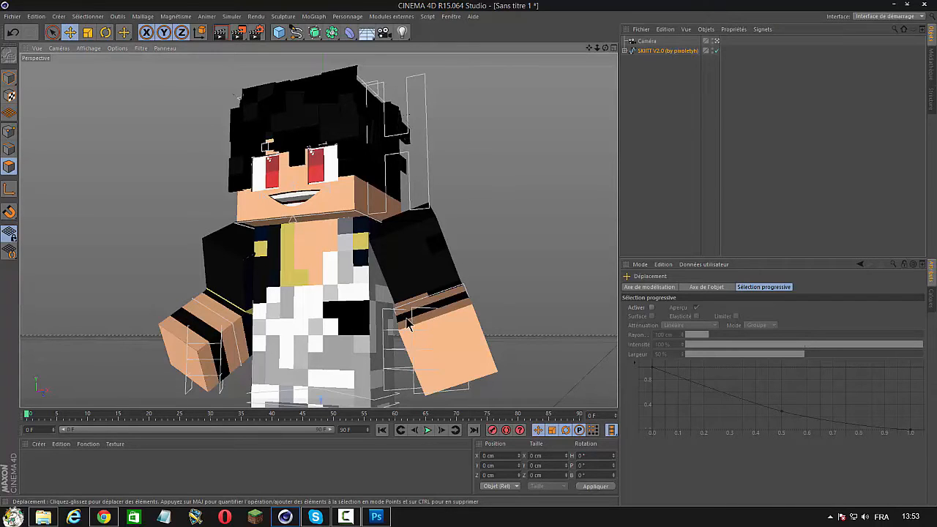
Step: Leave the camera view to see the character from the side and expand the rig's hierarchy down to the head group
left_click(716, 41)
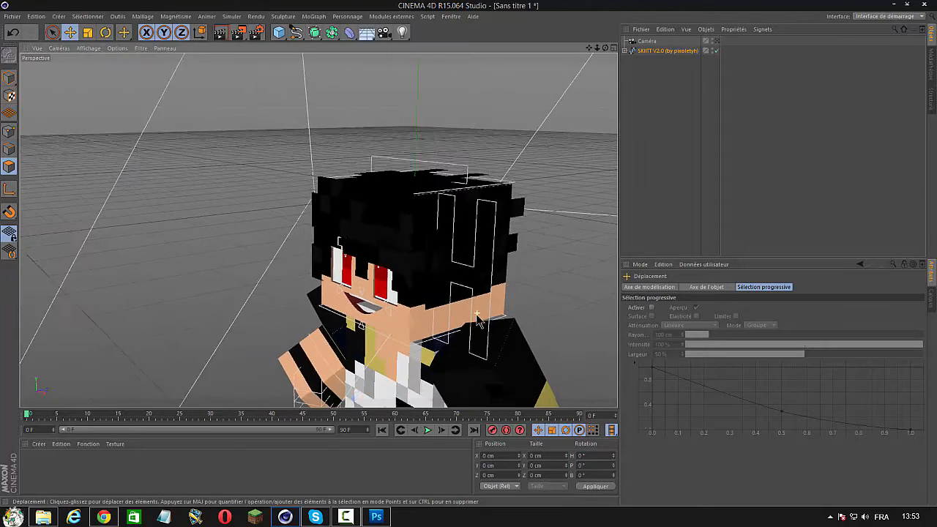
left_click_drag(589, 48, 559, 0)
left_click(667, 50)
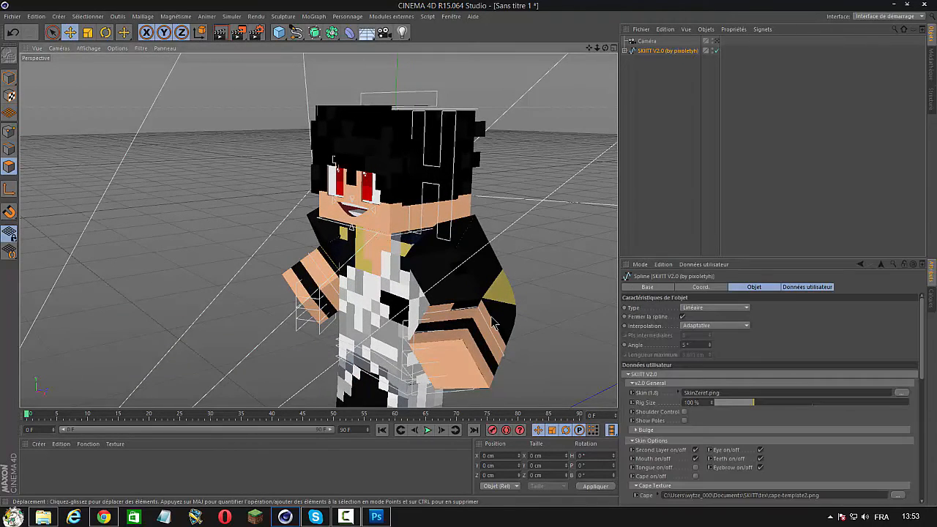
left_click(625, 52)
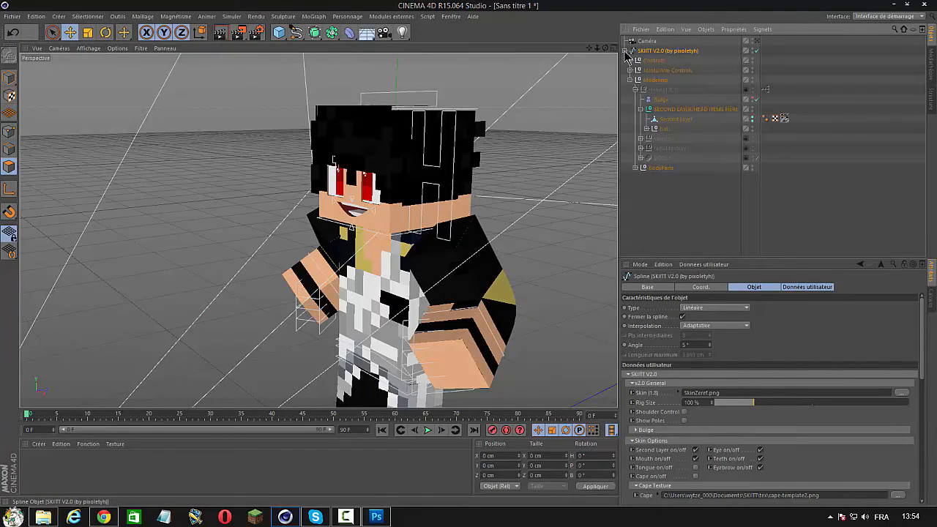
left_click(642, 109)
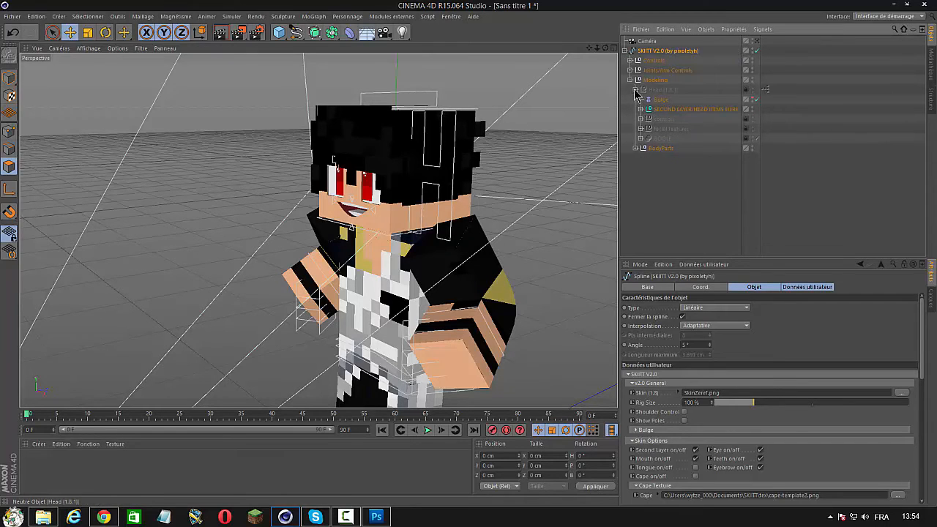
Step: Try to rotate the head's Bulge deformer
left_click(657, 100)
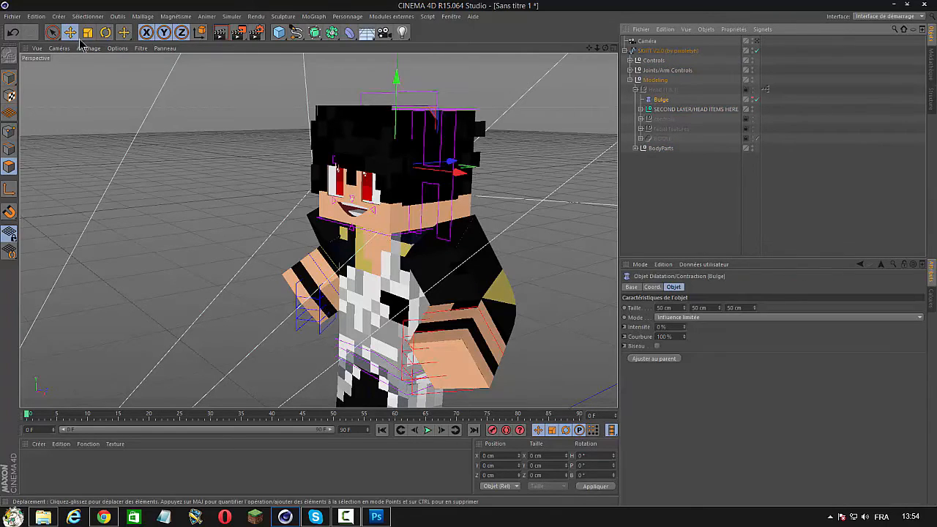
left_click(105, 32)
left_click_drag(388, 140, 337, 171)
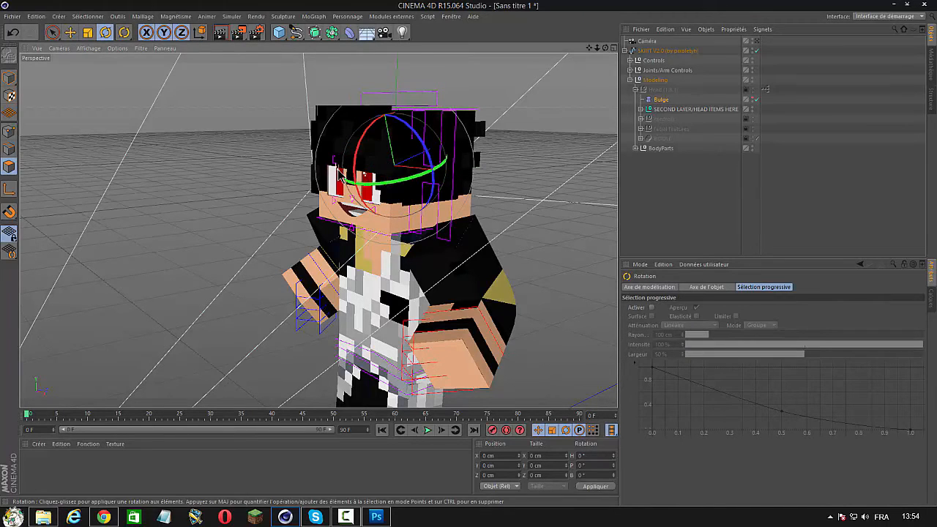
key("ctrl+z")
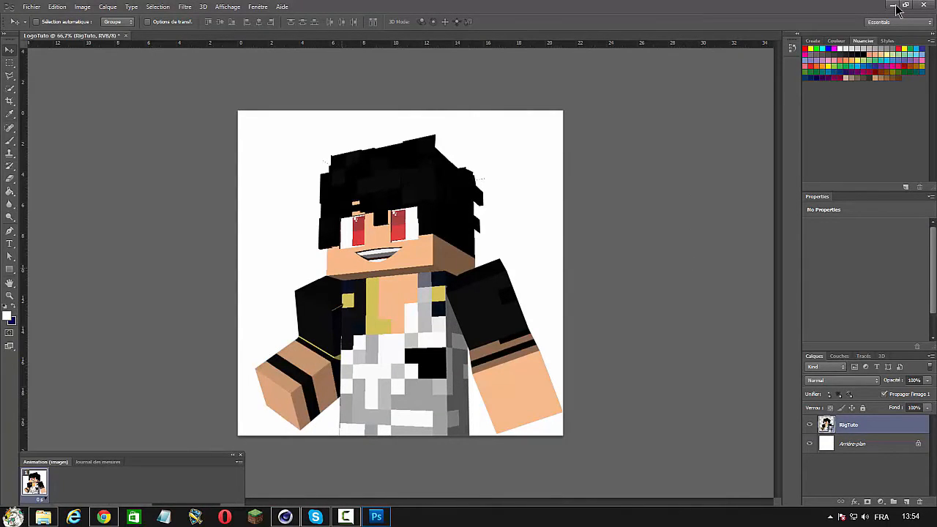
Step: Switch back to Photoshop, nudge the character slightly left and convert the locked background into a regular layer
left_click_drag(342, 301, 336, 301)
left_click(852, 444)
key("ctrl+shift+n")
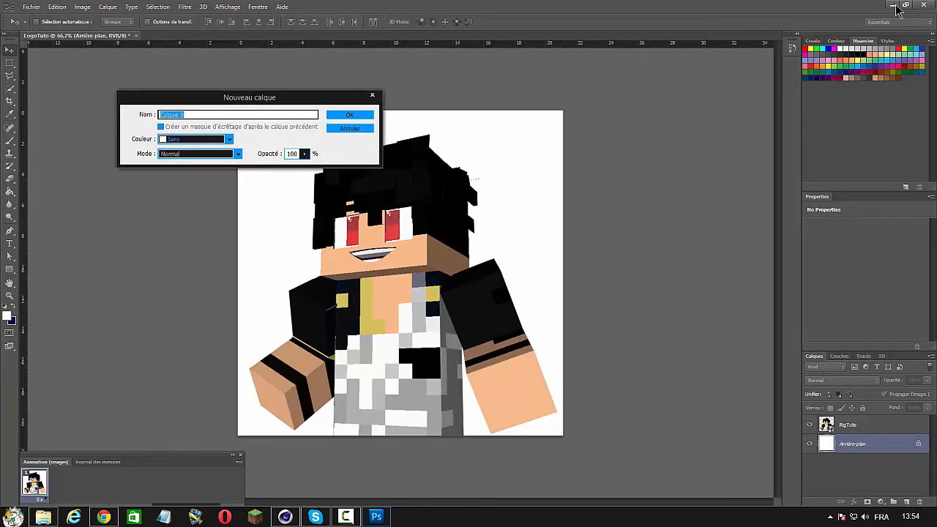
key("Return")
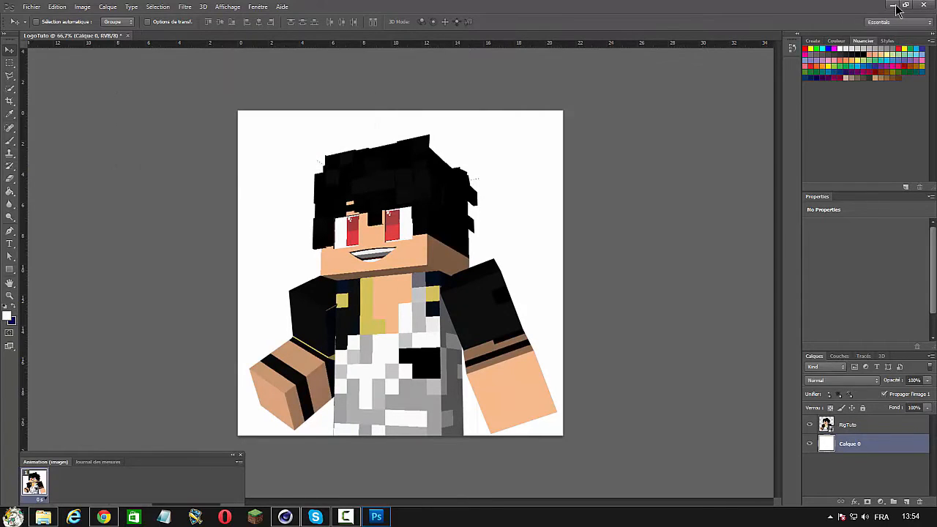
Step: Apply a near-black preset layer style with gradient overlay, inner glow and stroke to the white background layer Calque 0
double_click(885, 444)
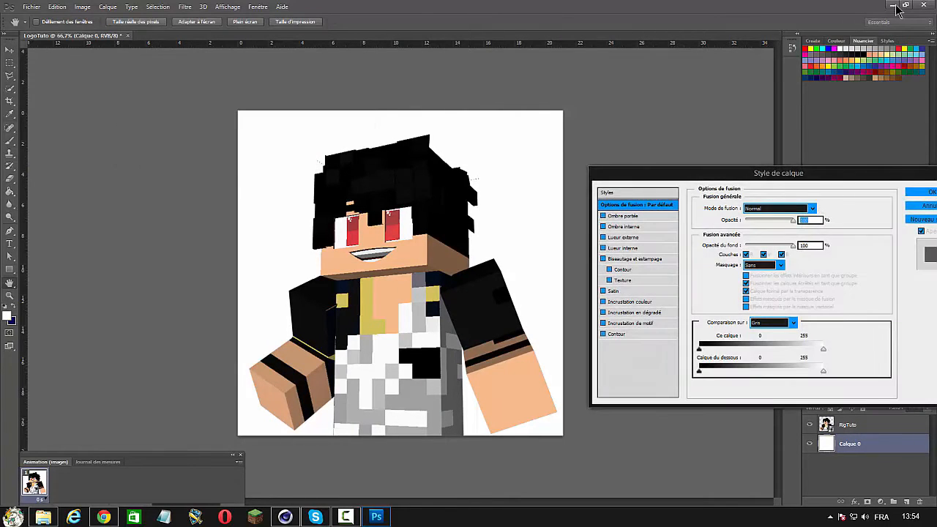
left_click_drag(779, 174, 477, 151)
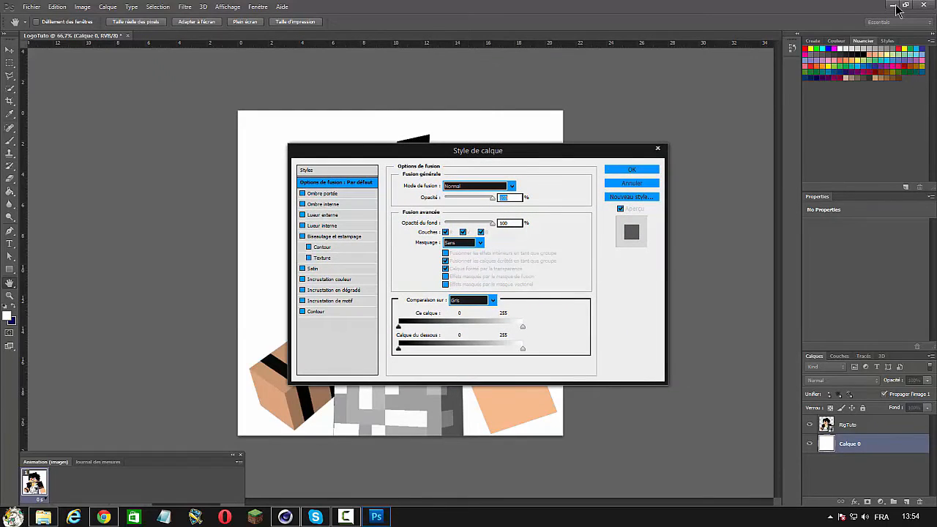
left_click(336, 170)
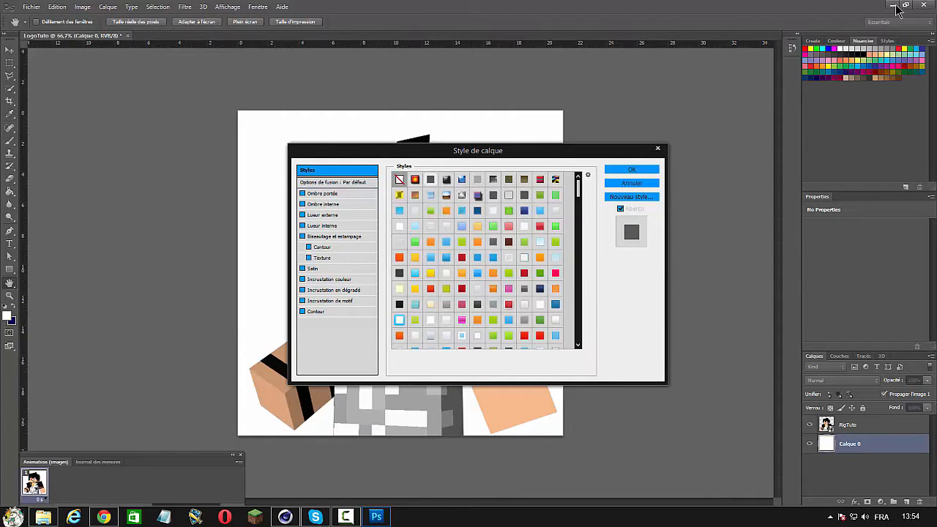
left_click_drag(578, 188, 578, 233)
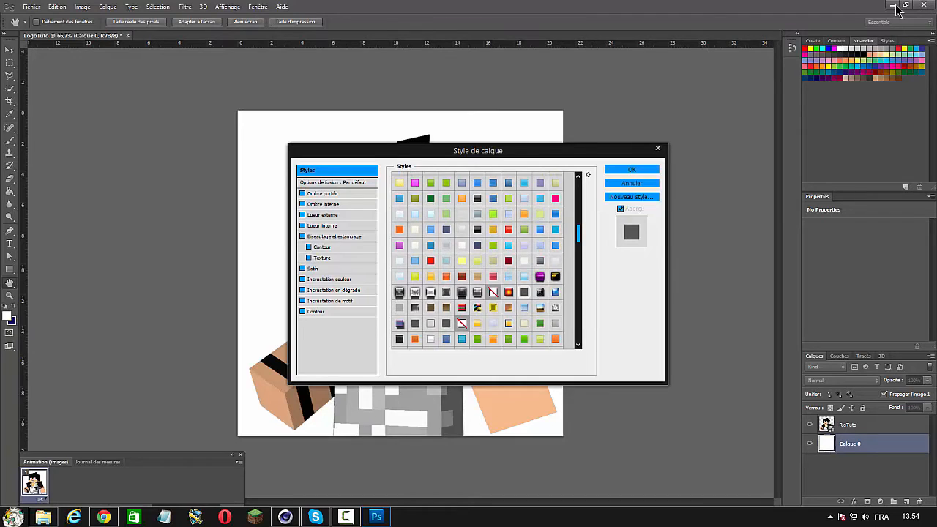
left_click_drag(578, 234, 578, 249)
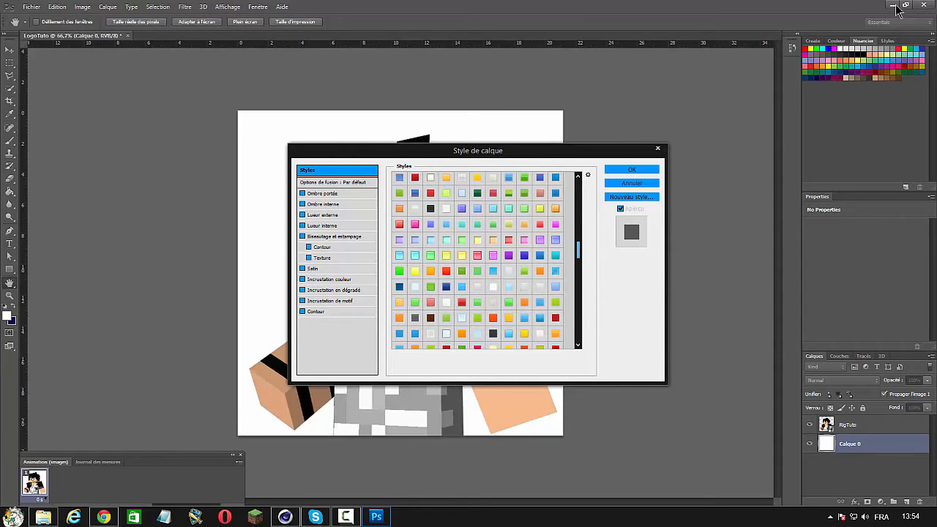
left_click(524, 209)
left_click_drag(477, 151, 641, 153)
left_click_drag(742, 252, 742, 266)
left_click(656, 214)
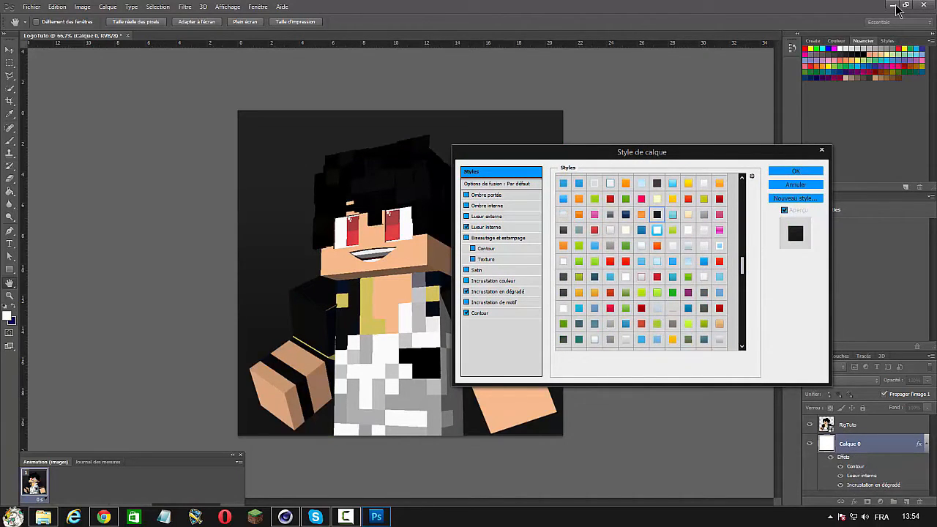
Step: Try a glossy black-and-white preset style on the background layer and return to the near-black gradient preset
left_click_drag(742, 265, 742, 279)
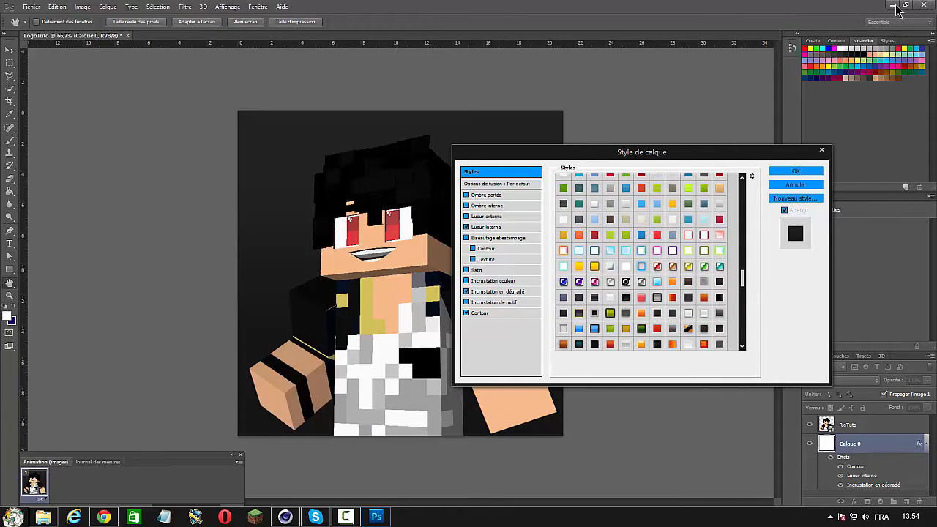
left_click(625, 281)
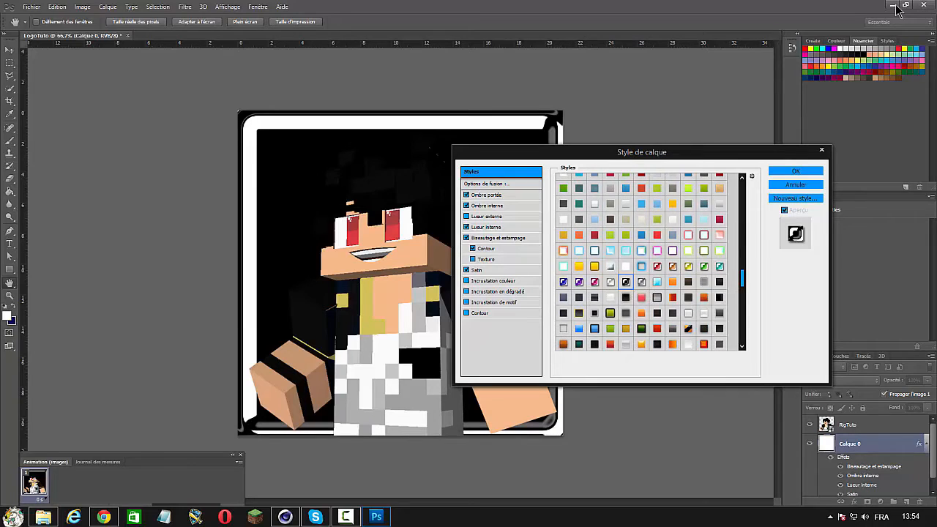
left_click_drag(742, 278, 742, 265)
left_click(657, 214)
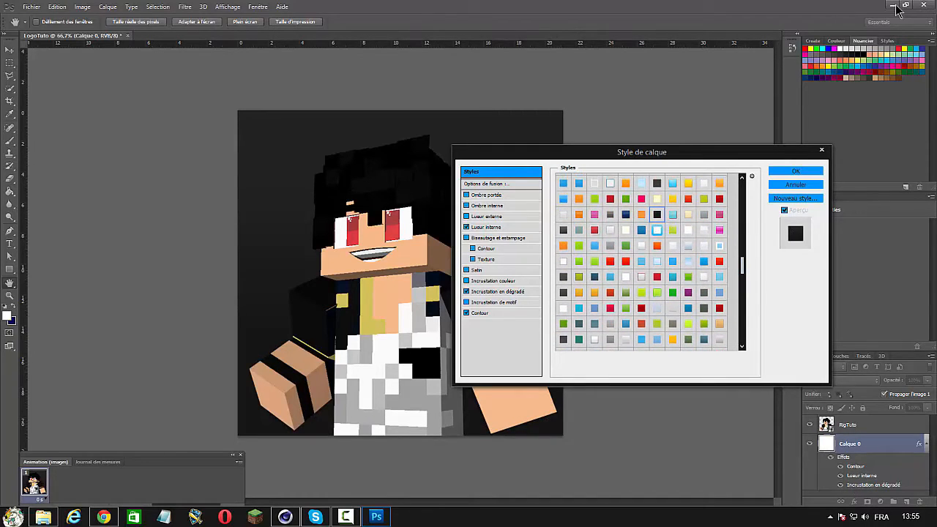
Step: Enlarge the background layer's inside stroke into a wide black frame and apply the layer style
left_click(481, 312)
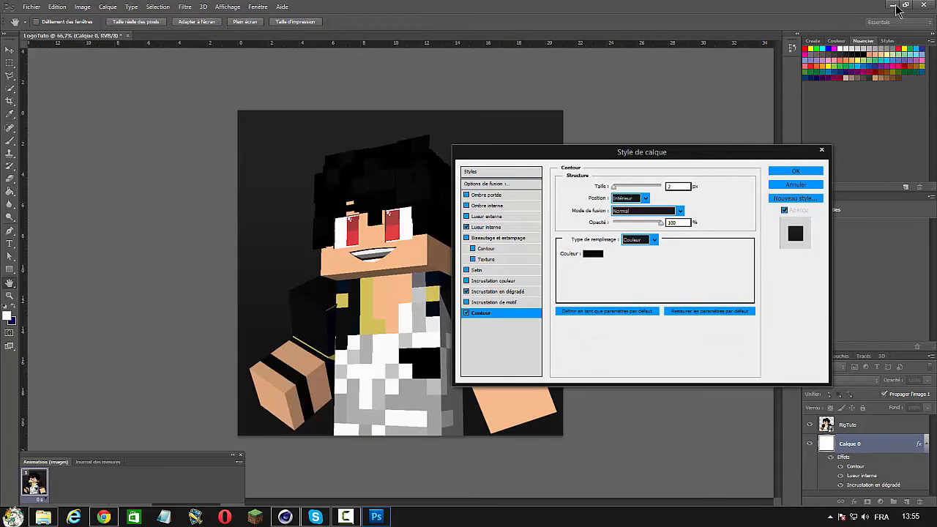
left_click_drag(613, 187, 621, 187)
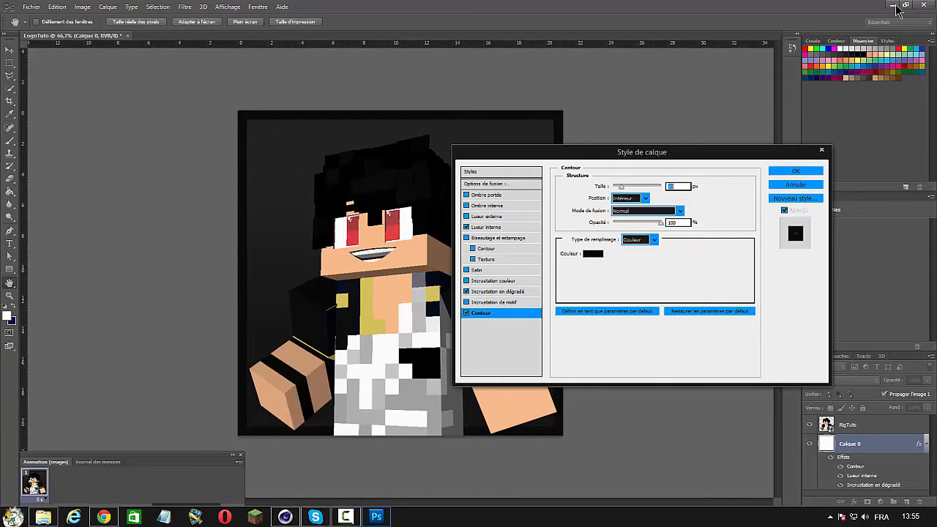
key("Return")
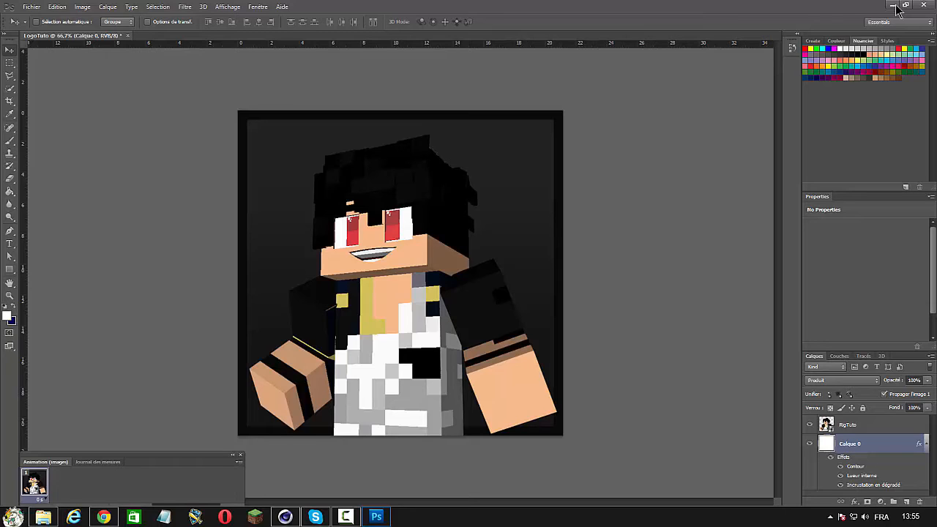
Step: Try placing the RigTuto layer beneath Calque 0, undo the reordering and collapse the background's effects list
left_click_drag(848, 425, 849, 489)
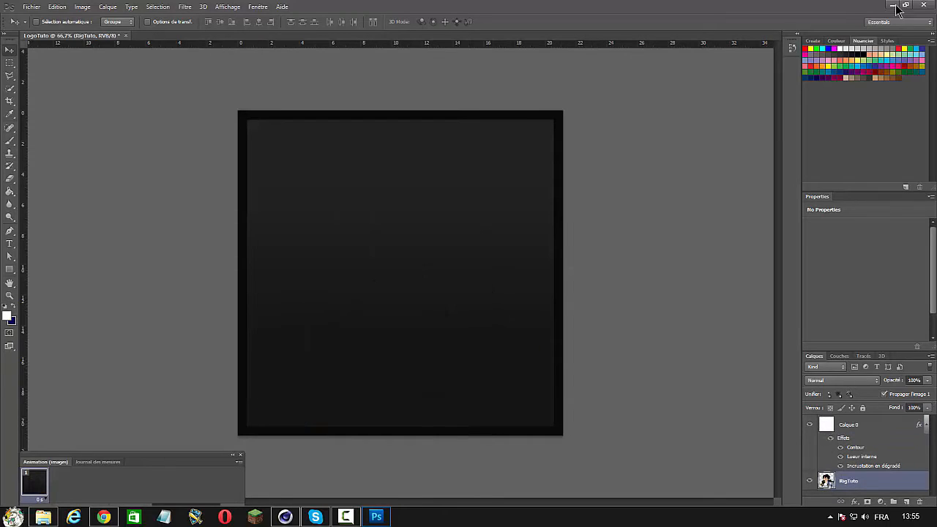
key("ctrl+z")
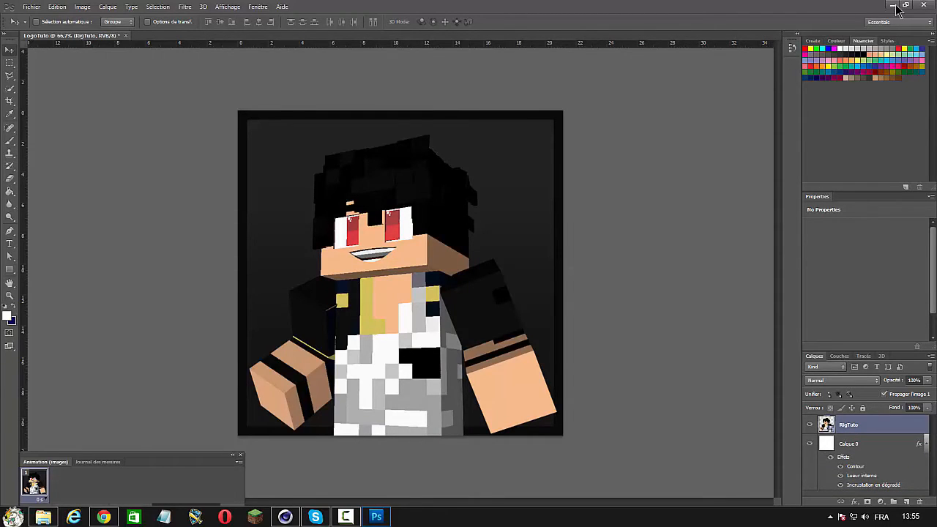
key("ctrl+alt+z")
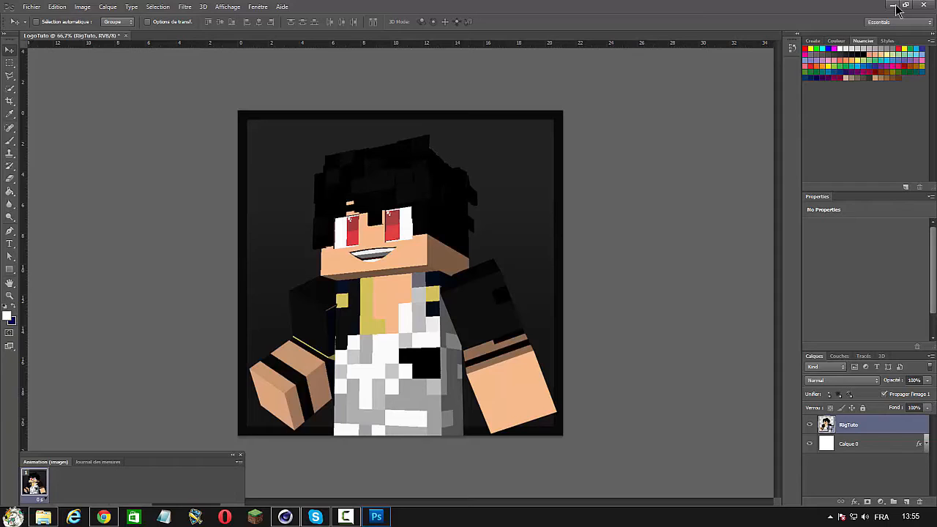
Step: Duplicate the RigTuto layer and apply the Aérographe filter to the copy with length 12, radius 7 and direction Diagonale à droite
key("ctrl+j")
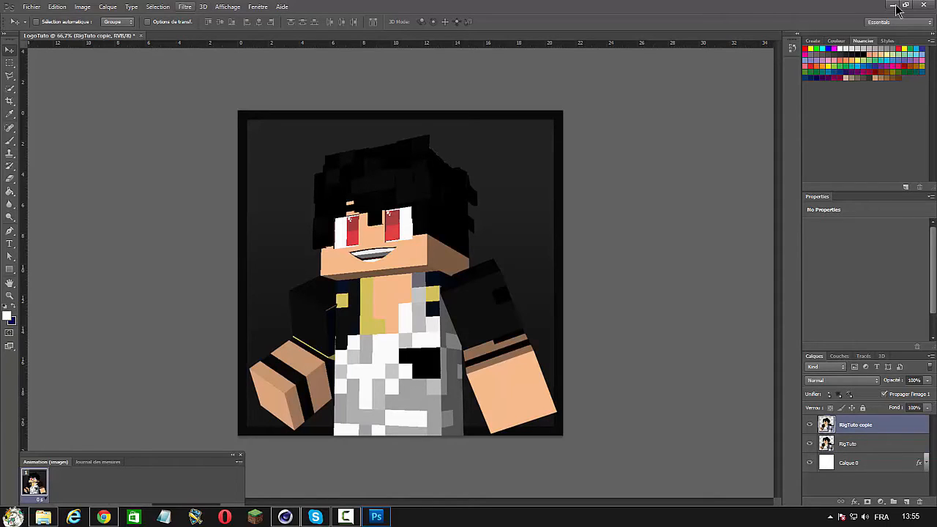
left_click(184, 7)
key("Escape")
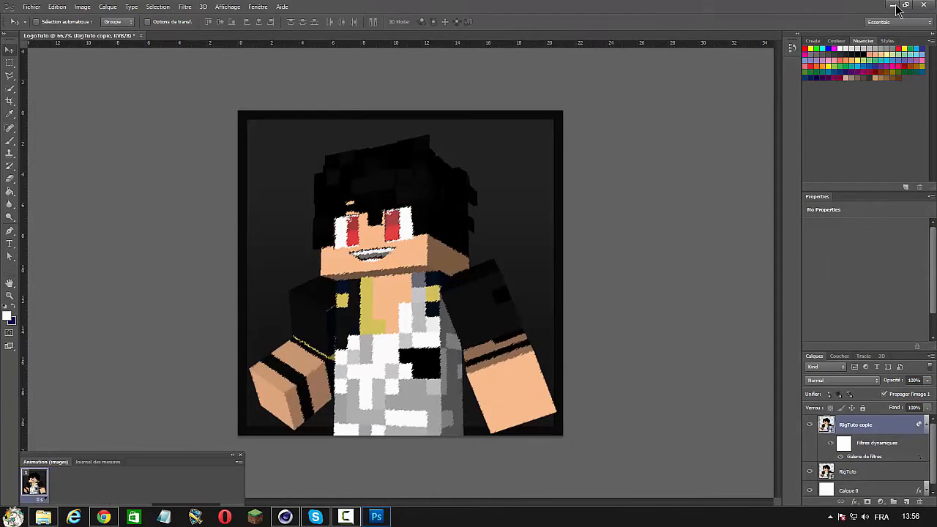
Step: Rasterize the RigTuto copie layer and erase its filtered pixels over the character's hair and face
left_click(9, 178)
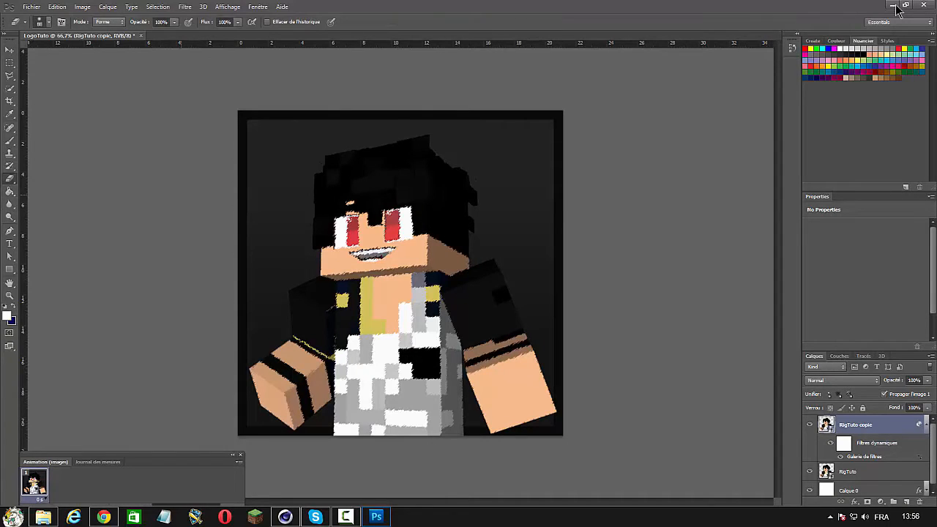
left_click(366, 191)
left_click(404, 175)
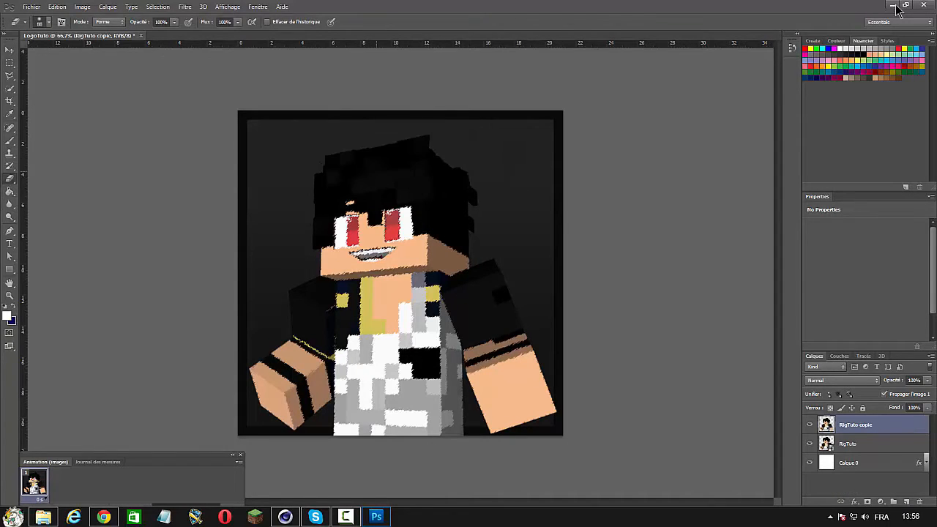
mouse_move(329, 219)
left_mouse_down()
mouse_move(411, 229)
mouse_move(347, 245)
mouse_move(384, 259)
mouse_move(453, 252)
left_mouse_up()
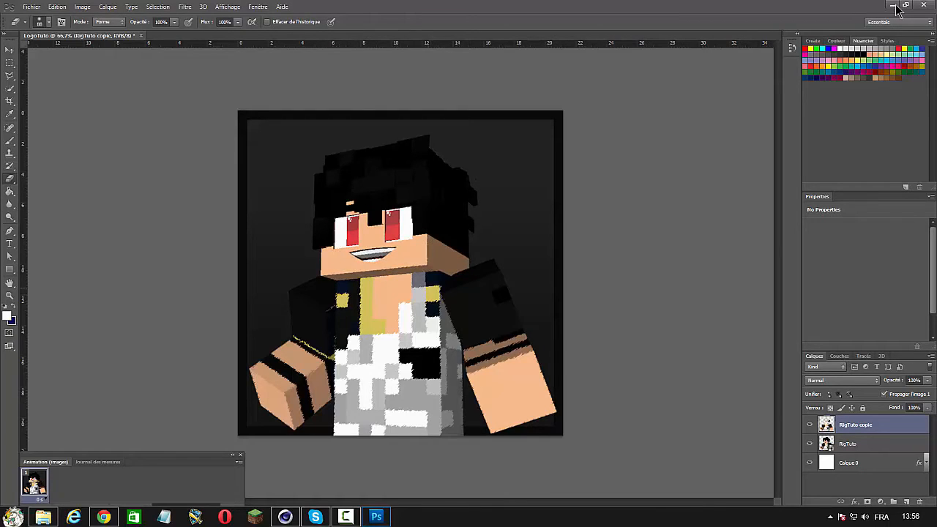
Step: Erase the filtered pixels of RigTuto copie over the inner torso and the bent arm with its wristband
mouse_move(348, 287)
left_mouse_down()
mouse_move(354, 319)
mouse_move(340, 355)
mouse_move(438, 351)
left_mouse_up()
left_click_drag(439, 300, 450, 347)
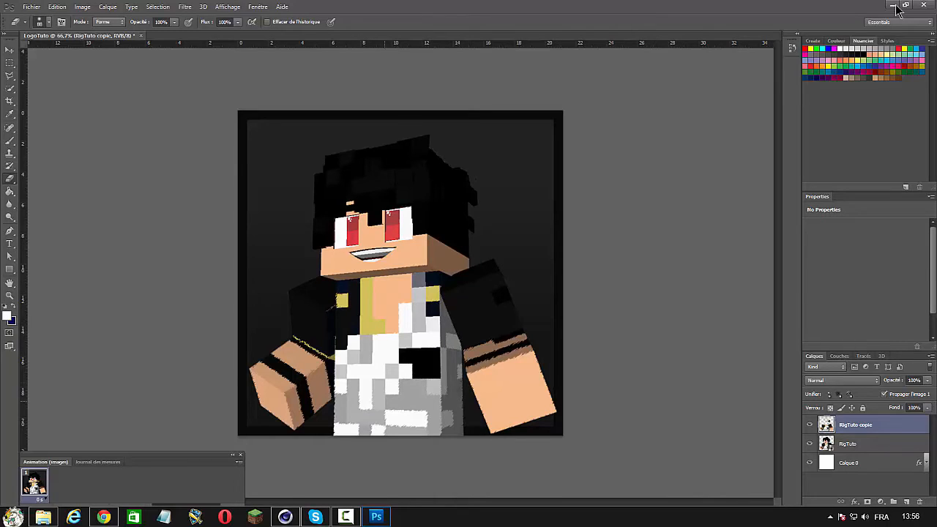
left_click_drag(384, 403, 385, 421)
left_click_drag(328, 356, 297, 339)
left_click_drag(276, 369, 293, 383)
Step: Duplicate the original RigTuto layer again and open the Filter Gallery on the new copy
key("alt+bracketleft")
key("ctrl+j")
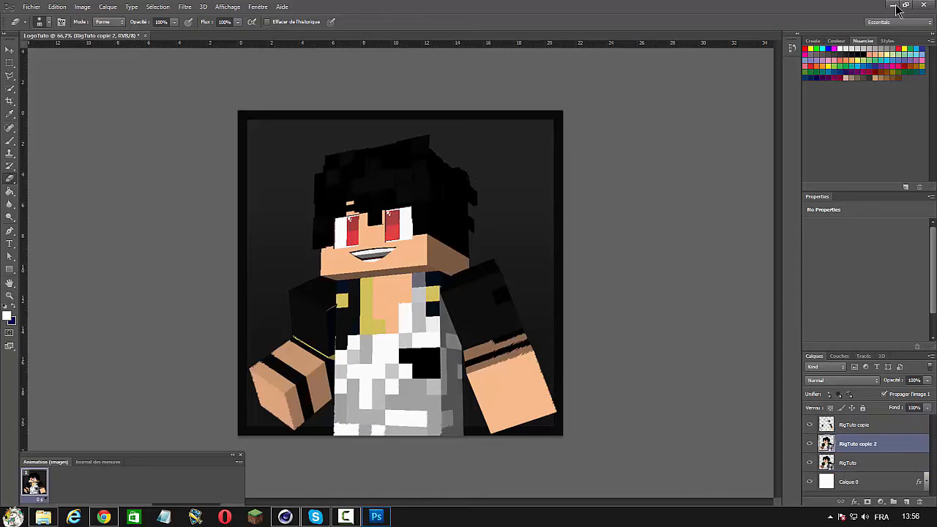
key("alt+t")
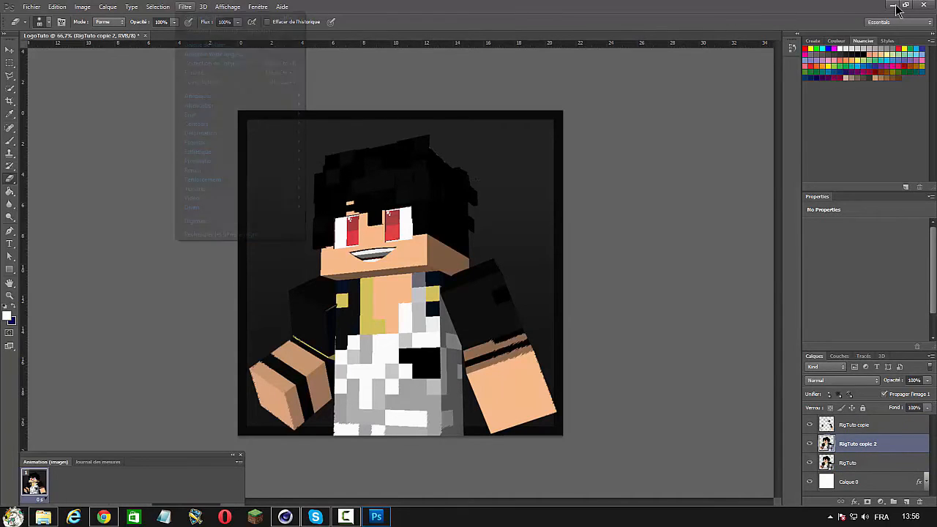
key("Return")
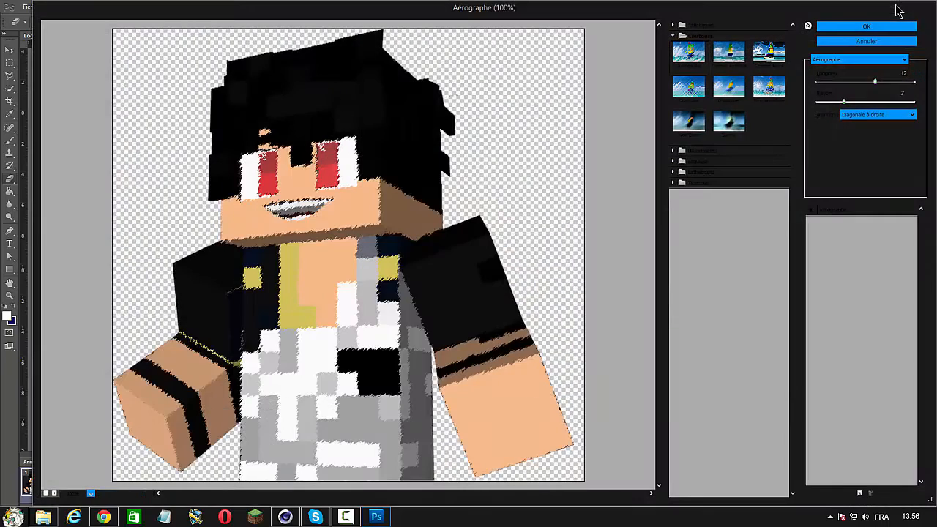
Step: Preview the Croisillons, Couteau à palette and Aquarelle filters on the character
key("Down")
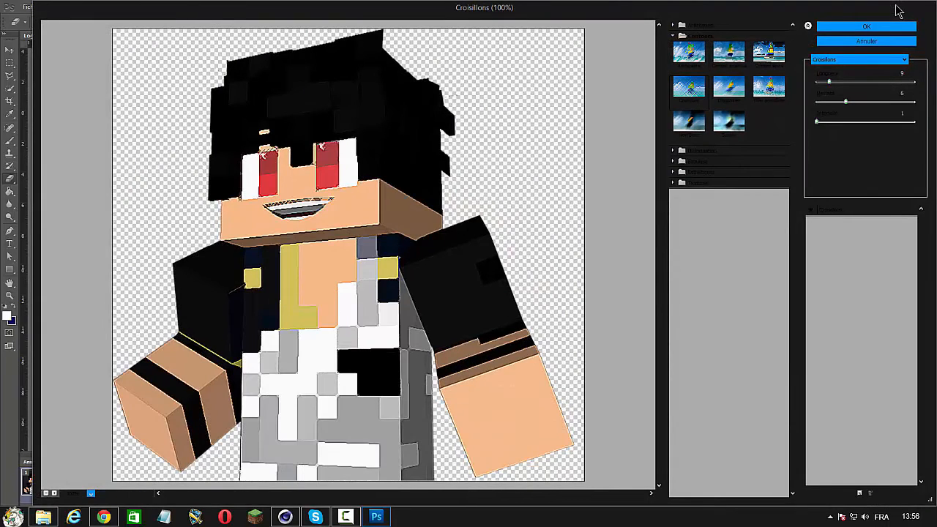
key("Left")
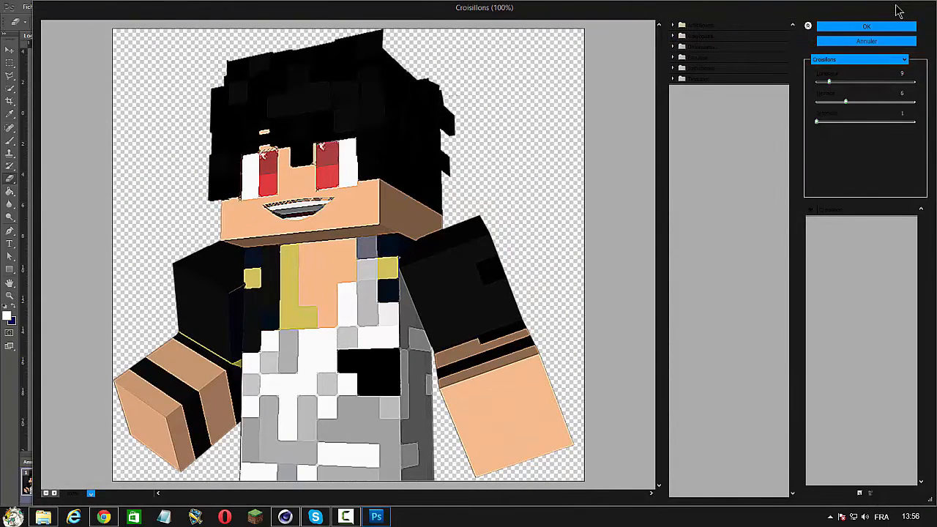
key("Right")
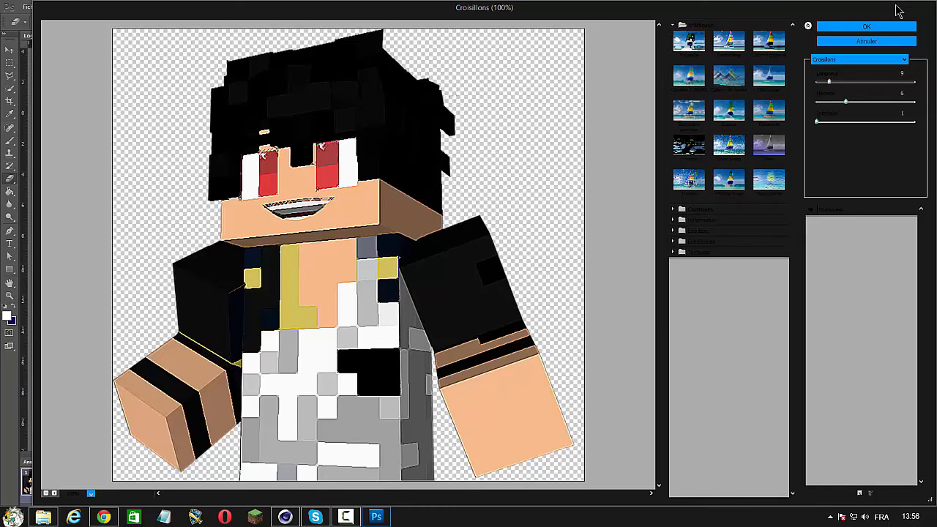
key("Up")
key("Up")
key("Up")
key("Up")
key("Up")
key("Up")
key("Up")
key("Up")
key("Up")
key("Up")
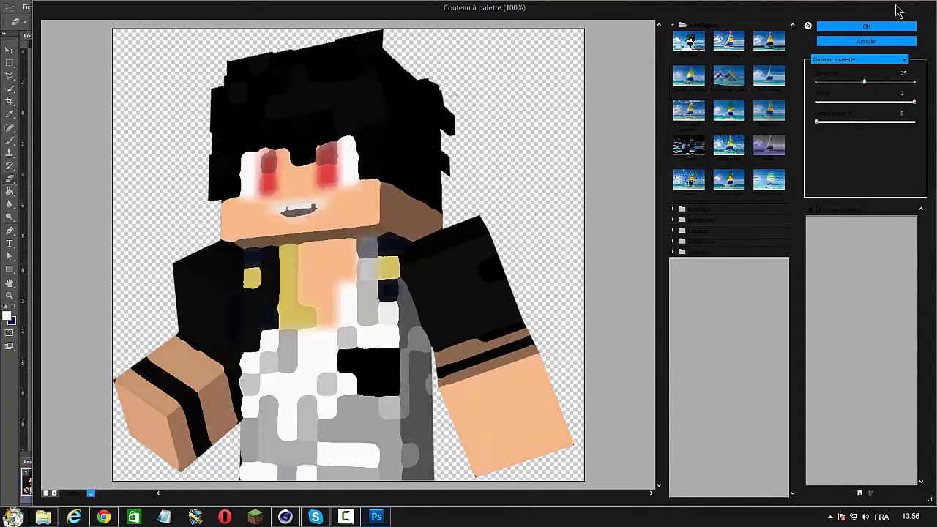
key("Up")
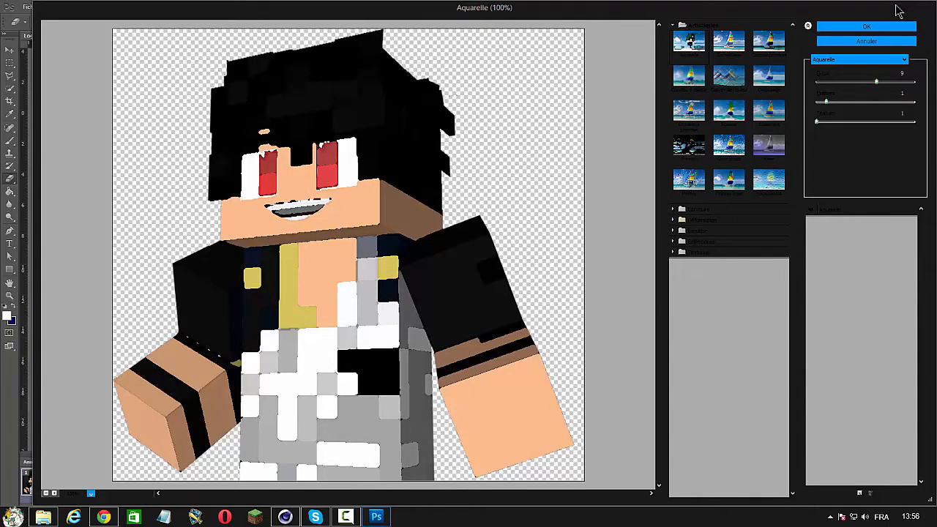
Step: Apply the Contour lumineux filter to RigTuto copie 2 with width 2, brightness 6 and smoothness 5
key("Down")
key("Right")
key("Left")
key("Down")
key("Right")
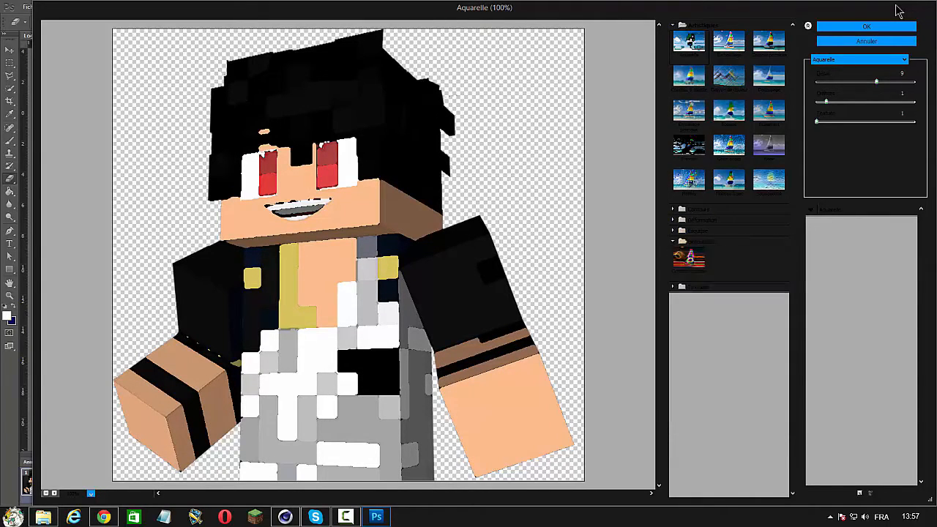
key("Down")
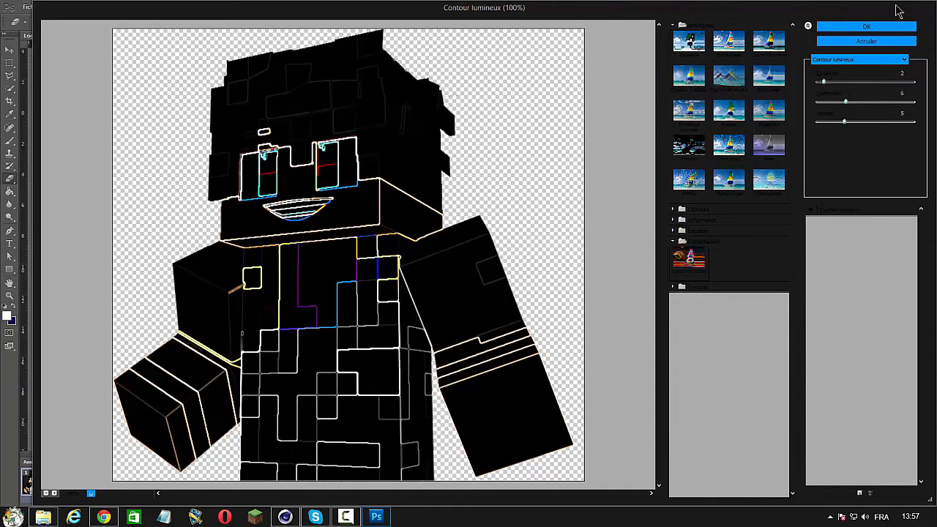
key("Return")
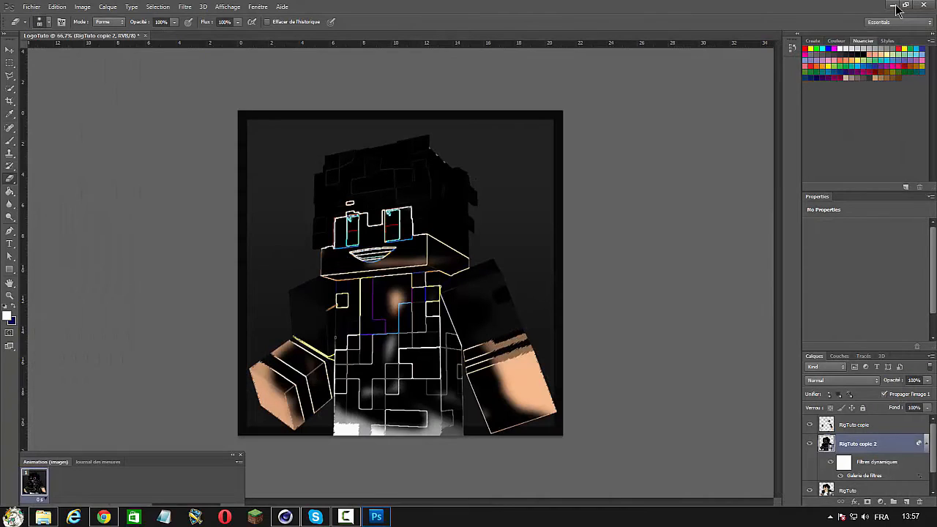
Step: Move the RigTuto copie 2 layer above RigTuto copie and lower its opacity to 23%
left_click_drag(870, 444, 870, 420)
left_click(928, 381)
left_click_drag(927, 390, 888, 391)
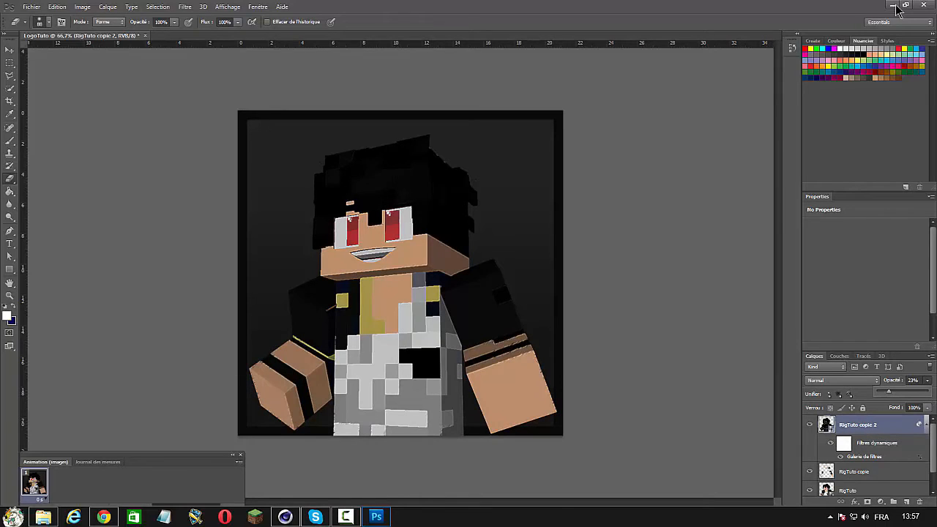
Step: Rasterize the RigTuto copie 2 smart object using the Eraser tool on the character's face
left_click(9, 179)
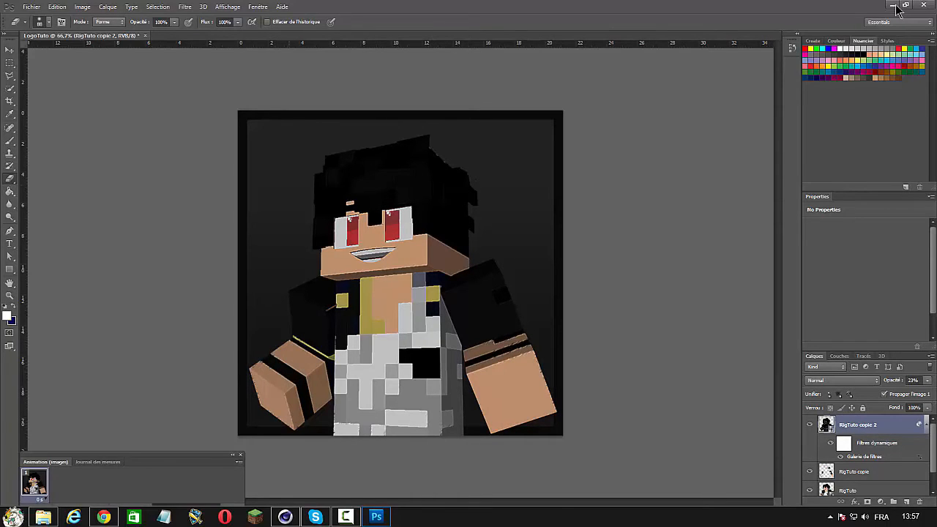
left_click(365, 219)
key("Return")
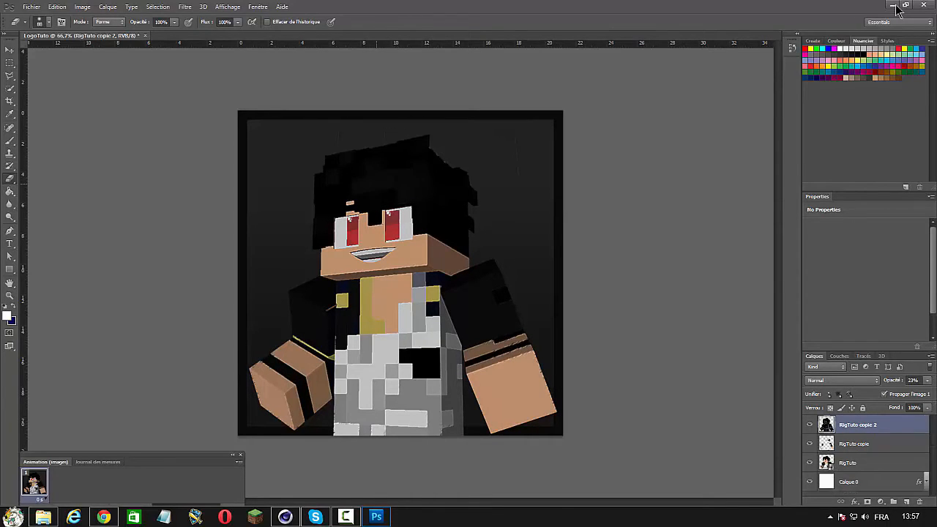
Step: Erase the RigTuto copie 2 overlay from the character's face and neck area
mouse_move(351, 207)
left_mouse_down()
mouse_move(351, 264)
mouse_move(442, 256)
mouse_move(415, 253)
left_mouse_up()
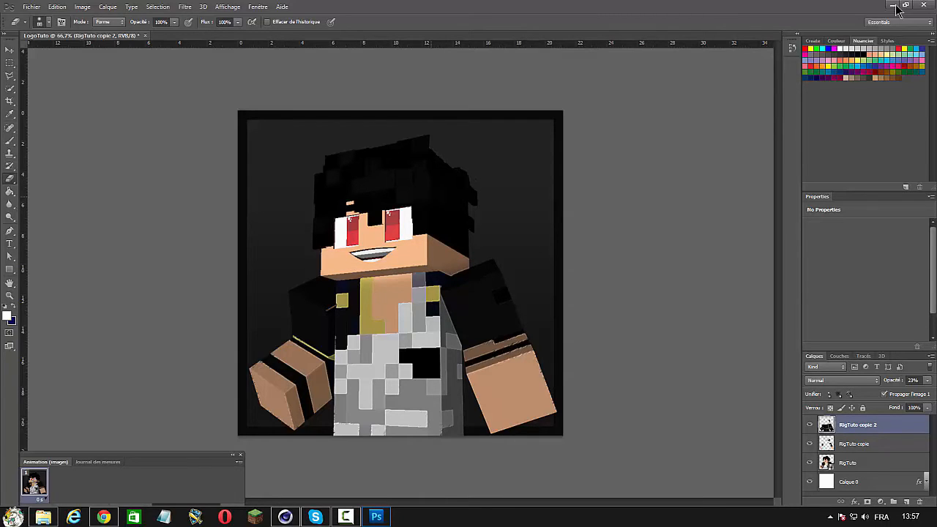
left_click(32, 7)
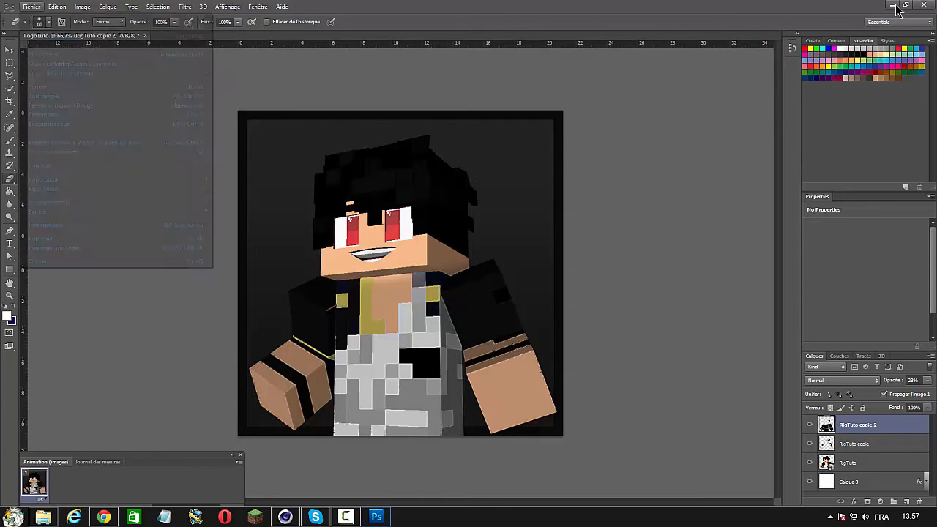
left_click(32, 7)
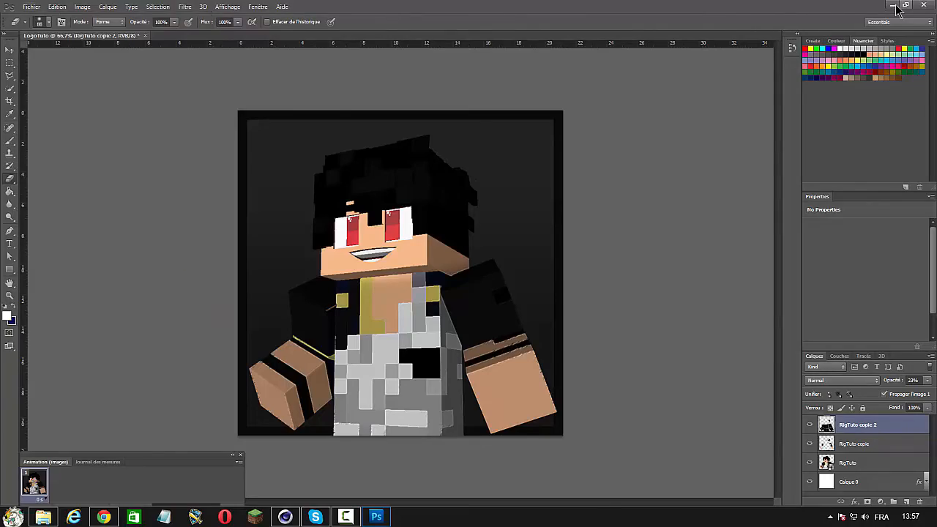
Step: View the example Logo.png from the Images folder inside Dossiers+.psd, close it and return to Photoshop
left_click(894, 6)
double_click(16, 69)
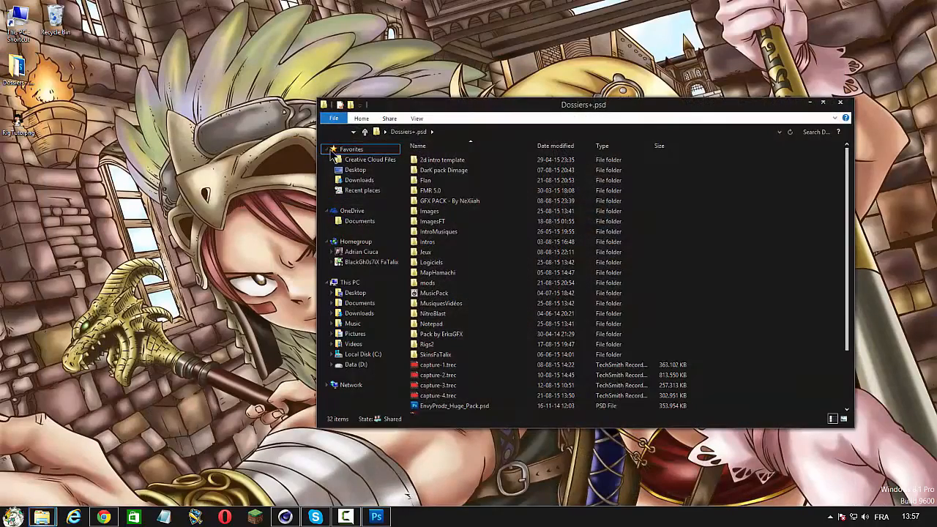
left_click(456, 213)
double_click(458, 214)
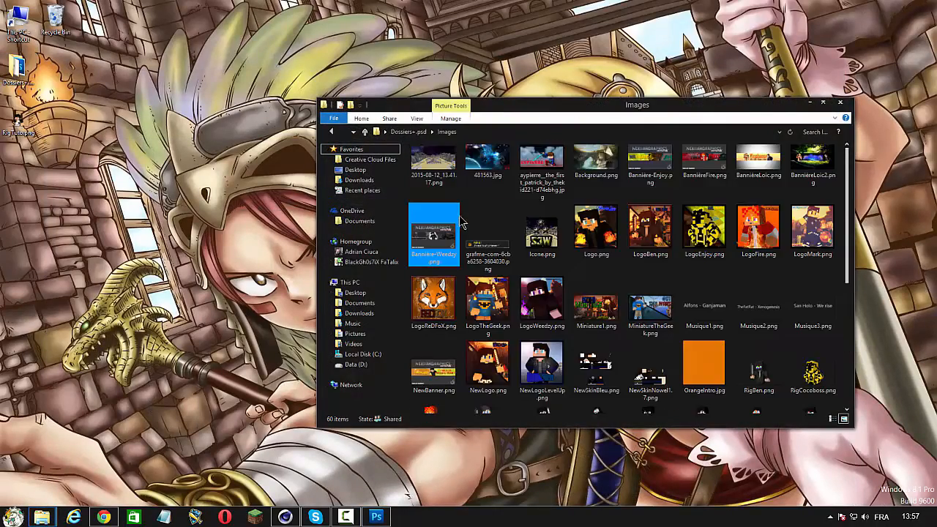
double_click(618, 231)
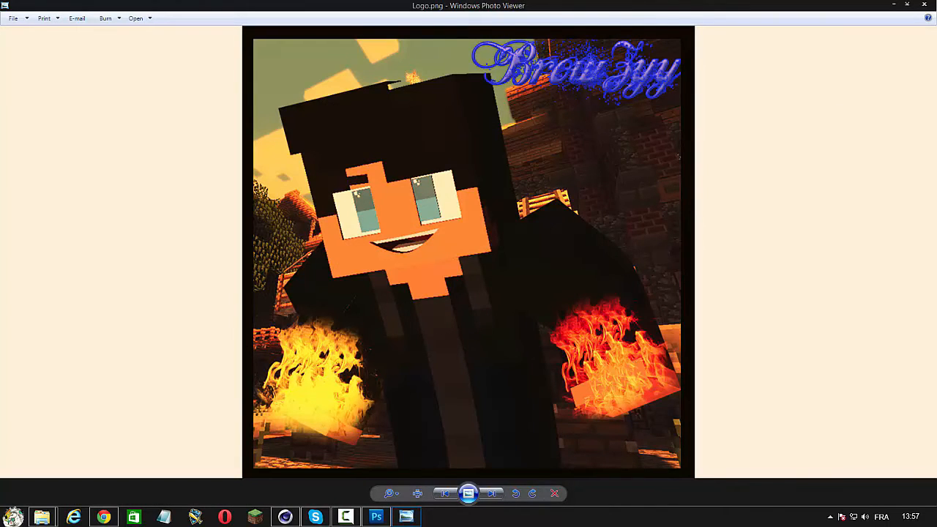
left_click(907, 5)
left_click(916, 12)
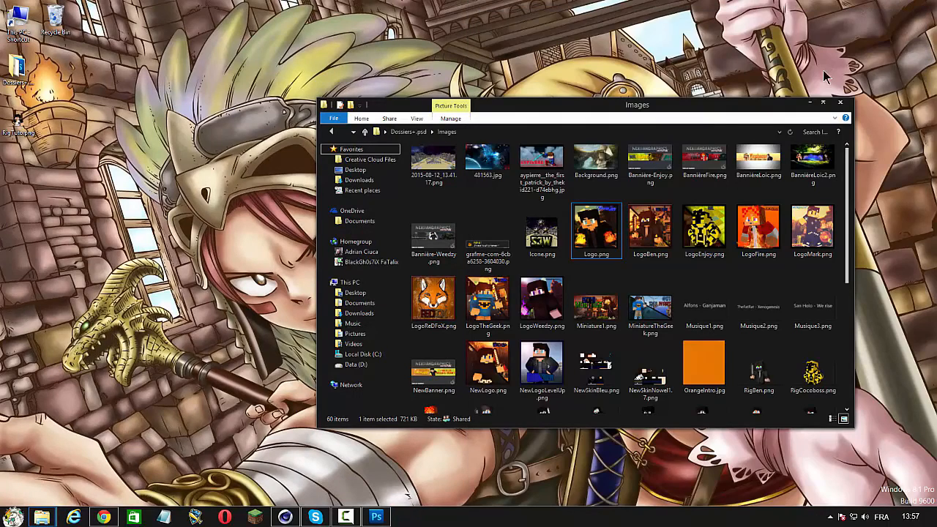
left_click(808, 102)
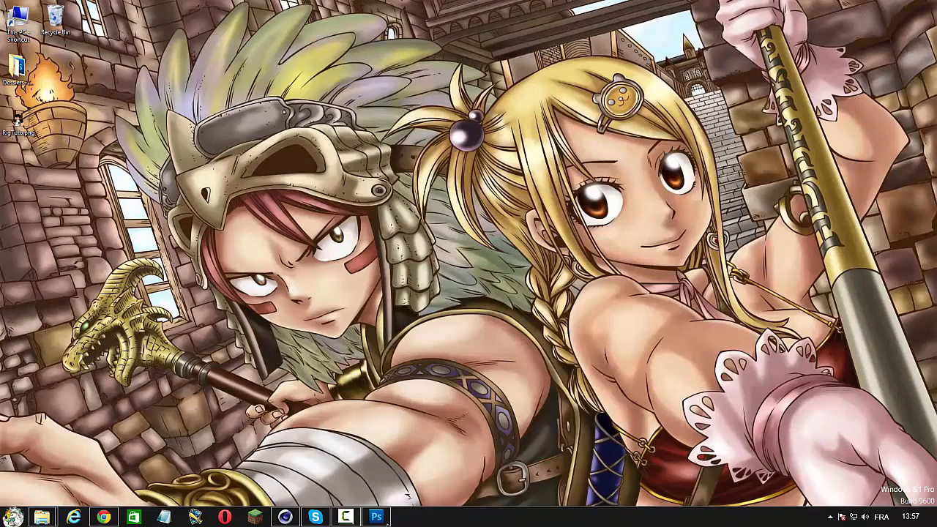
left_click(376, 516)
key("alt+f")
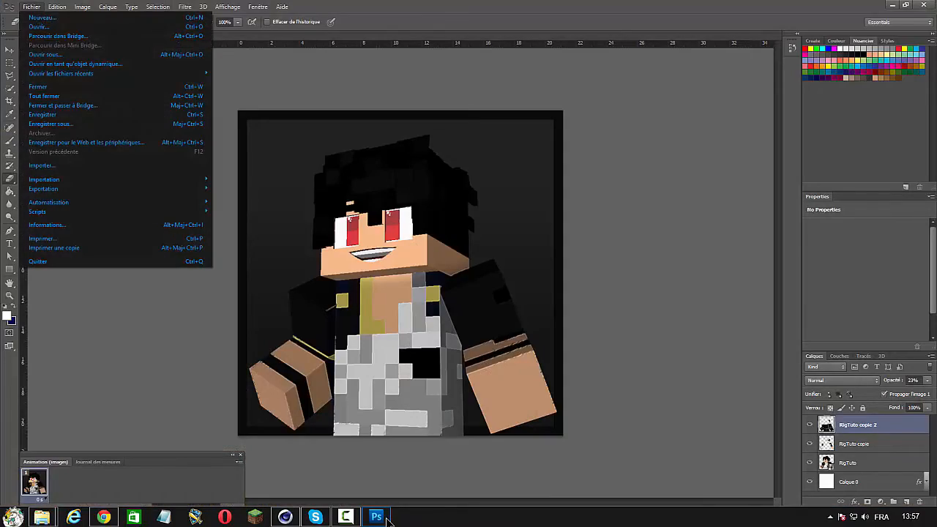
key("Down")
key("Up")
key("Return")
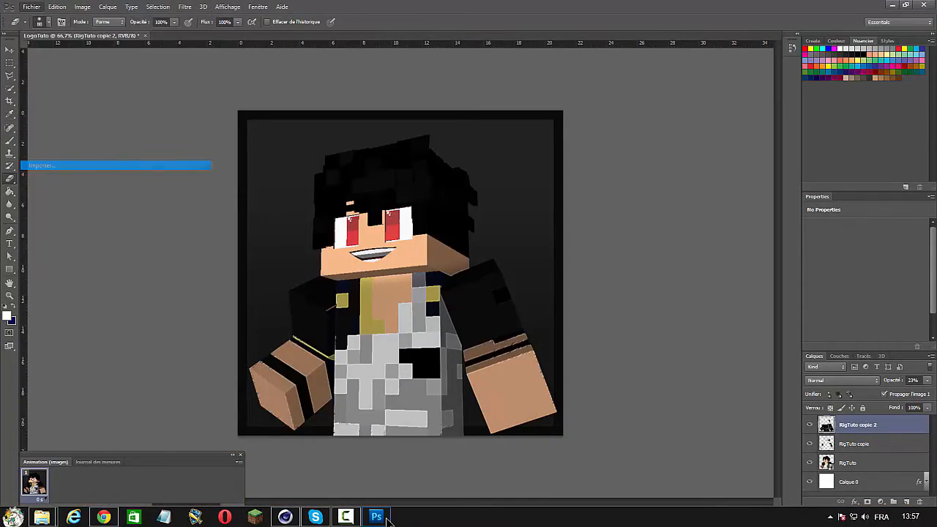
double_click(411, 140)
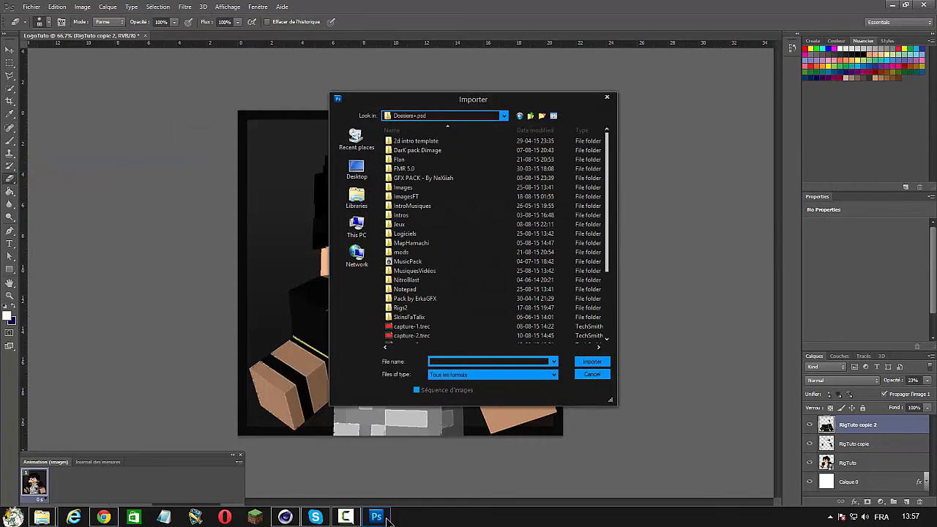
double_click(412, 150)
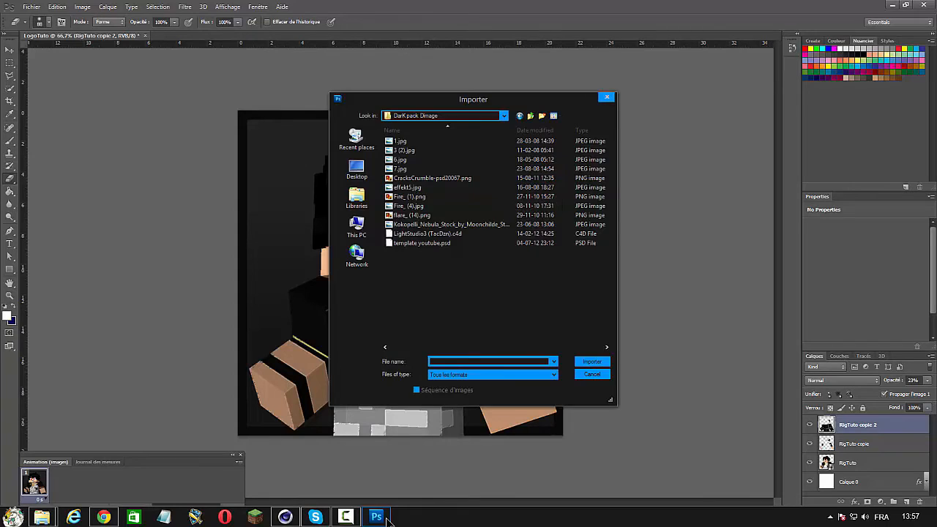
left_click(607, 97)
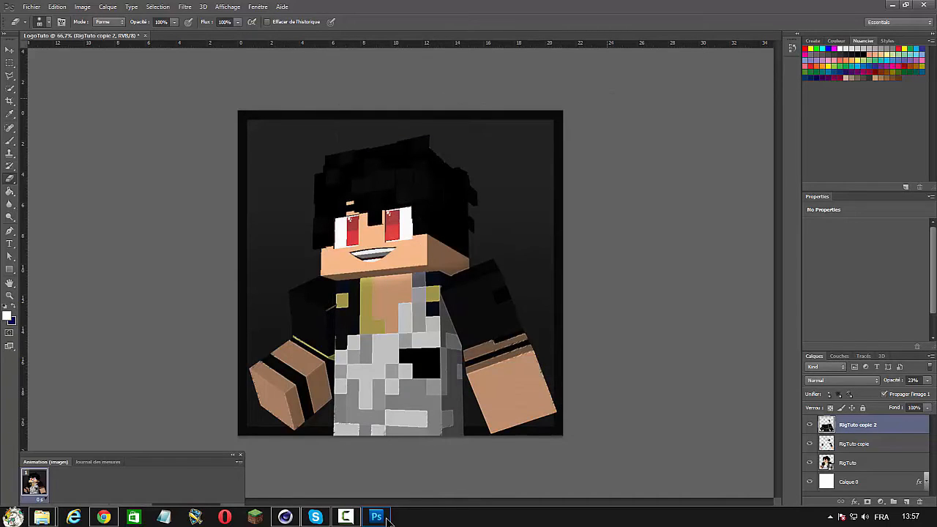
key("alt+f")
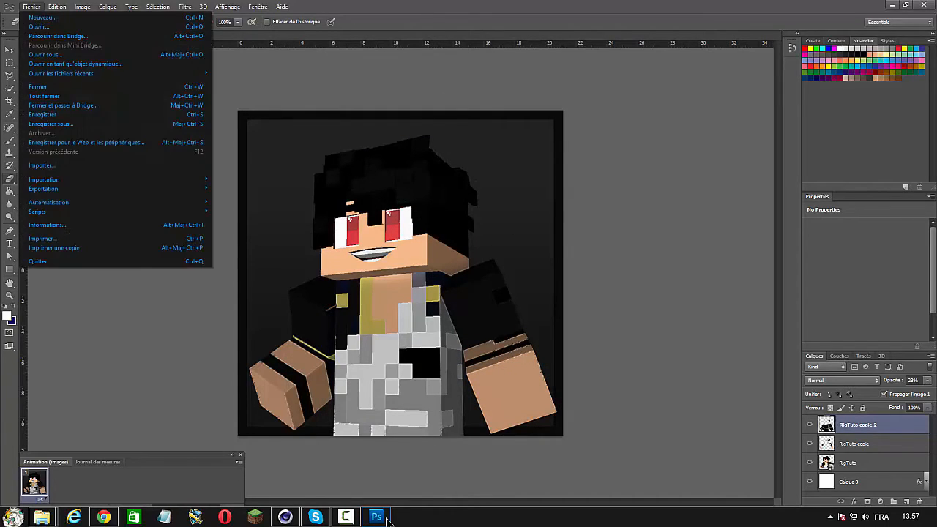
key("Return")
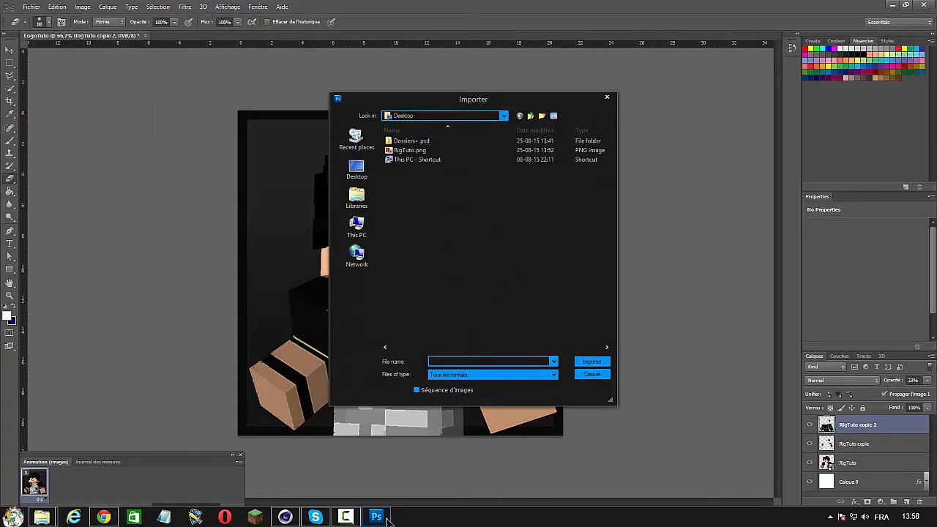
key("Escape")
Step: Open CookiePack.psd from the Downloads folder on the Data (D:) drive
key("alt+f")
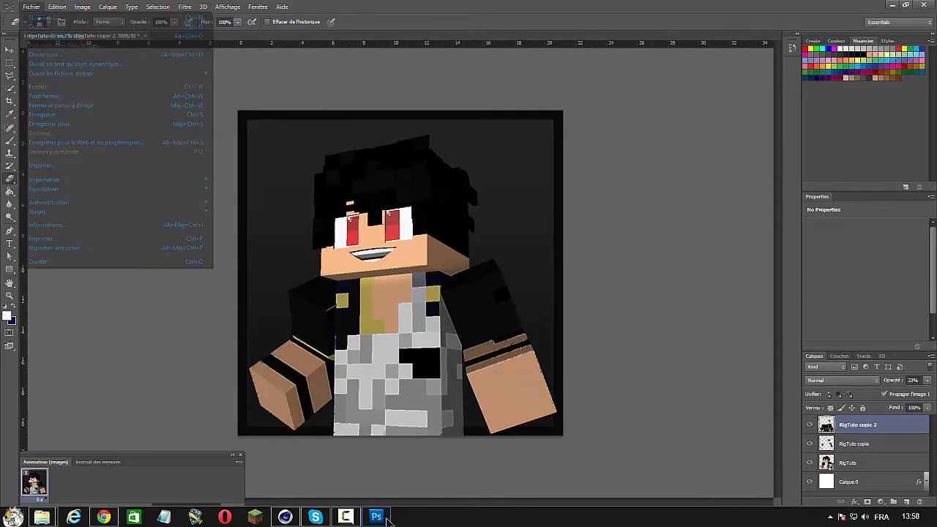
key("Return")
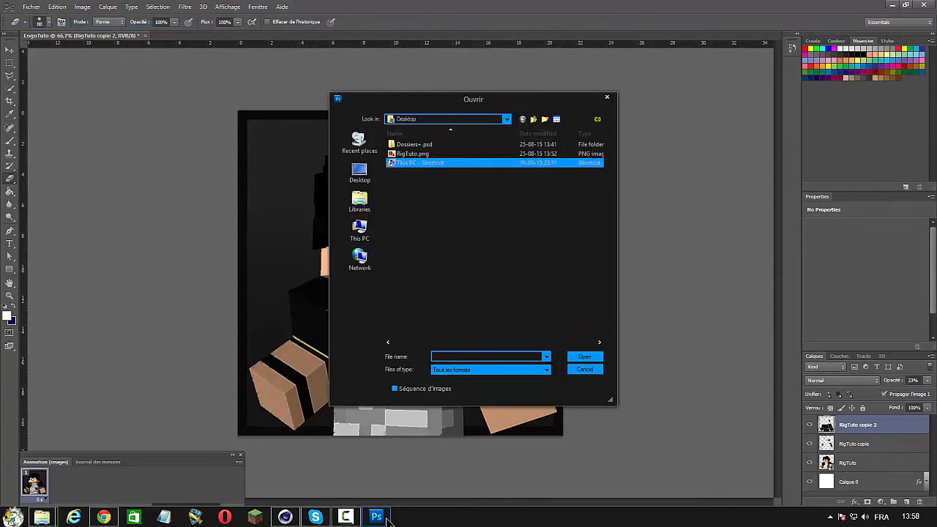
left_click(359, 231)
left_click_drag(599, 212, 600, 257)
double_click(440, 290)
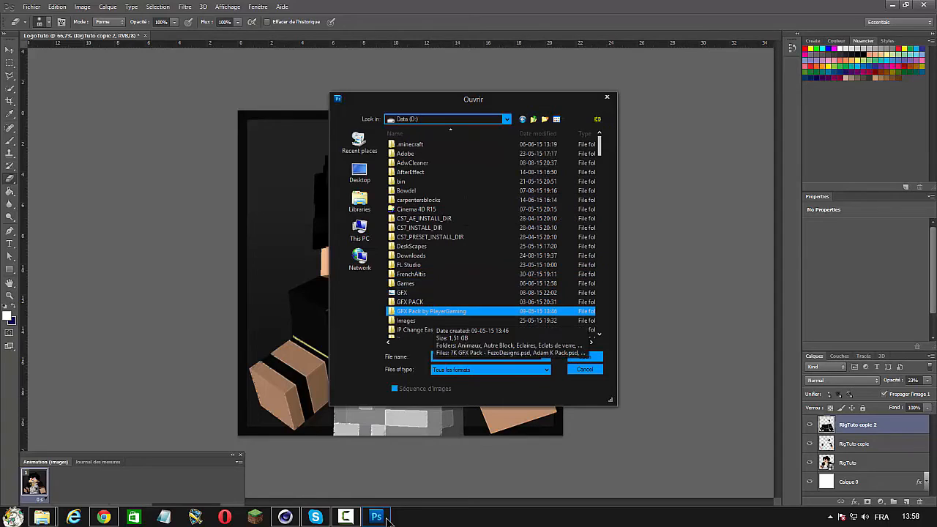
double_click(411, 255)
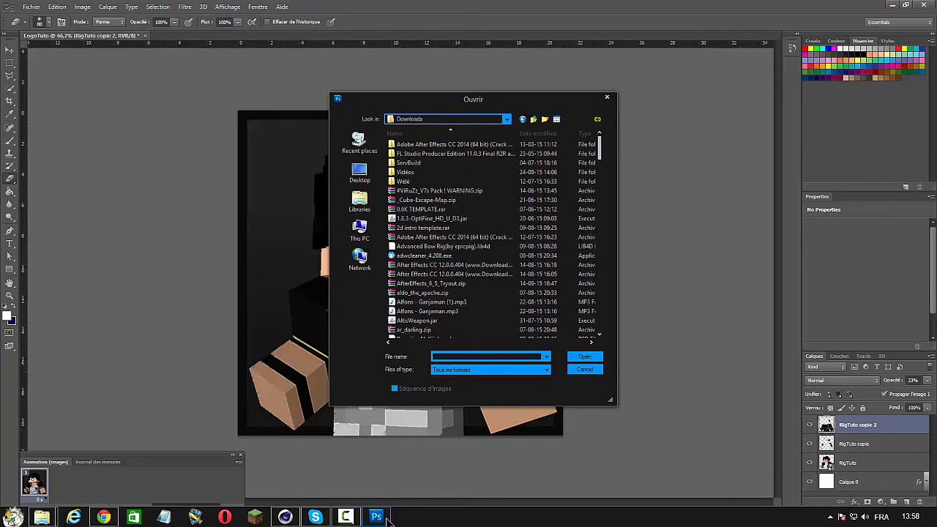
left_click(346, 517)
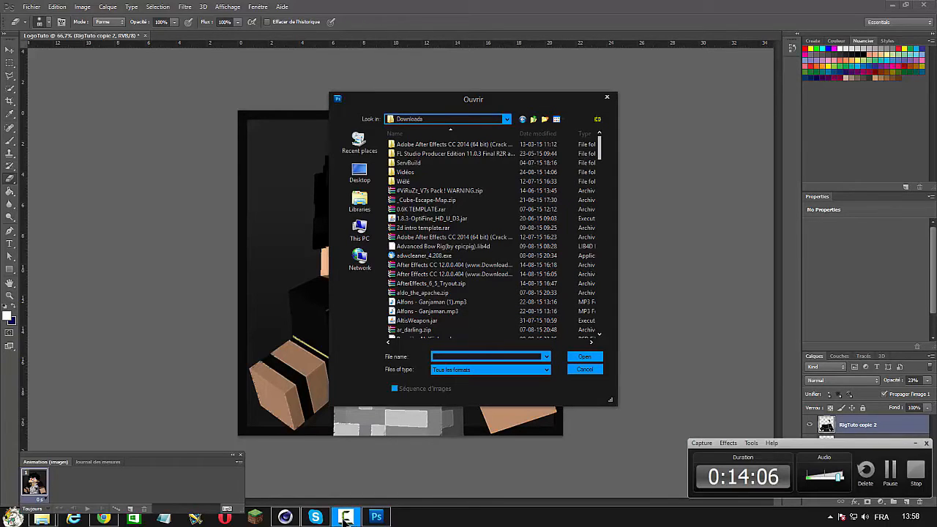
left_click(346, 517)
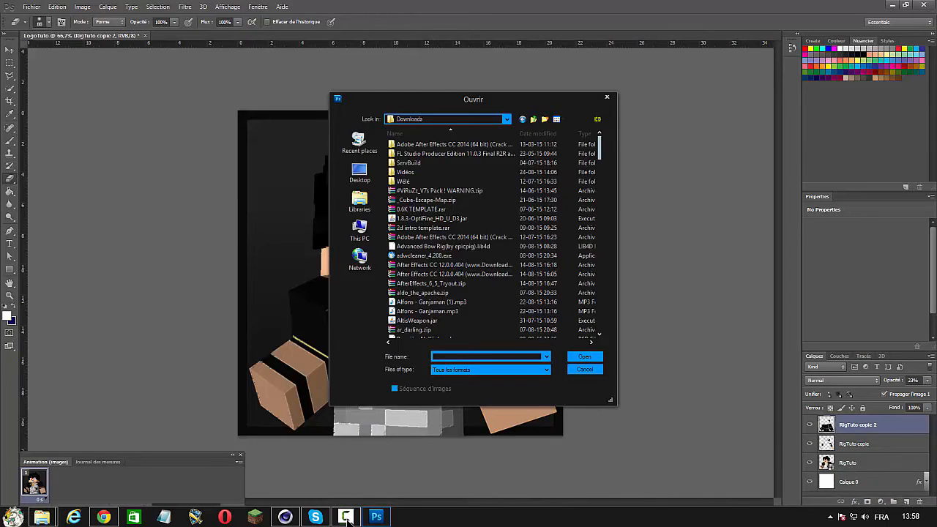
scroll(490, 234, "down", 5)
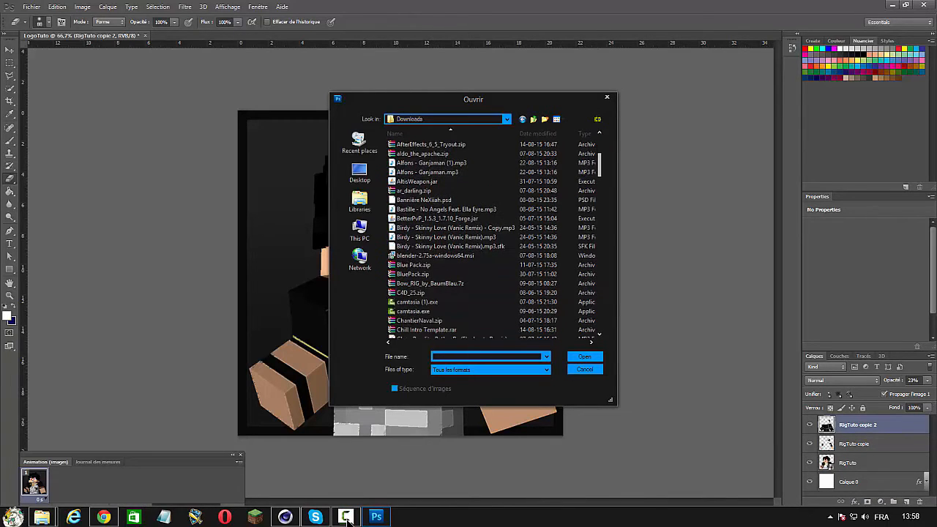
scroll(346, 518, "down", 4)
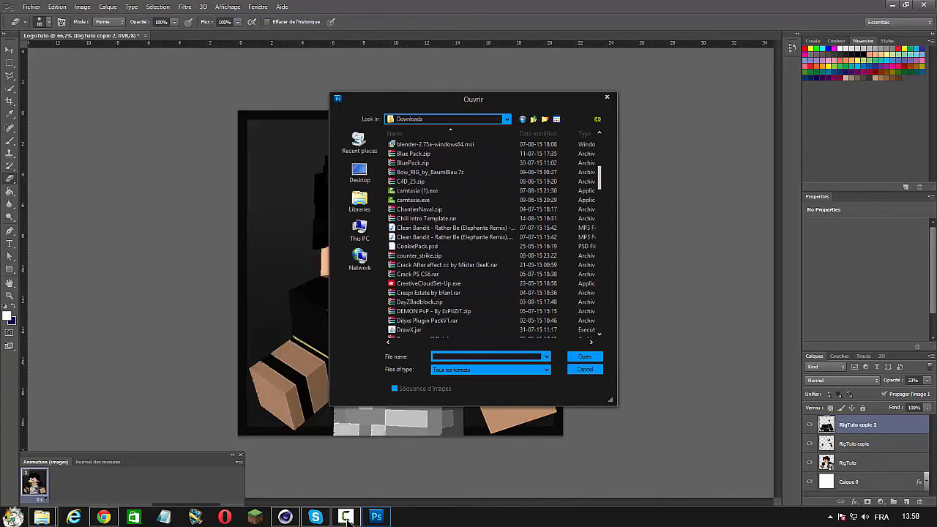
double_click(417, 245)
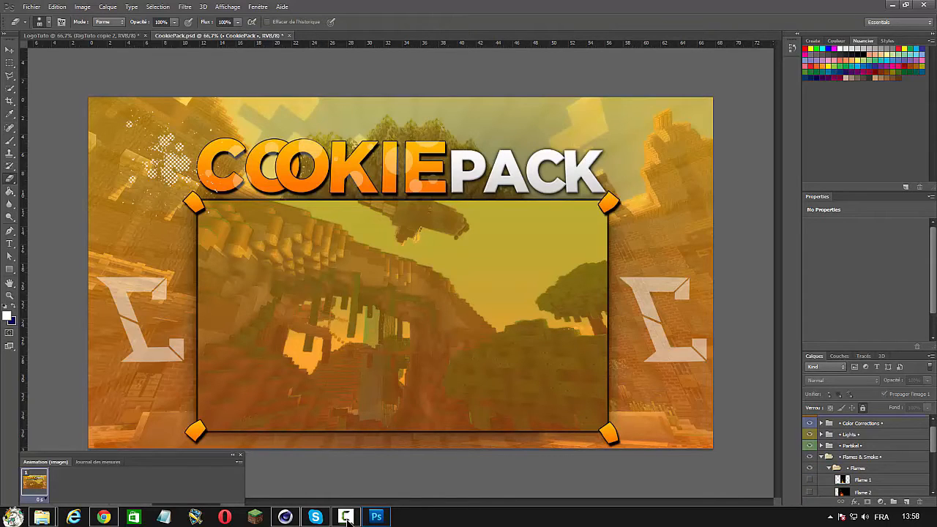
Step: Show the Flame 1 layer in the Flames group and duplicate it into the LogoTuto document
right_click(870, 480)
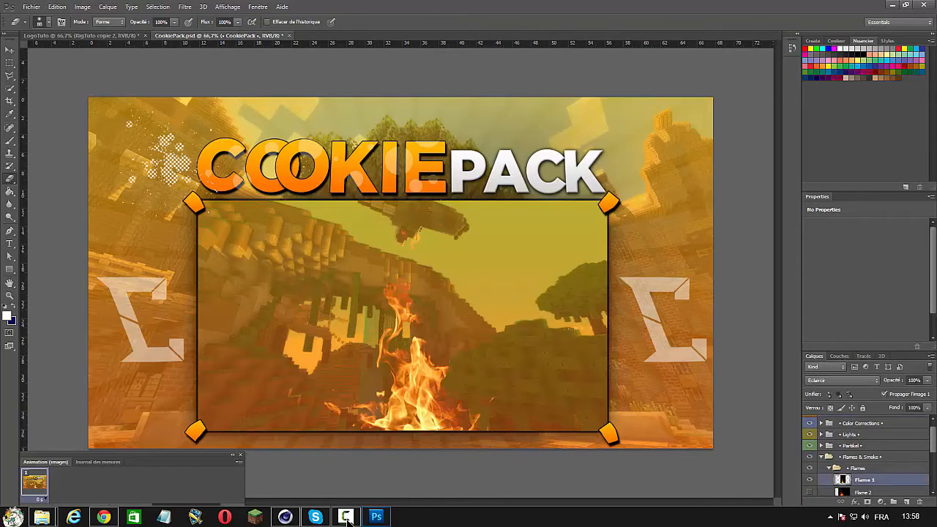
left_click(860, 175)
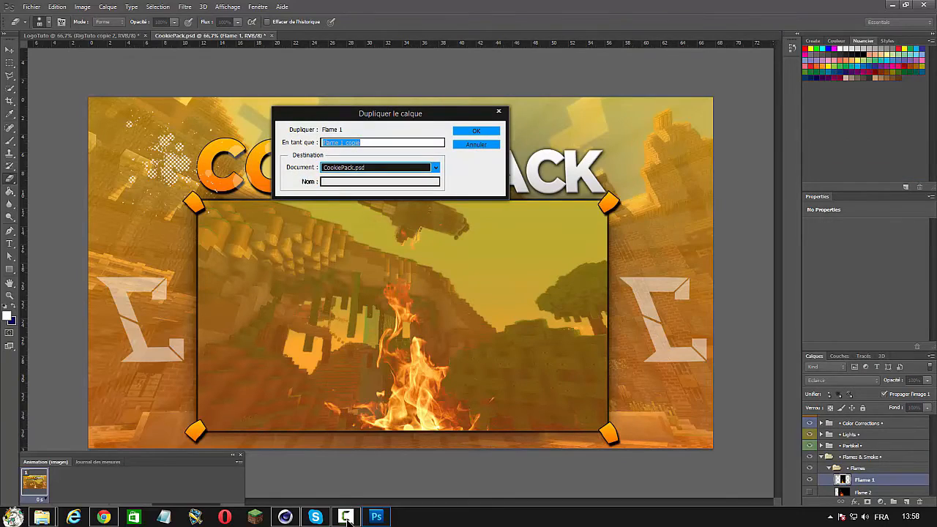
left_click(436, 168)
left_click(377, 177)
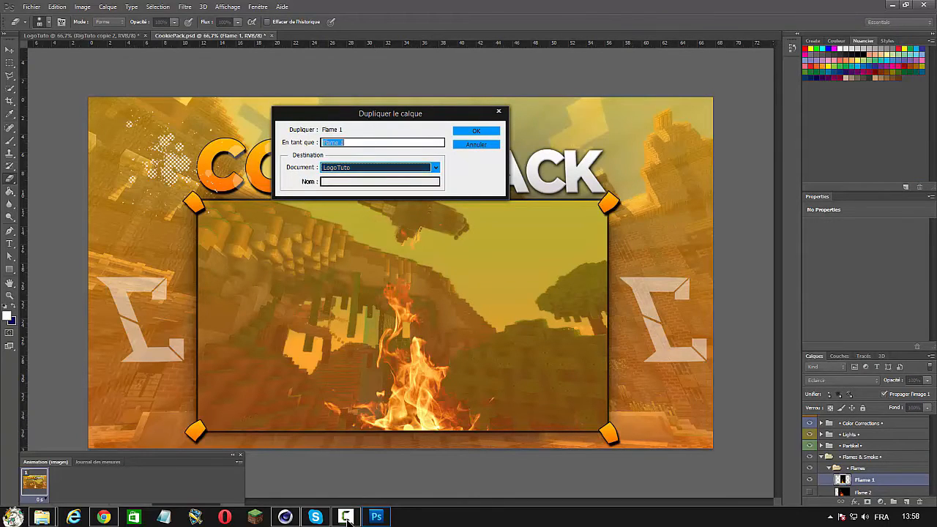
key("Return")
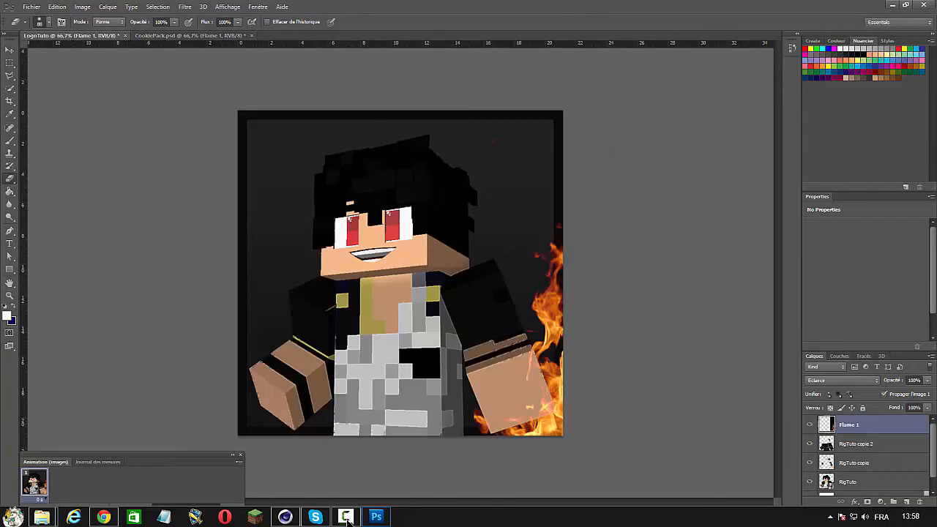
Step: Scale the Flame 1 layer down proportionally to roughly half size and place it over the character's hand on the left of the canvas
key("v")
left_click_drag(553, 412, 373, 373)
key("ctrl+t")
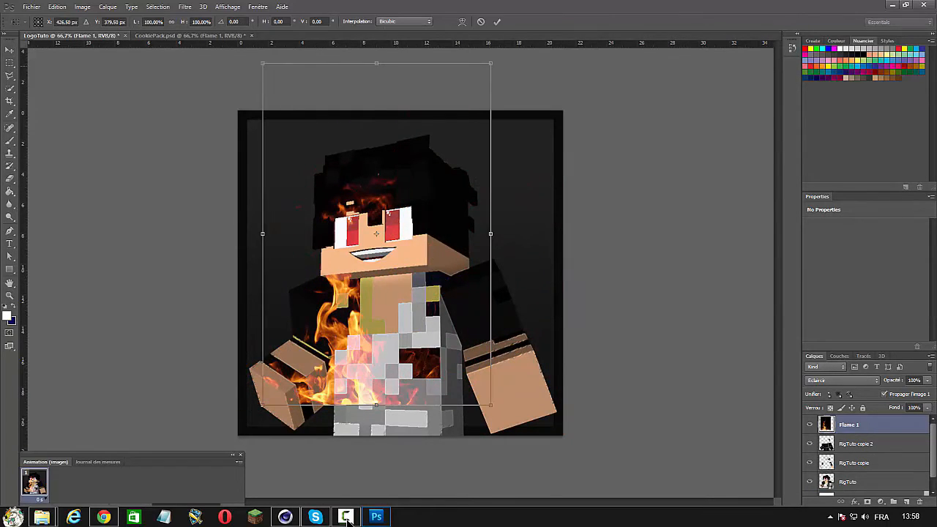
left_click_drag(490, 62, 391, 213, "shift")
left_click_drag(335, 321, 300, 323)
key("Return")
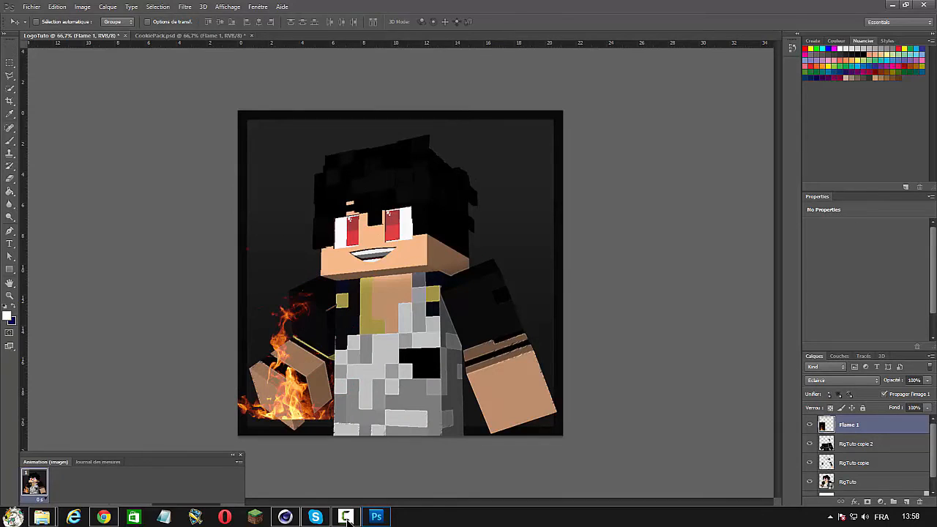
Step: Recolour the Flame 1 layer blue-violet with Hue/Saturation, setting the hue to about -130
key("ctrl+u")
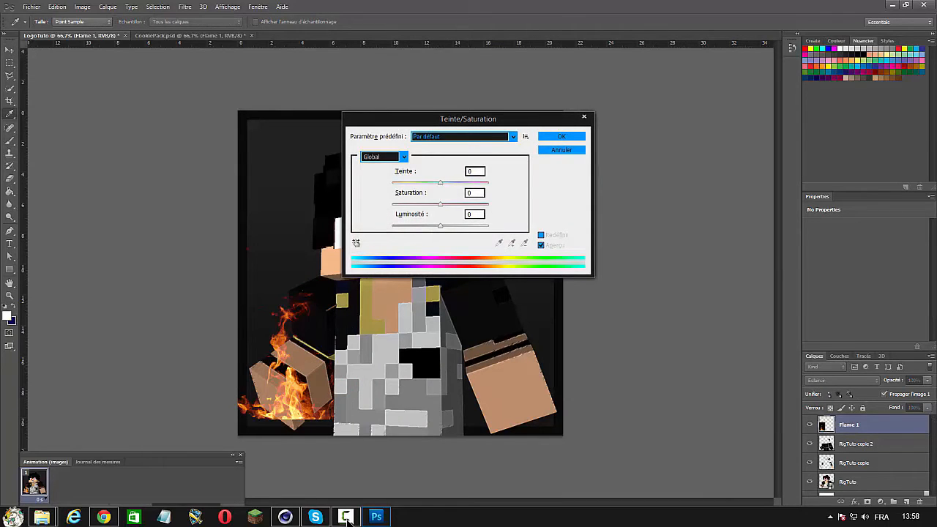
mouse_move(439, 183)
left_mouse_down()
mouse_move(486, 183)
mouse_move(402, 183)
left_mouse_up()
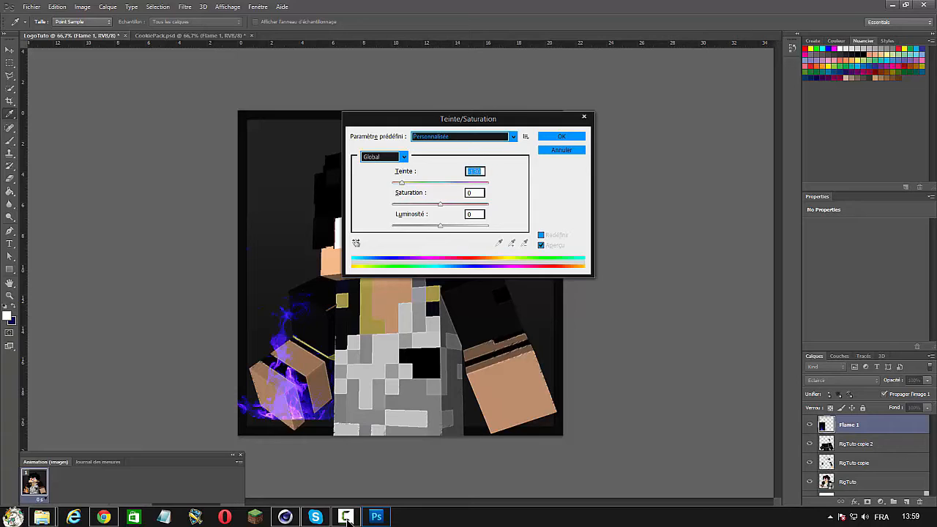
key("Return")
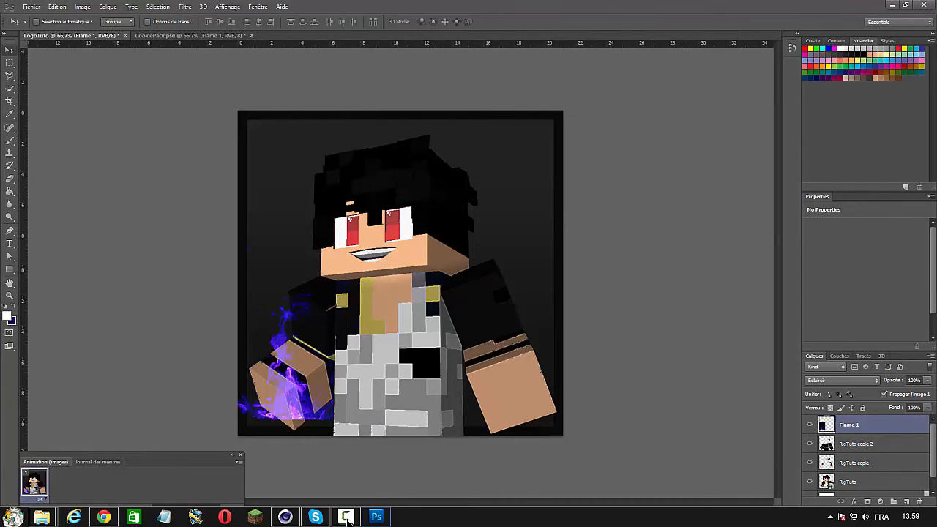
Step: Rotate the Flame 1 layer about 6 degrees clockwise and reposition it over the character's hand
mouse_move(278, 403)
left_mouse_down()
mouse_move(284, 412)
mouse_move(284, 402)
left_mouse_up()
key("ctrl+t")
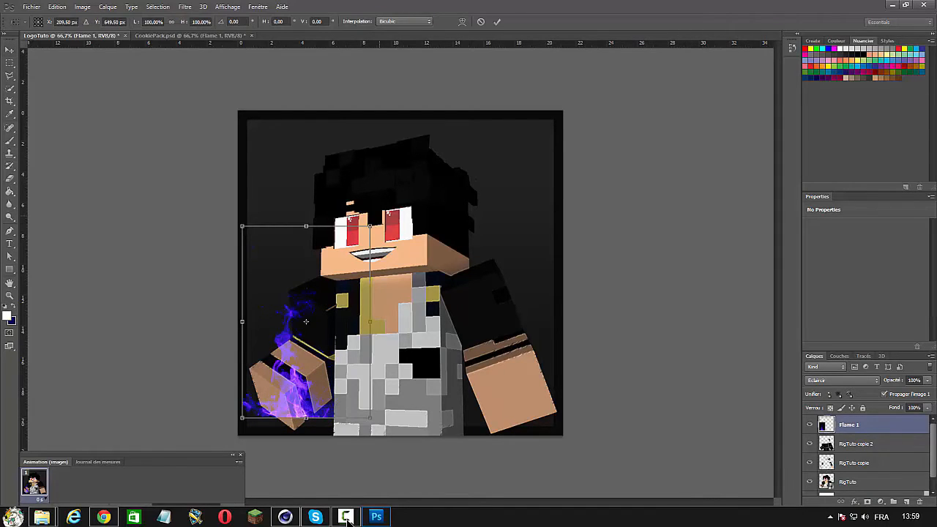
left_click_drag(379, 213, 407, 236)
left_click_drag(280, 404, 294, 408)
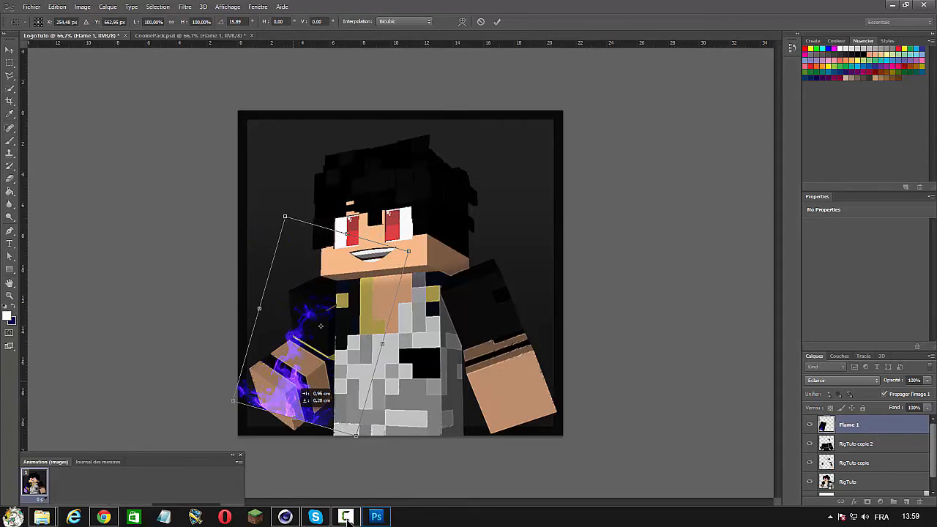
left_click_drag(414, 244, 395, 231)
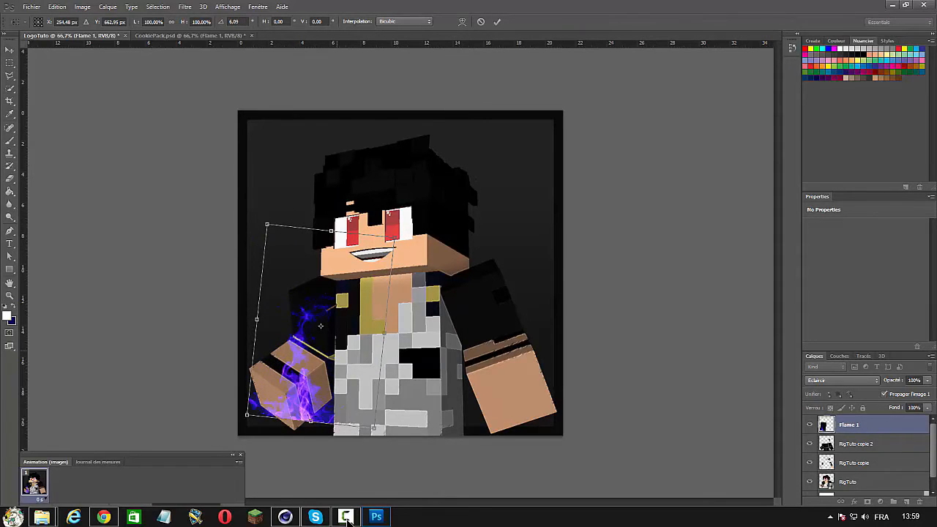
left_click_drag(325, 383, 316, 384)
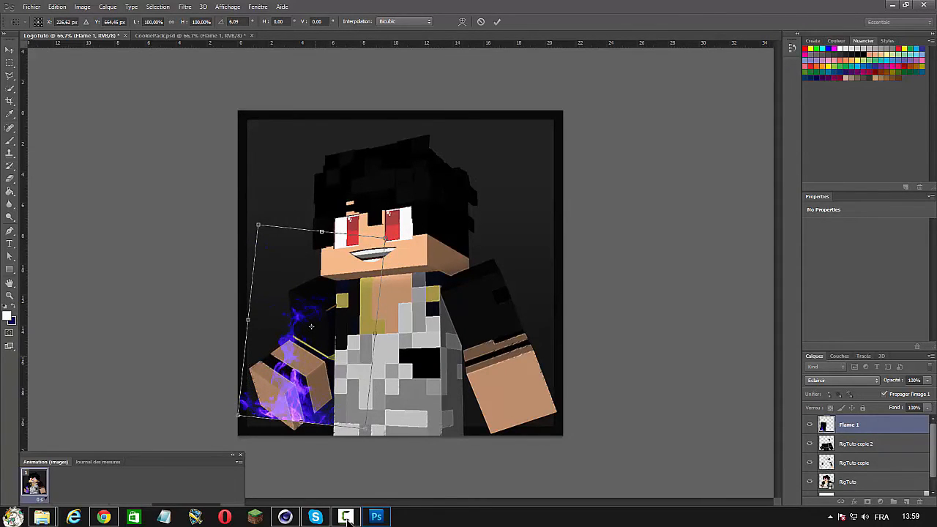
key("Return")
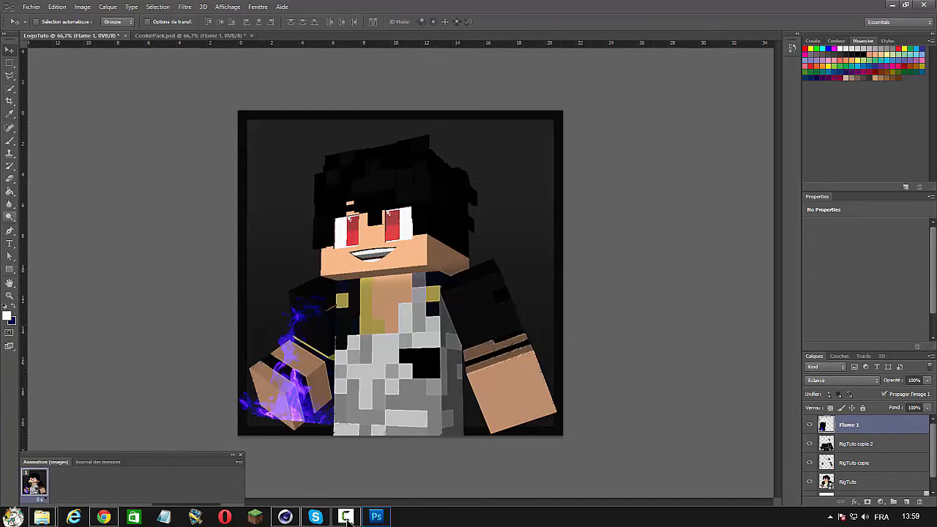
Step: Erase the stray flame wisps above and beside the hand on Flame 1, and make 20 copies of the layer
key("e")
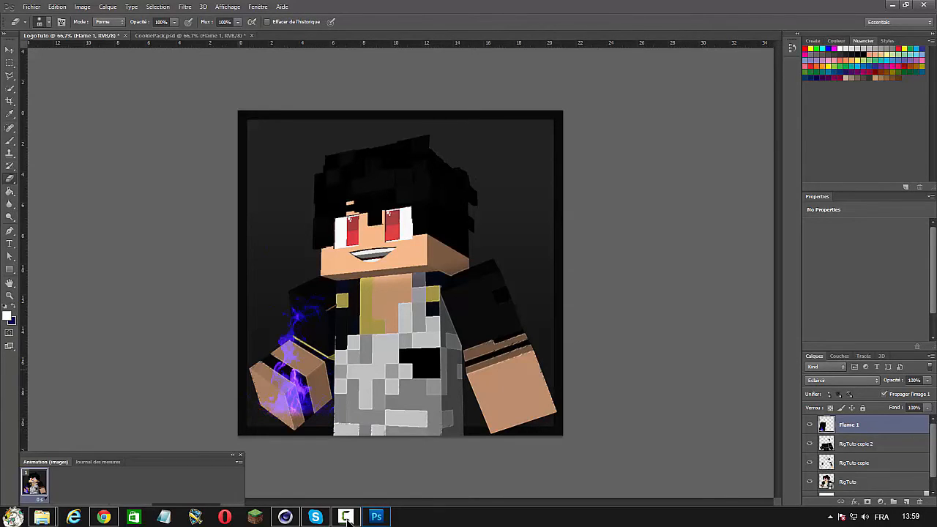
left_click_drag(292, 308, 301, 314)
key("ctrl+j")
key("ctrl+j")
key("ctrl+j")
key("ctrl+j")
key("ctrl+j")
key("ctrl+j")
key("ctrl+j")
key("ctrl+j")
key("ctrl+j")
key("ctrl+j")
key("ctrl+j")
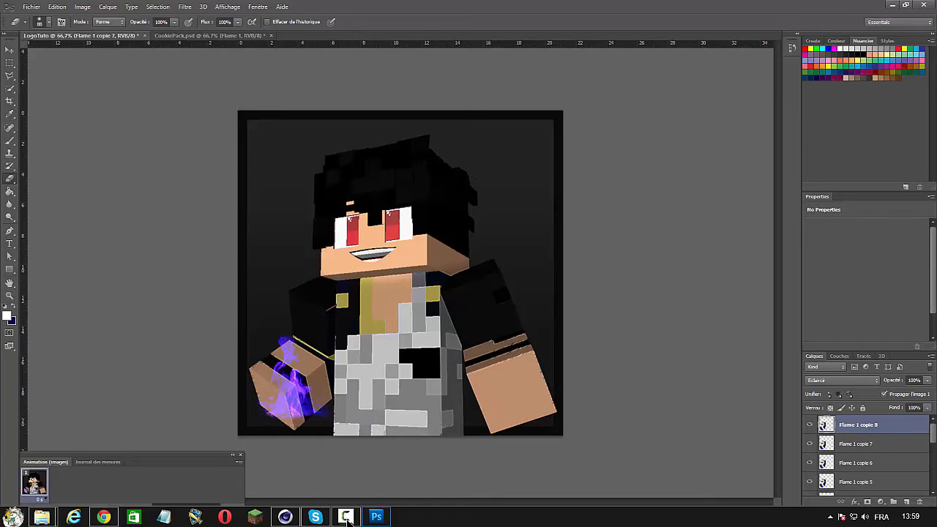
key("ctrl+j")
key("ctrl+j")
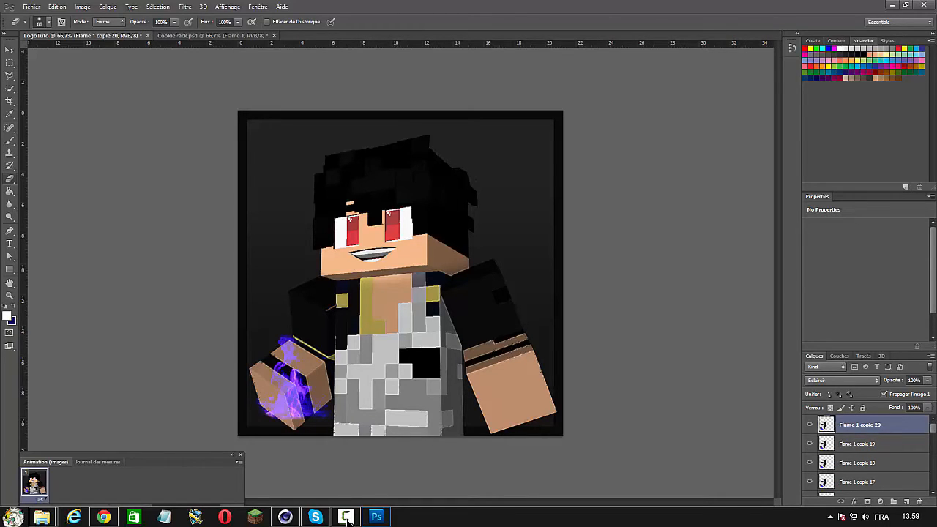
Step: Select all layers from Flame 1 copie 20 down to Flame 1 and merge them into one layer
scroll(864, 457, "down", 15)
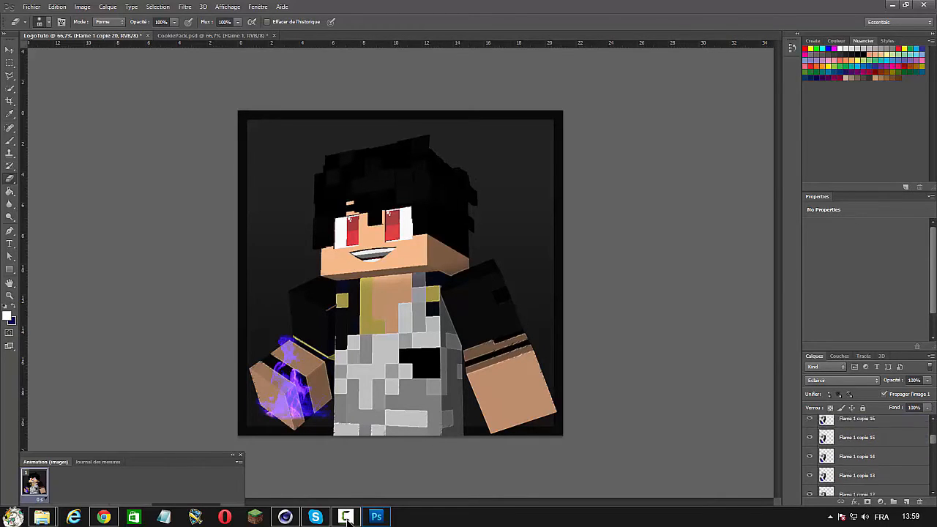
scroll(865, 457, "up", 1)
scroll(865, 450, "up", 1)
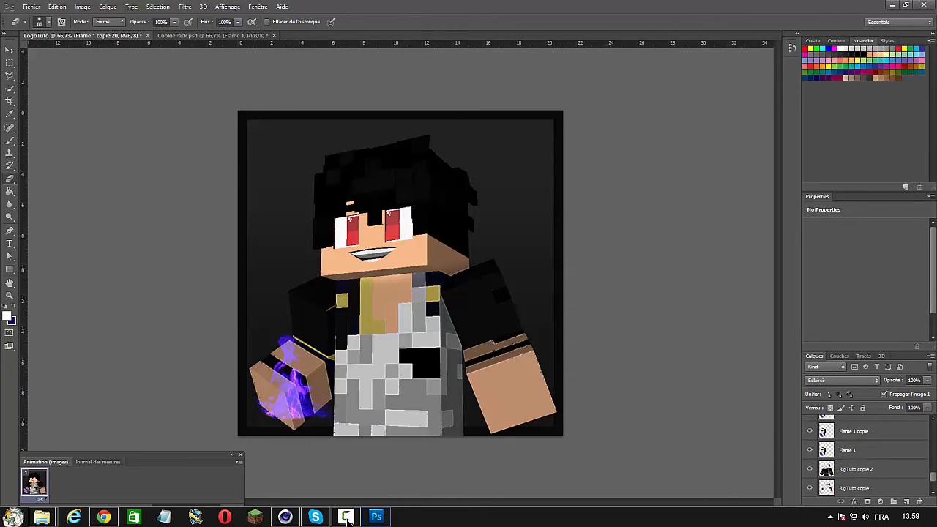
left_click(864, 450, "shift")
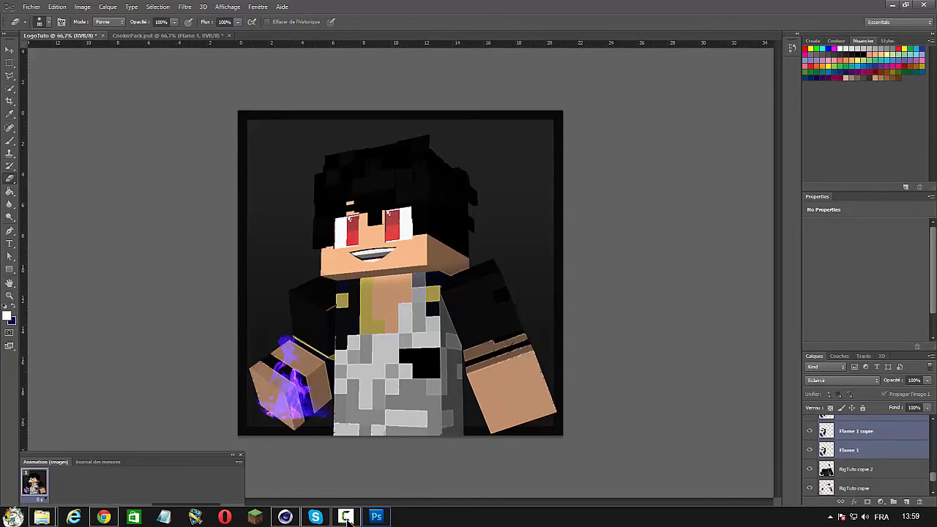
scroll(865, 450, "up", 15)
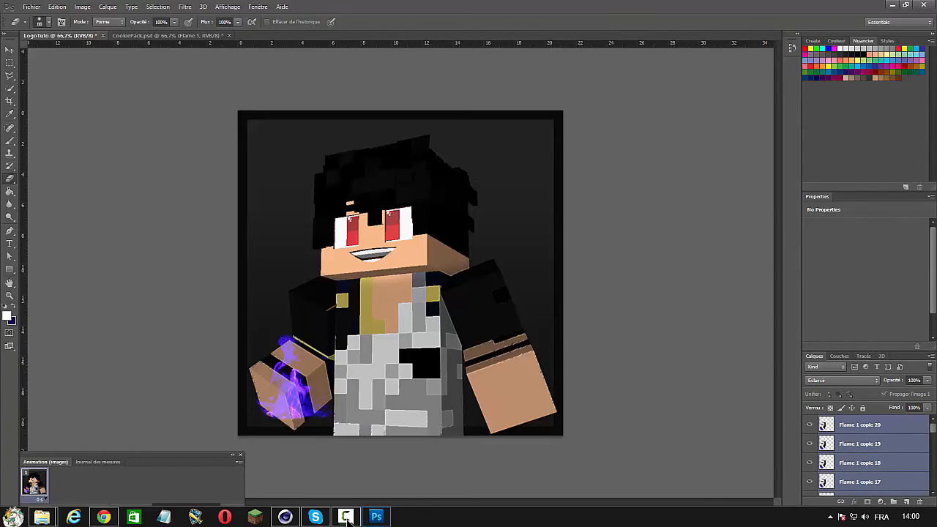
left_click(864, 424)
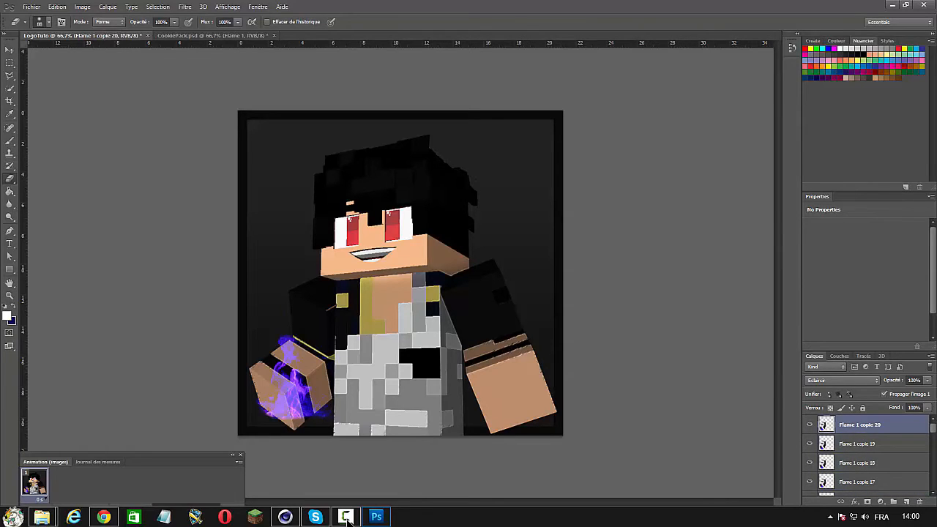
scroll(865, 450, "down", 15)
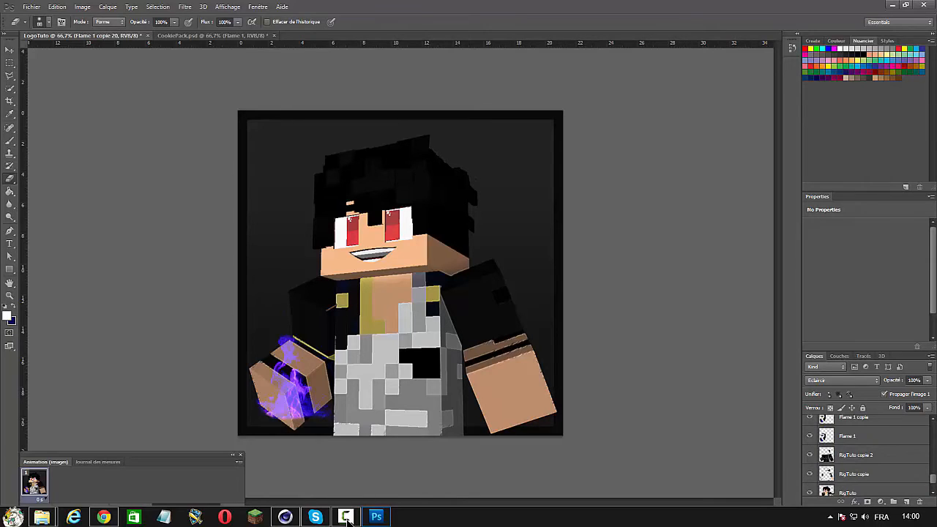
left_click(865, 436, "shift")
scroll(864, 450, "up", 4)
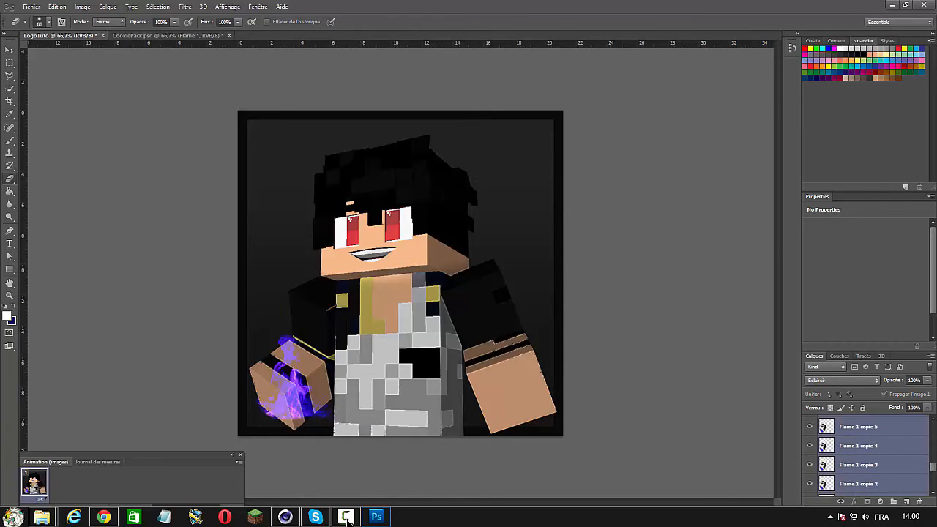
right_click(863, 453)
left_click(864, 344)
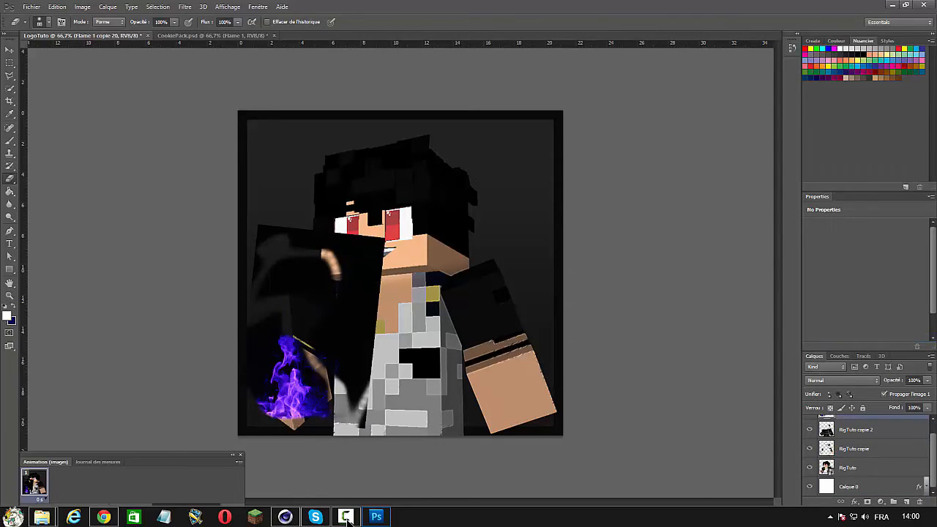
Step: Set the merged flame layer's blending mode to Eclaircir
left_click(841, 380)
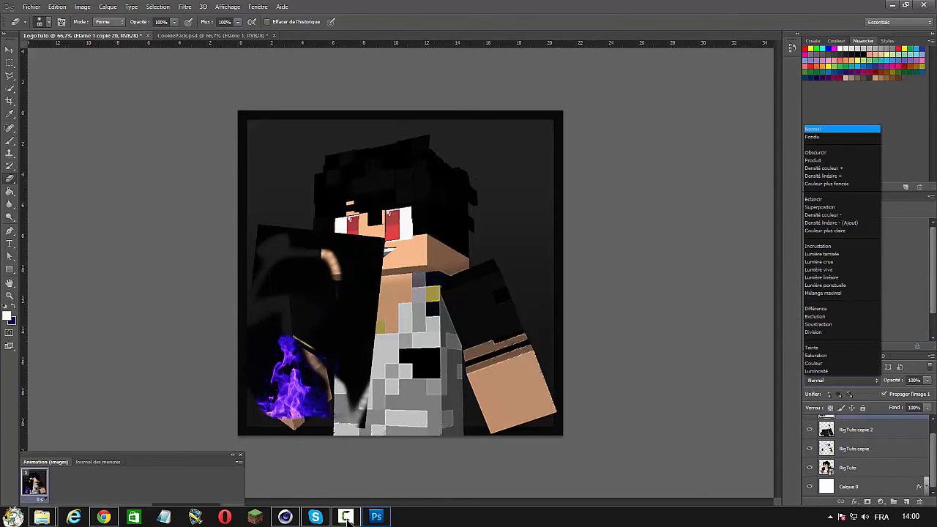
left_click(842, 129)
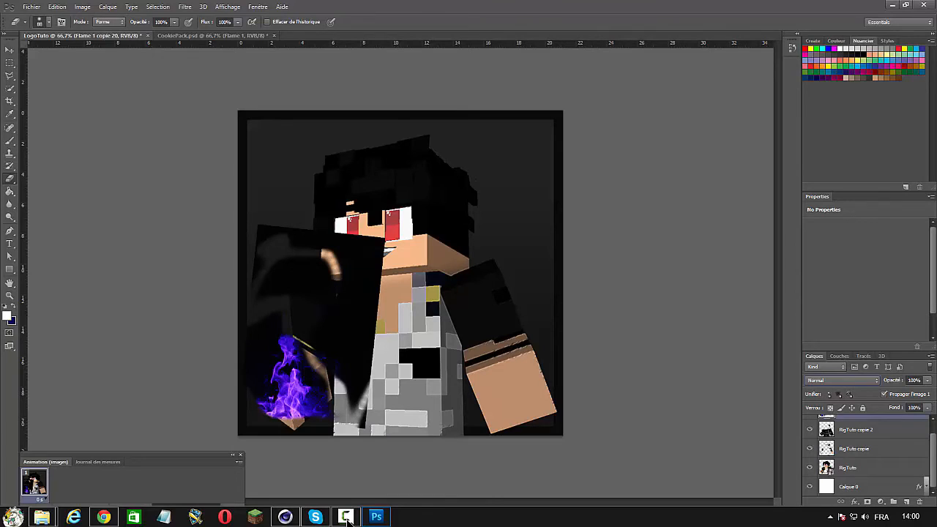
left_click(842, 380)
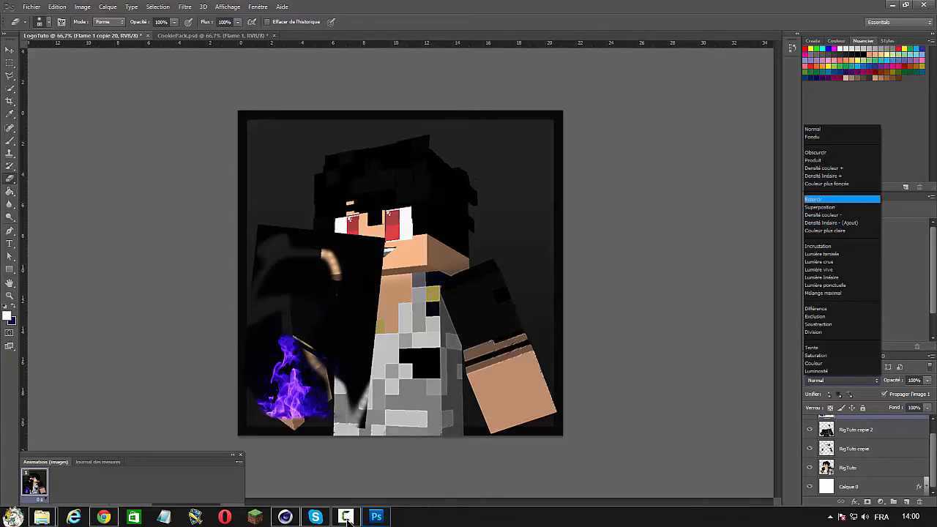
left_click(842, 199)
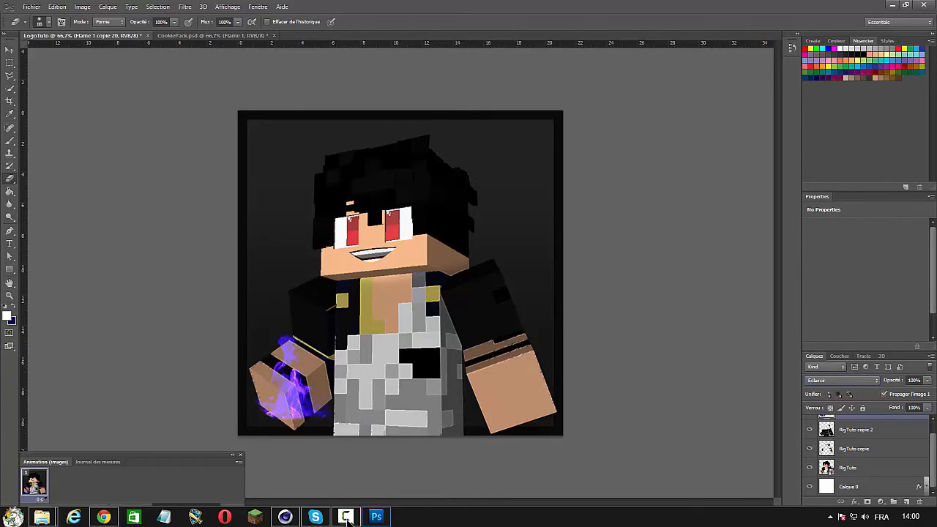
Step: Duplicate the merged flame layer nine times to intensify the flame
scroll(864, 454, "up", 2)
key("ctrl+j")
key("ctrl+j")
key("ctrl+j")
key("ctrl+j")
key("ctrl+j")
key("ctrl+j")
key("ctrl+j")
key("ctrl+j")
key("ctrl+j")
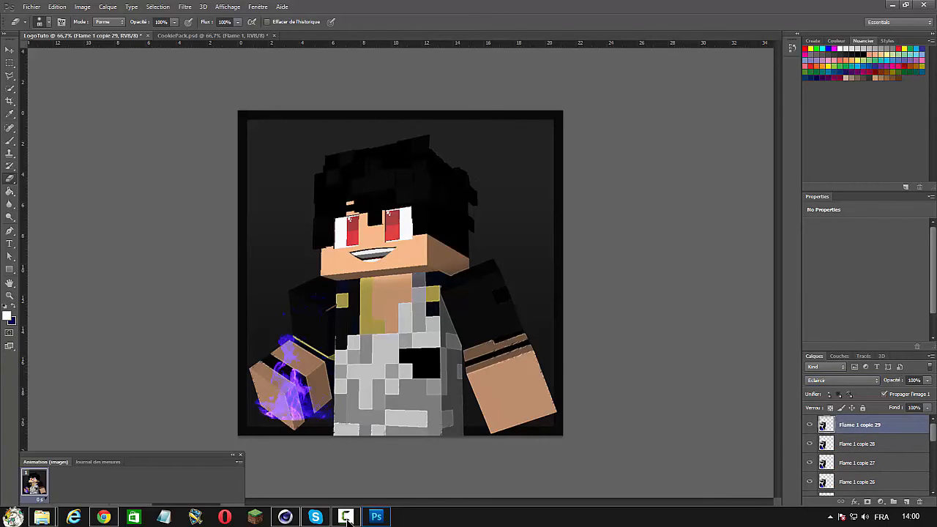
Step: Merge the flame layers from Flame 1 copie 29 down to Flame 1 copie 20 and set the blending mode to Eclaircir
scroll(864, 453, "down", 10)
scroll(863, 453, "up", 1)
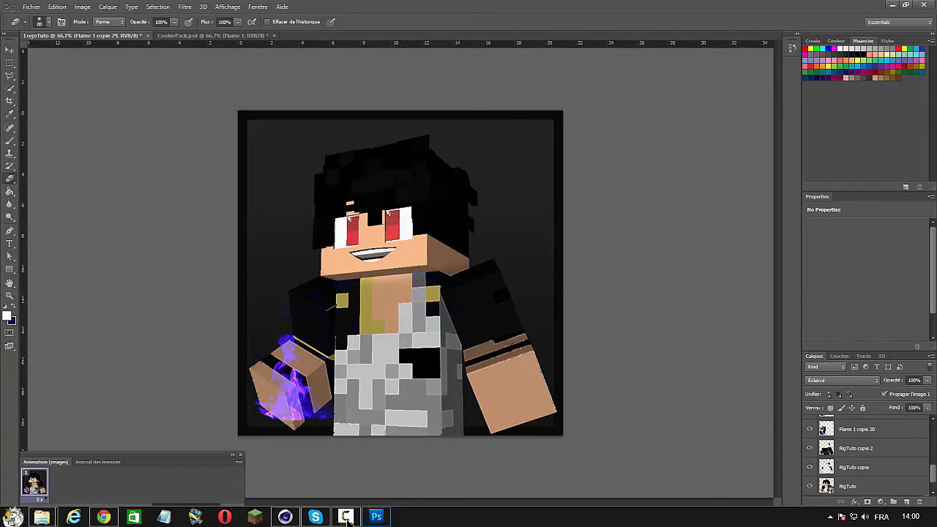
left_click(860, 429, "shift")
right_click(860, 429)
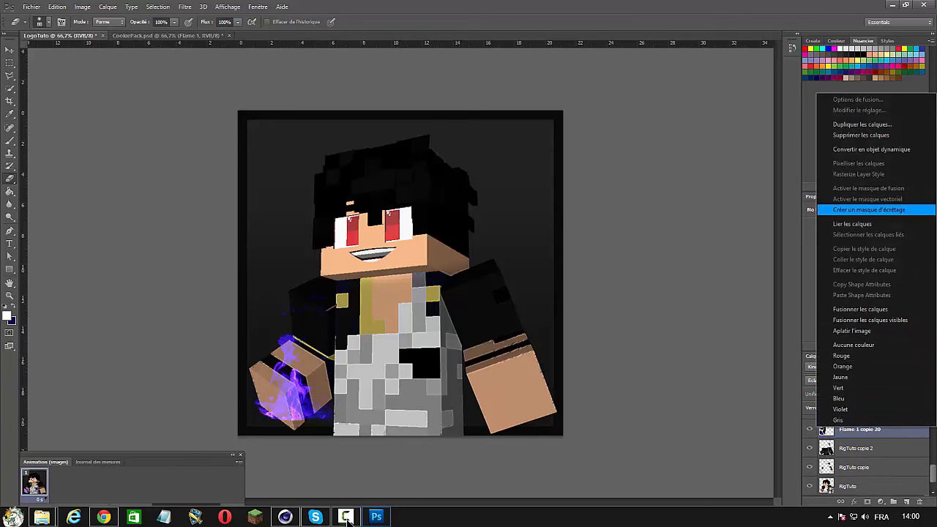
left_click(859, 308)
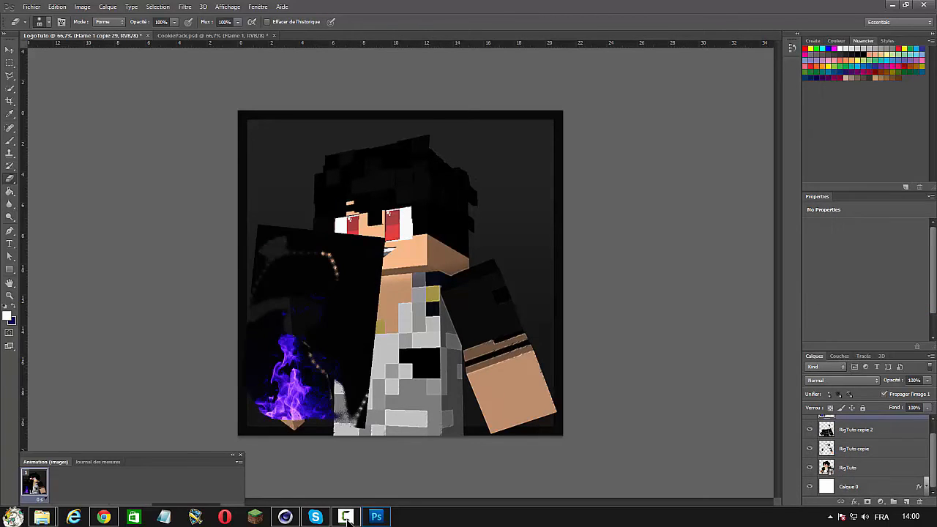
left_click(842, 380)
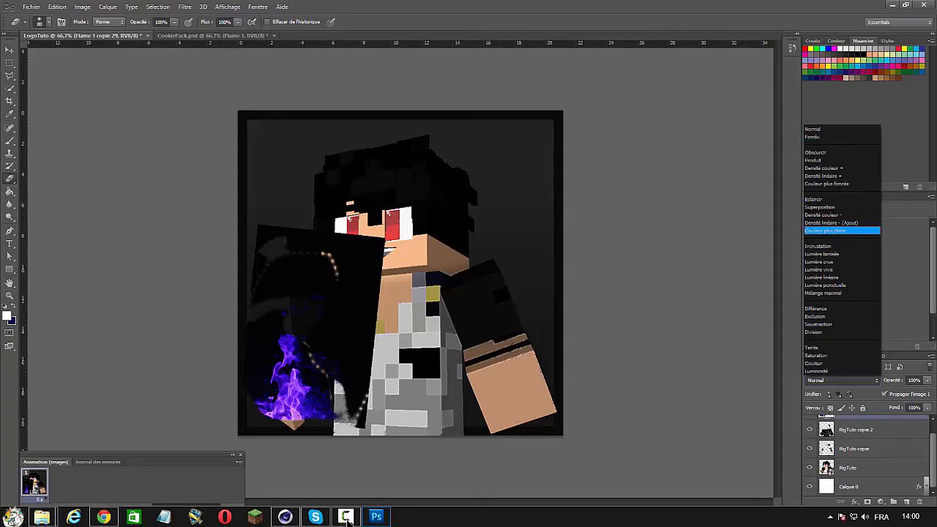
left_click(816, 199)
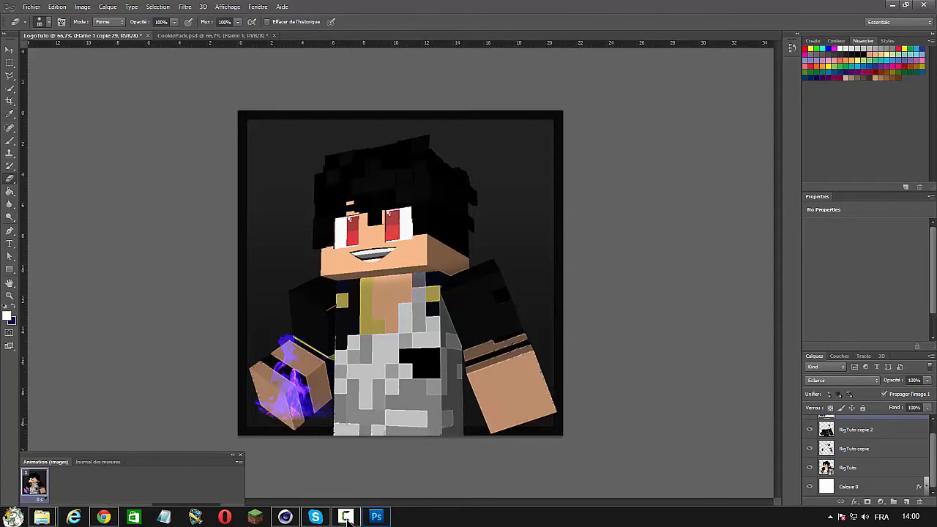
Step: Switch to CookiePack.psd, hide the Flame 1 layer and collapse the Flames & Smoke group
key("ctrl+Tab")
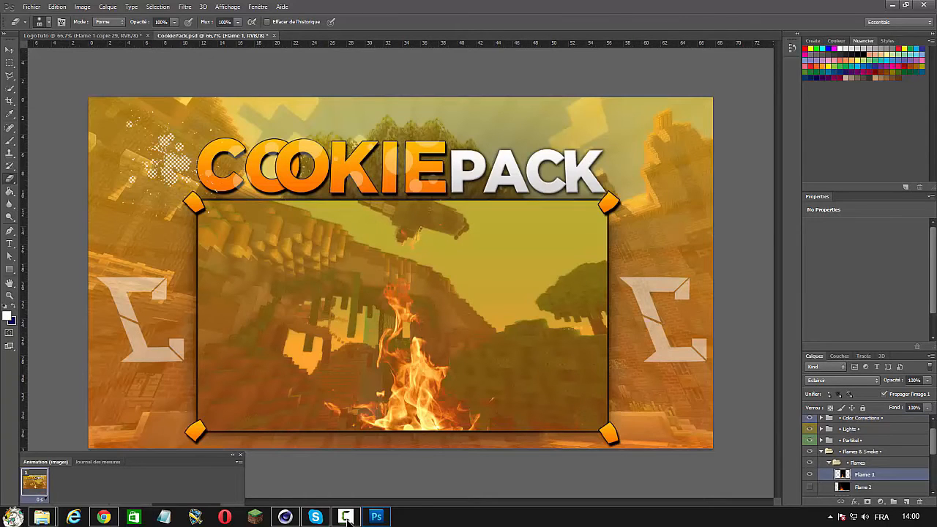
key("ctrl+comma")
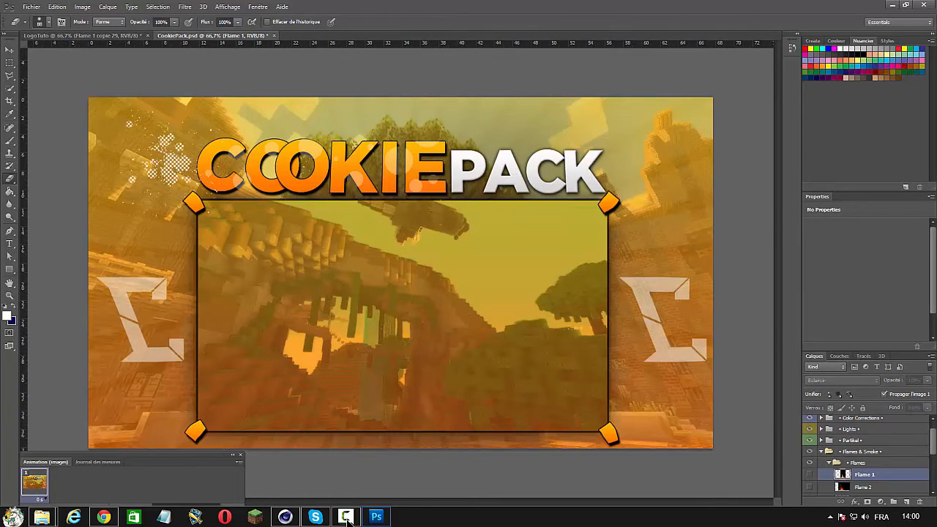
left_click(821, 451)
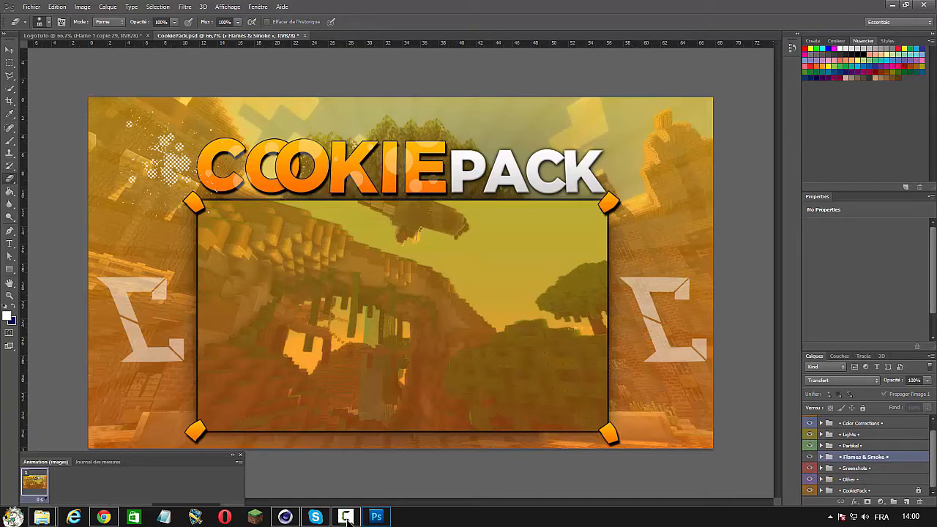
Step: Expand the Color Corrections group and show the CC 1 My Favourite, CC 2 and CC 3 groups
left_click(821, 423)
left_click(809, 434)
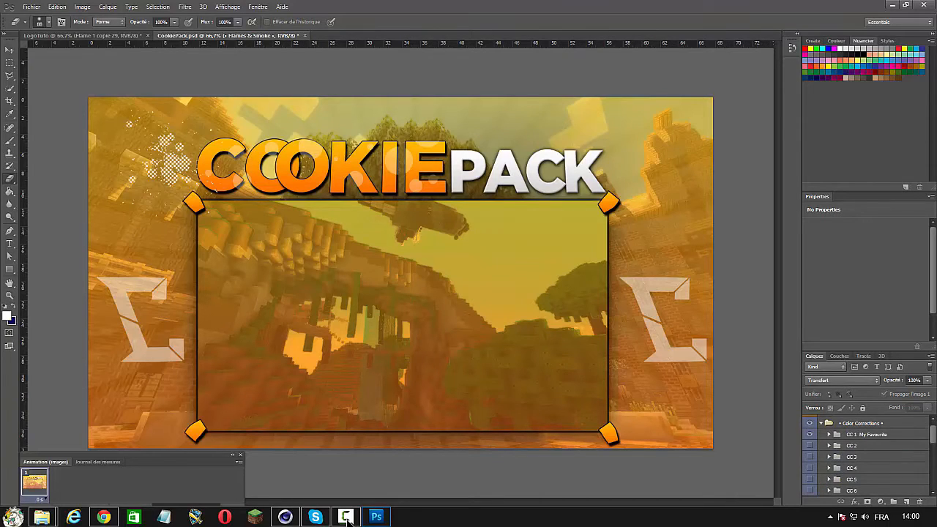
left_click(809, 445)
left_click(810, 456)
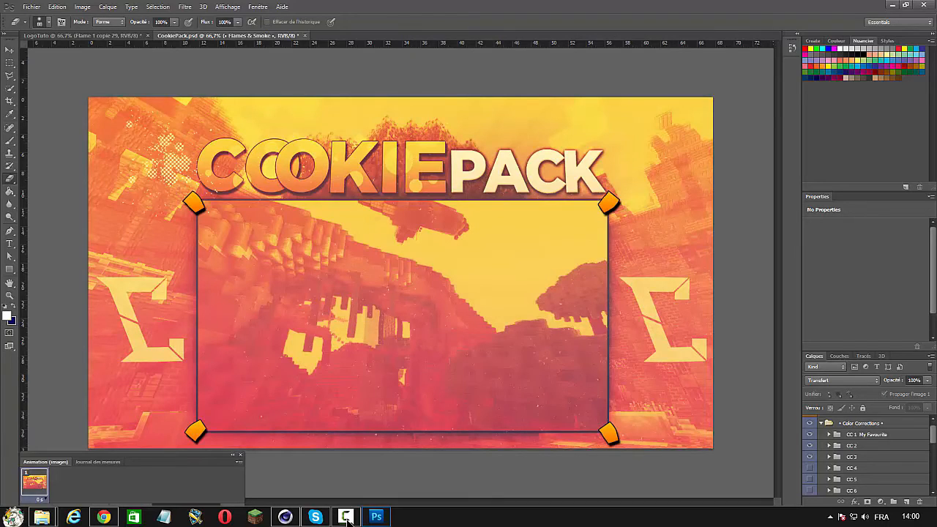
Step: Duplicate the CC 1 My Favourite, CC 2 and CC 3 groups into the LogoTuto document and return to it
left_click(869, 434)
left_click(864, 456, "shift")
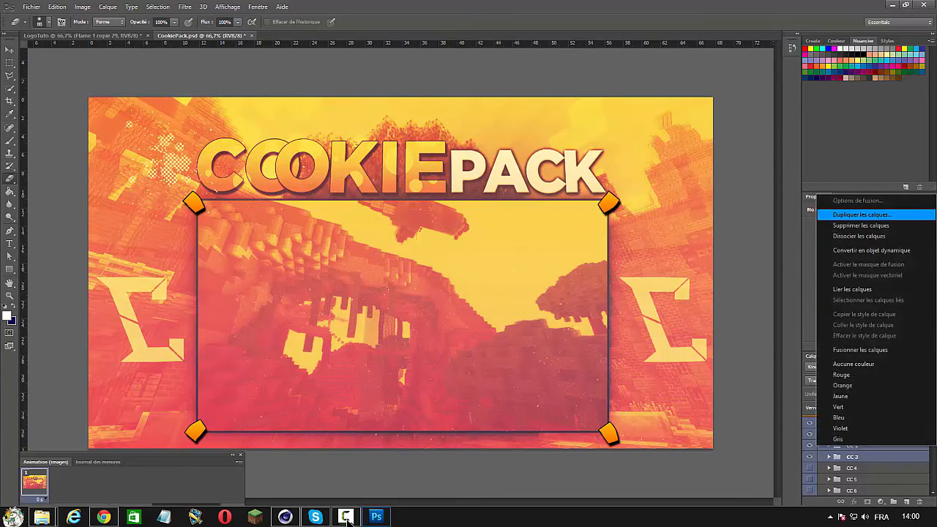
left_click(862, 215)
left_click(380, 167)
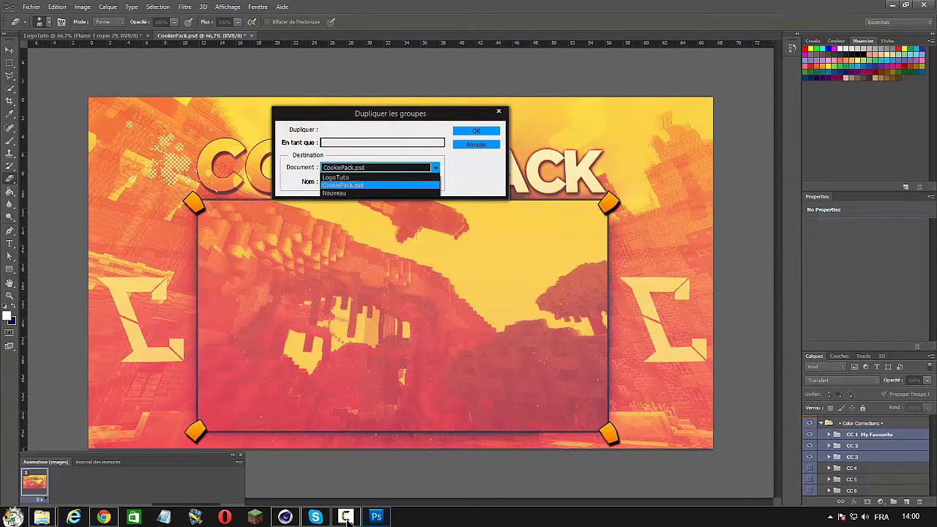
key("Return")
key("Return")
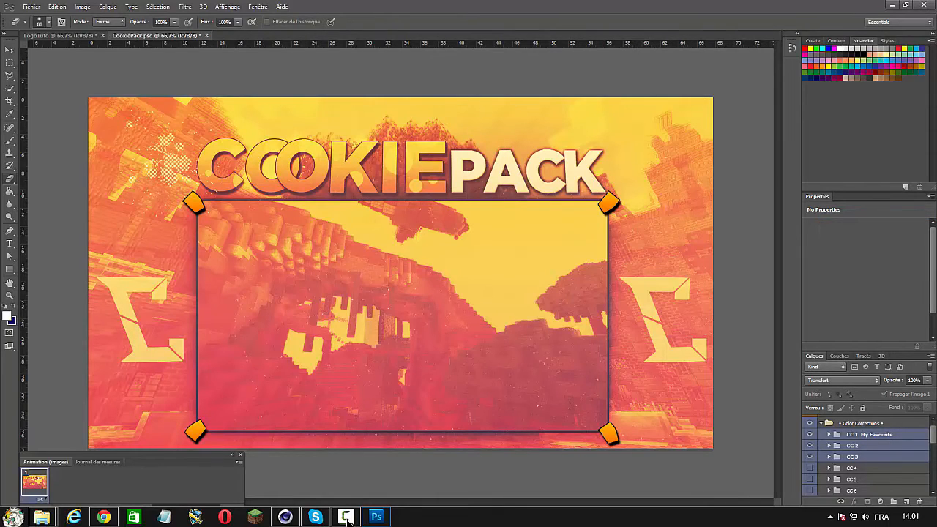
key("ctrl+Tab")
key("v")
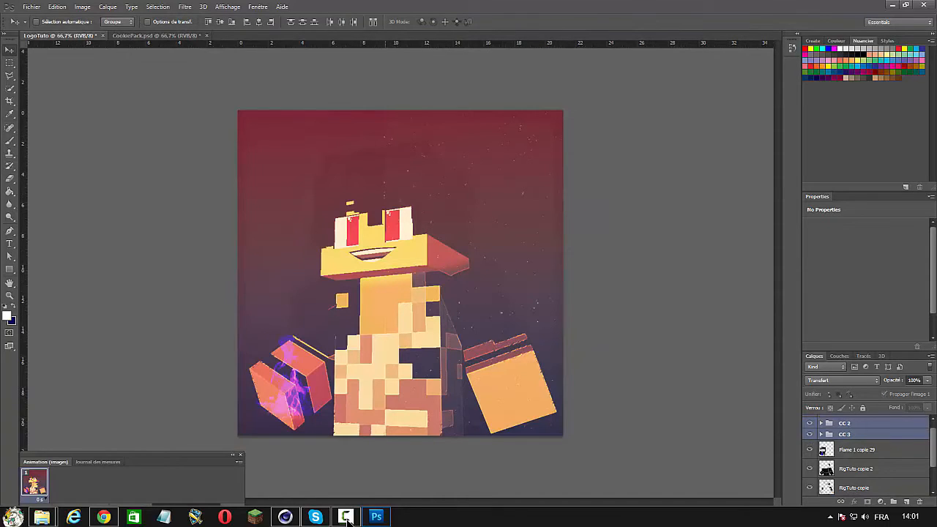
Step: Reposition the CC 1 My Favourite effects on the canvas and place the Flame 1 copie 29 layer directly beneath that group
left_click(346, 516)
scroll(883, 465, "up", 1)
left_click(871, 432)
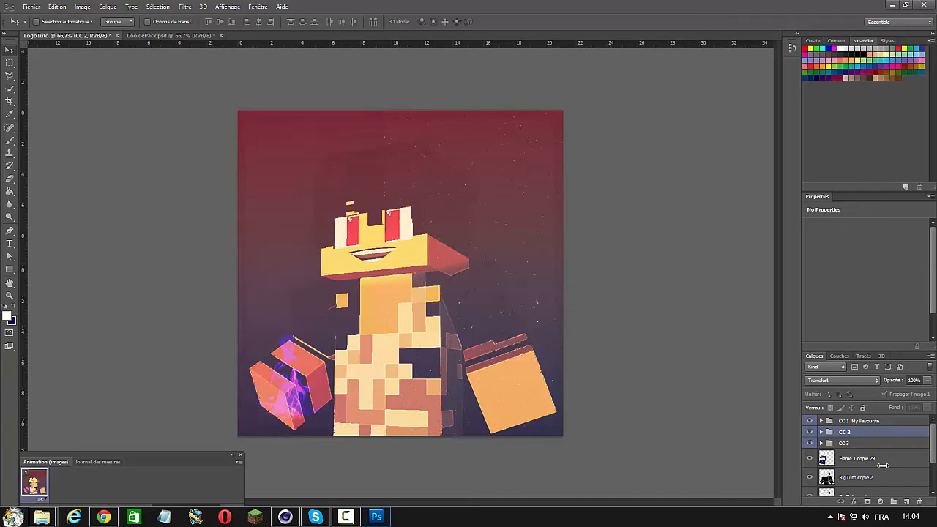
key("alt+bracketright")
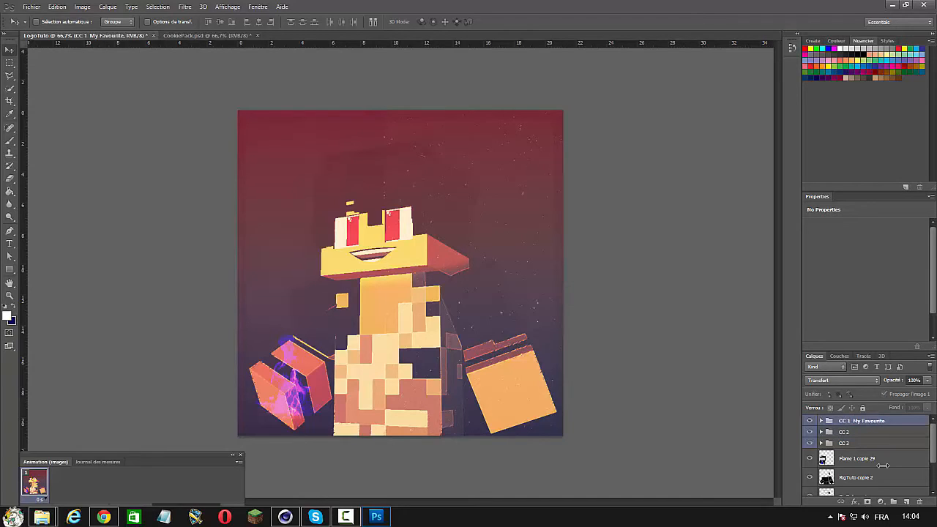
left_click_drag(374, 272, 306, 294)
left_click_drag(883, 466, 883, 432)
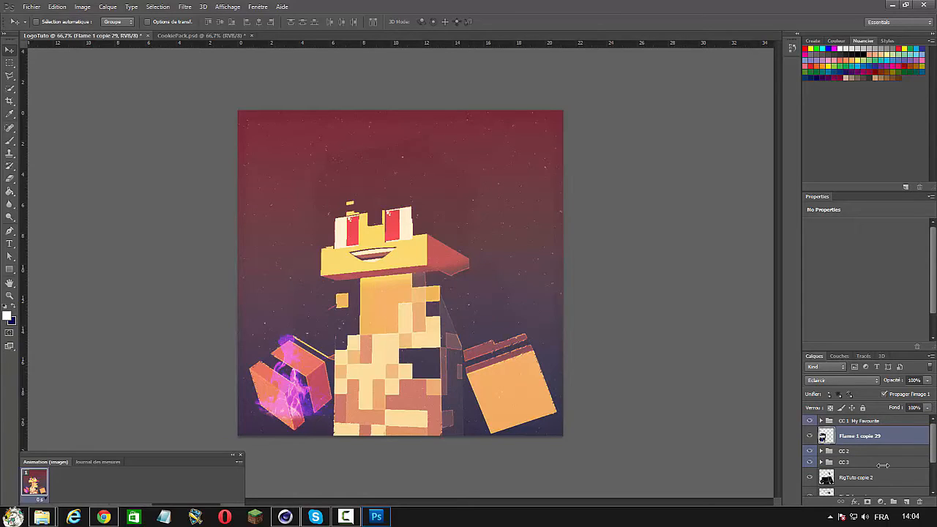
Step: Duplicate the Flame 1 copie 29 layer eight times to intensify the flame
key("ctrl+j")
key("ctrl+j")
key("ctrl+j")
key("ctrl+j")
key("ctrl+j")
key("ctrl+j")
key("ctrl+j")
key("ctrl+j")
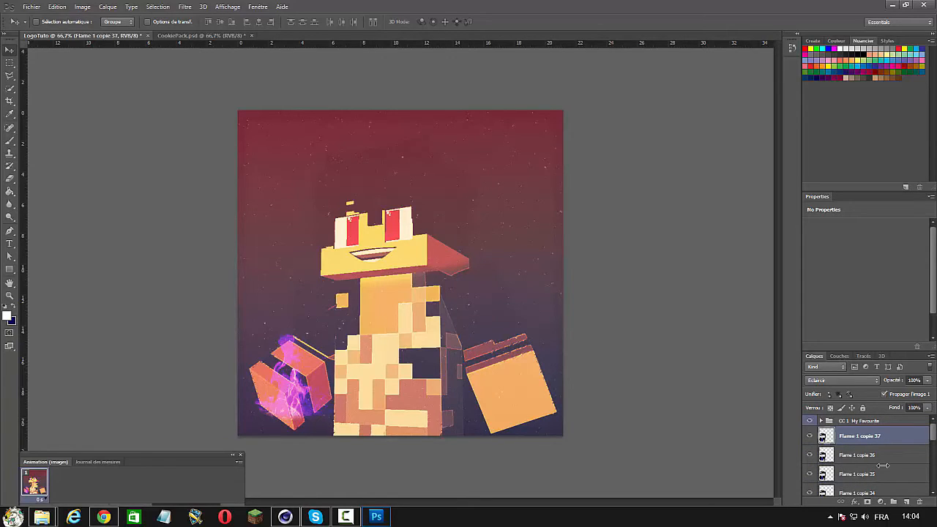
Step: Merge the flame layers from Flame 1 copie 37 down to Flame 1 copie 29 and set the blending mode to Eclaircir
scroll(883, 465, "down", 4)
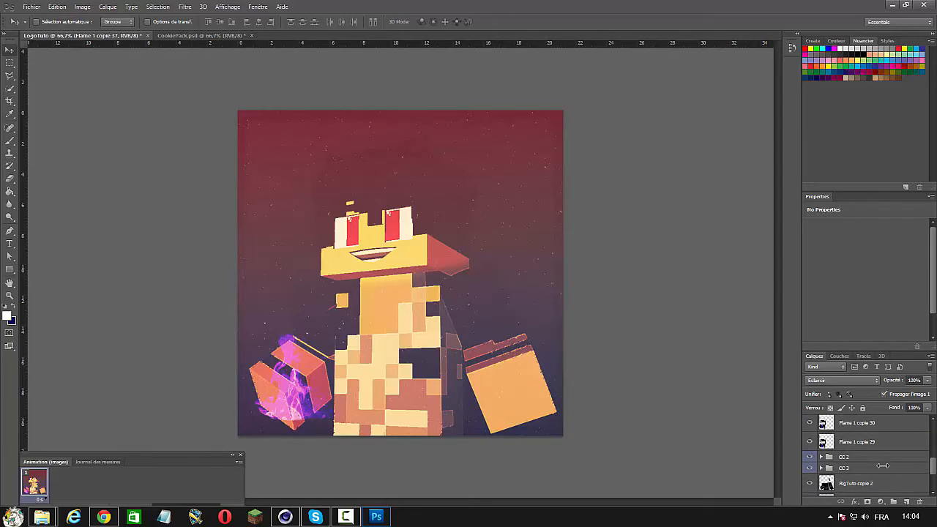
left_click(883, 465, "shift")
right_click(883, 465)
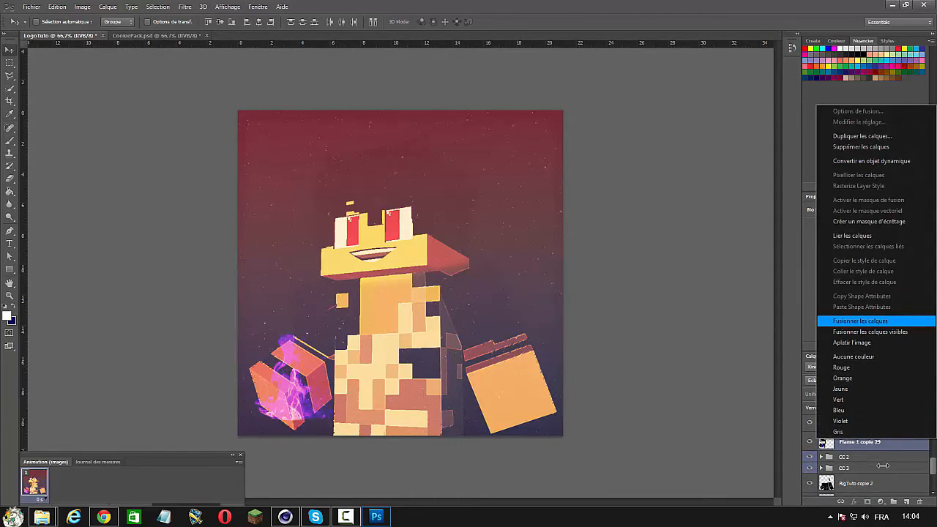
key("Return")
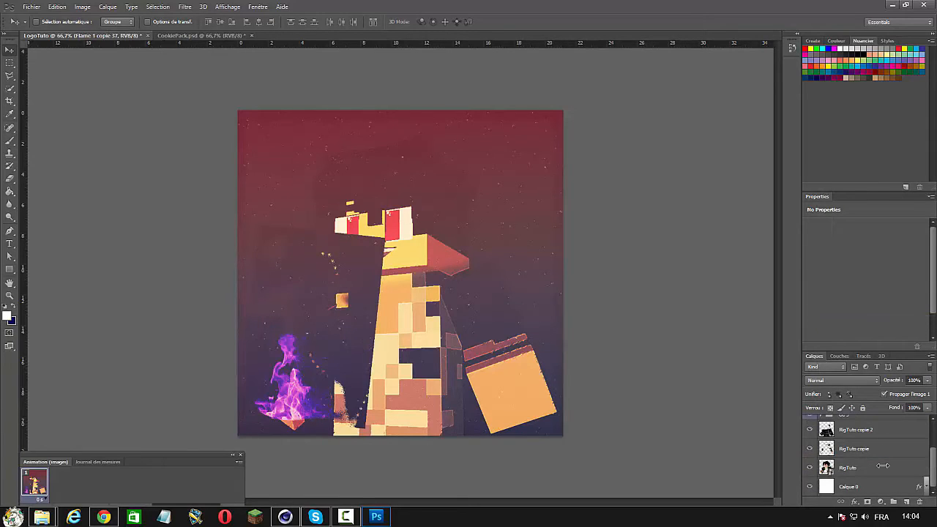
scroll(883, 465, "up", 3)
left_click(842, 380)
left_click(813, 199)
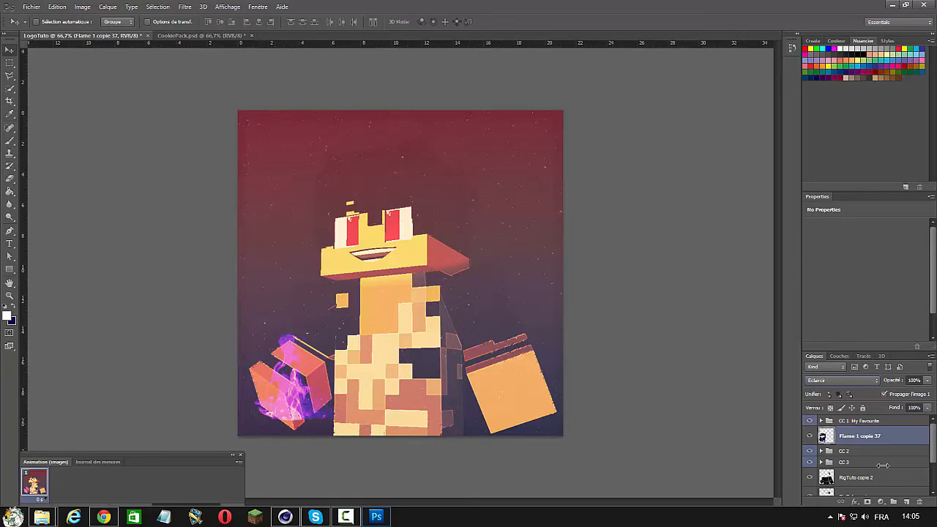
Step: Rotate the merged flame about 12 degrees clockwise and shift it towards the outer edge of the character's purple-lit hand
key("ctrl+t")
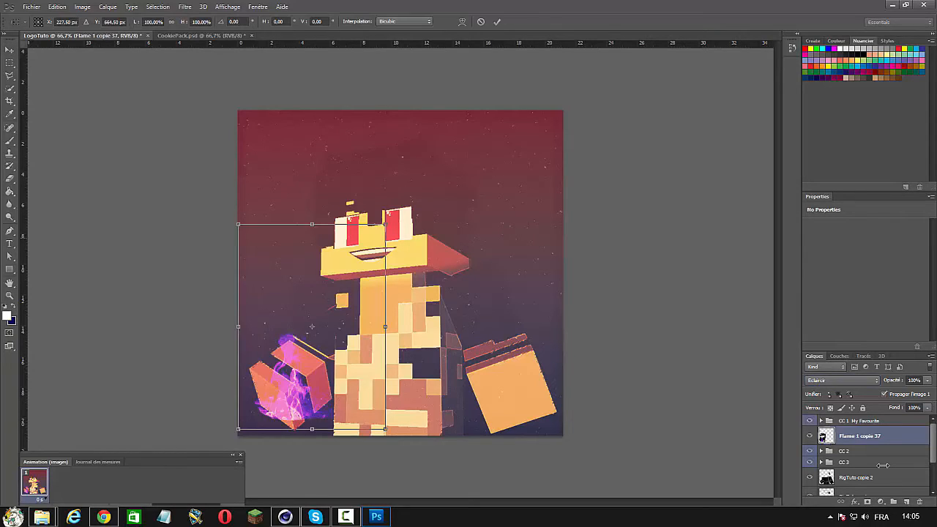
left_click_drag(385, 192, 412, 208)
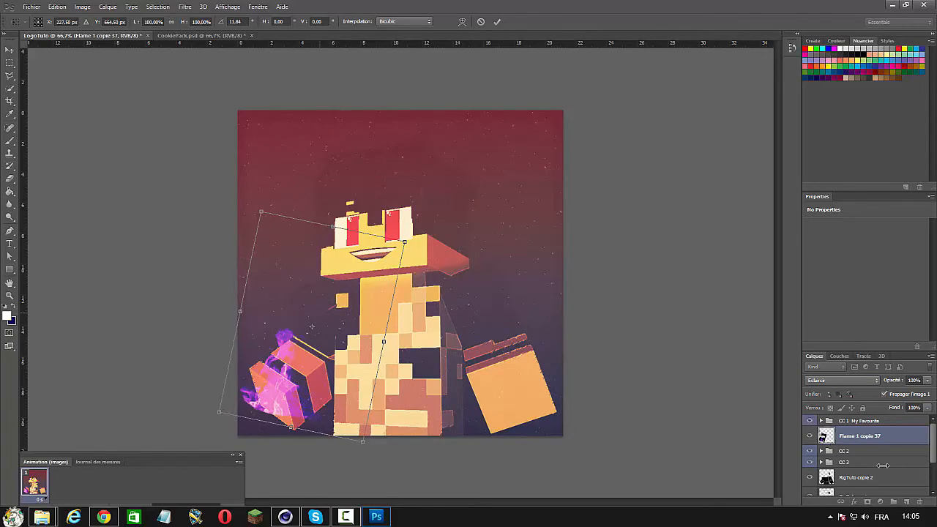
mouse_move(319, 345)
left_mouse_down()
mouse_move(330, 347)
mouse_move(322, 329)
mouse_move(300, 324)
left_mouse_up()
key("Return")
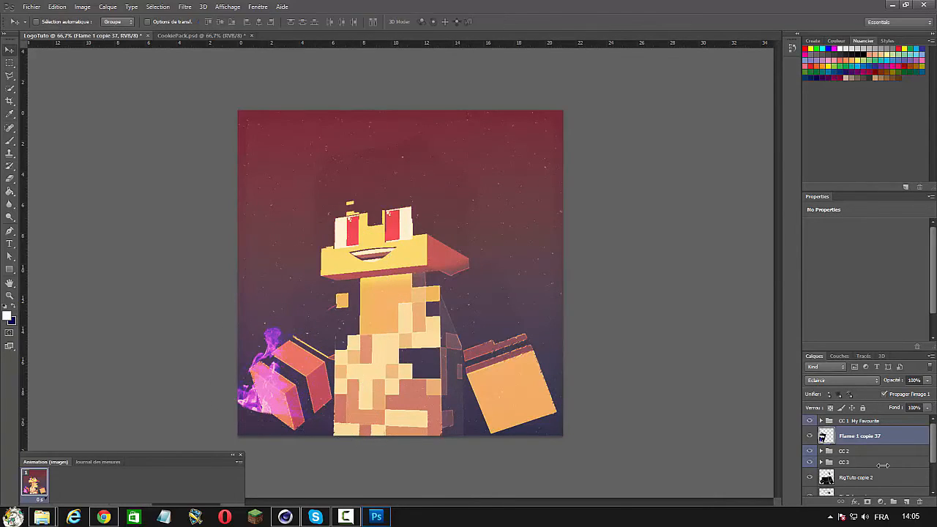
Step: Duplicate the rotated flame up to Flame 1 copie 41 and spread the copies across the hand
key("ctrl+j")
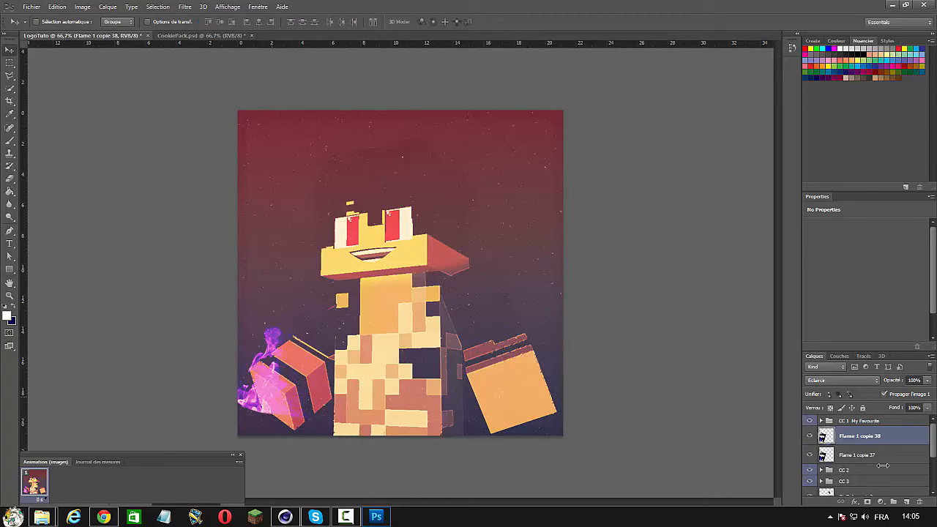
left_click_drag(253, 396, 269, 408)
key("ctrl+j")
key("ctrl+j")
key("ctrl+j")
Step: Merge the flame layers from Flame 1 copie 41 down to Flame 1 copie 37 and set the blending mode to Eclaircir
scroll(883, 466, "down", 3)
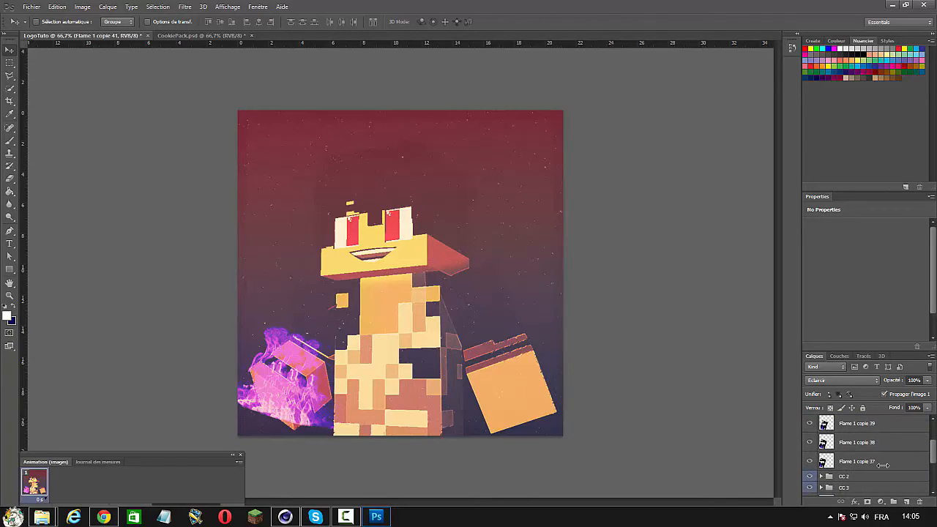
left_click(883, 462, "shift")
right_click(883, 462)
left_click(878, 352)
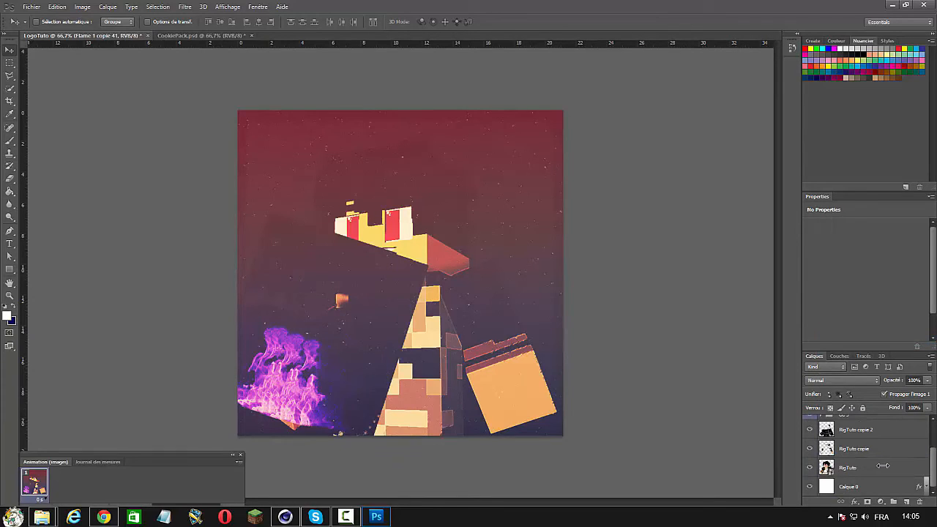
left_click(842, 381)
left_click(841, 246)
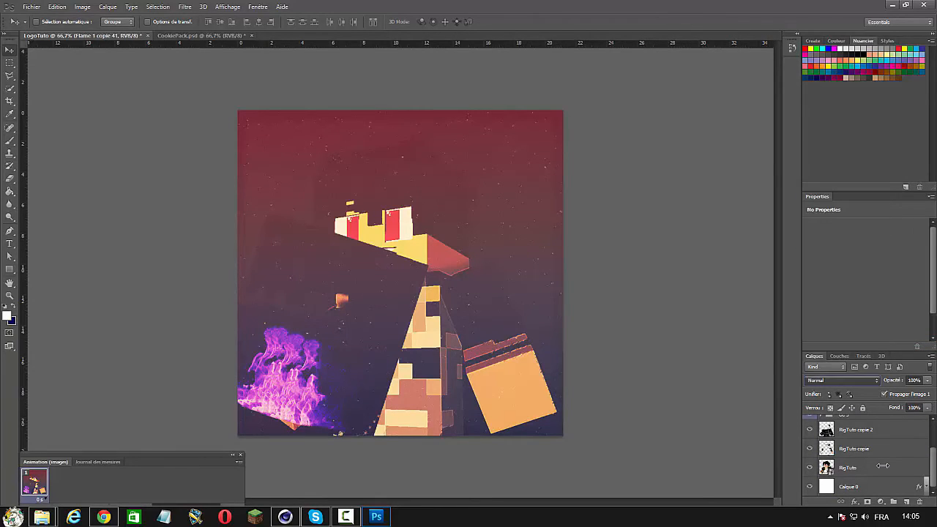
left_click(841, 380)
left_click(841, 199)
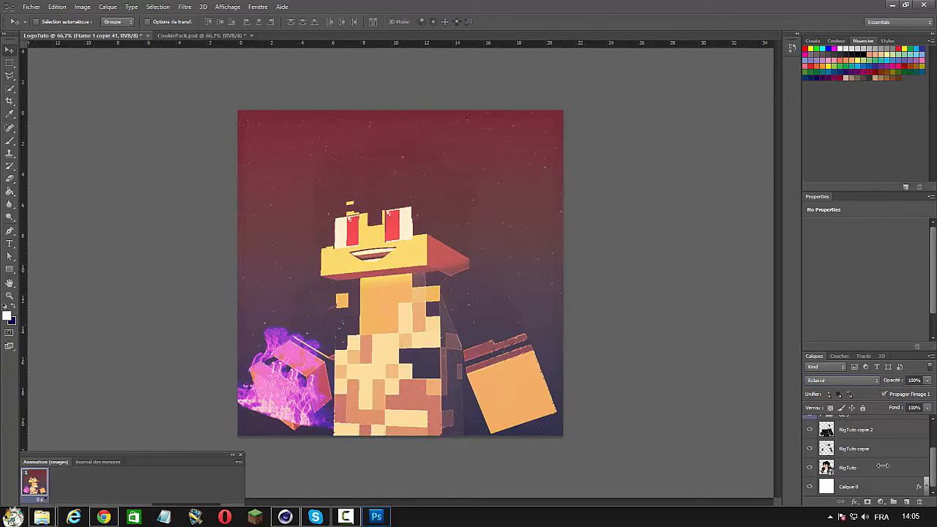
Step: Duplicate the merged hand flame, nudge the copy slightly sideways and merge it down into Flame 1 copie 41
scroll(883, 466, "up", 3)
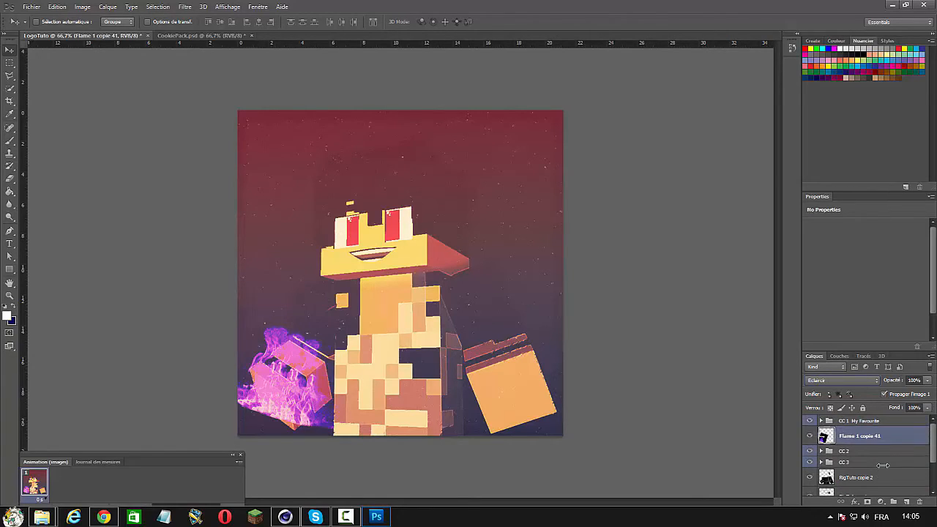
key("ctrl+j")
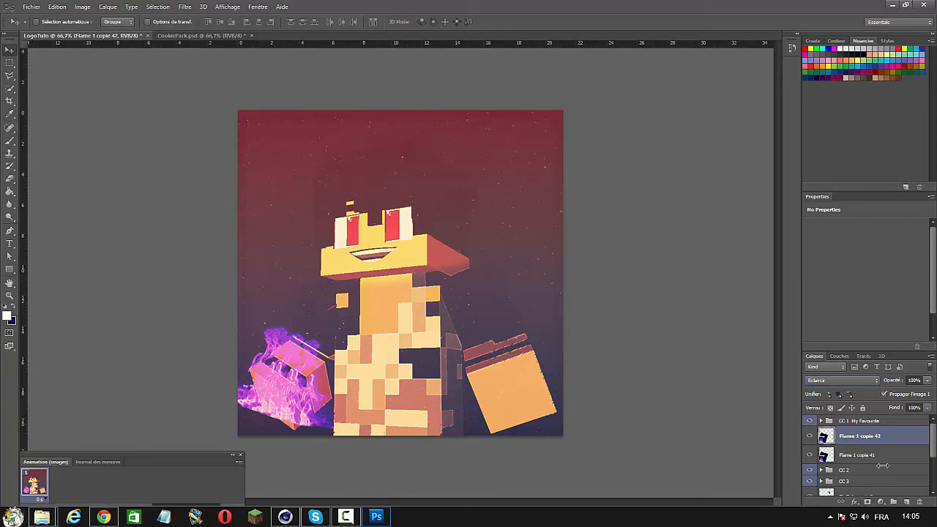
mouse_move(276, 419)
left_mouse_down()
mouse_move(266, 419)
mouse_move(274, 419)
left_mouse_up()
key("ctrl+e")
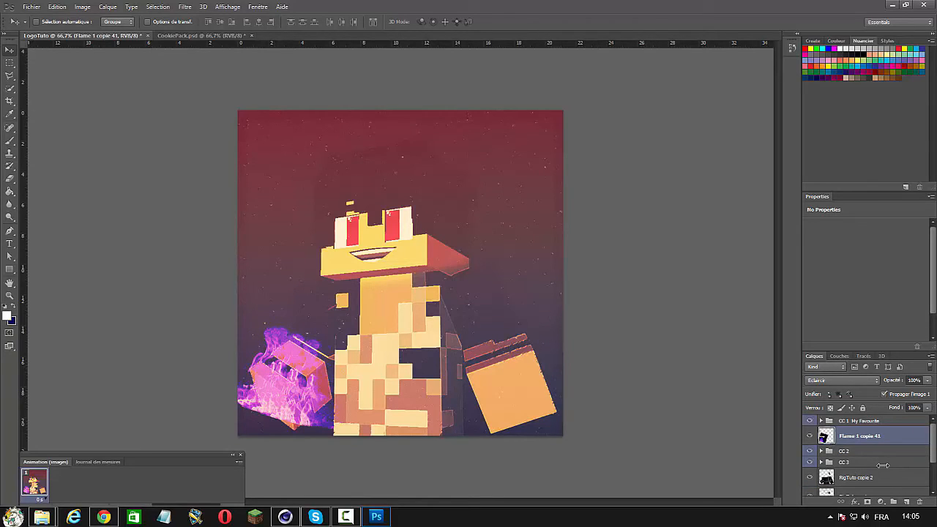
Step: Duplicate the Flame 1 copie 41 layer repeatedly, up to Flame 1 copie 52
key("ctrl+j")
key("ctrl+j")
key("ctrl+j")
key("ctrl+j")
key("ctrl+j")
key("ctrl+j")
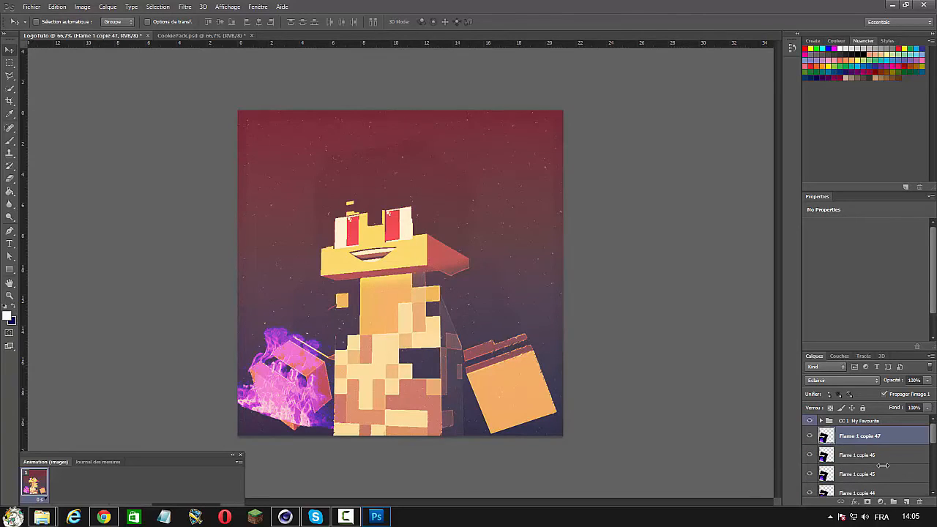
key("ctrl+j")
key("ctrl+j")
Step: Merge the flame layers from Flame 1 copie 52 down to Flame 1 copie 41 and set the blending mode to Eclaircir
scroll(883, 466, "down", 10)
scroll(882, 466, "up", 1)
left_click(882, 443, "shift")
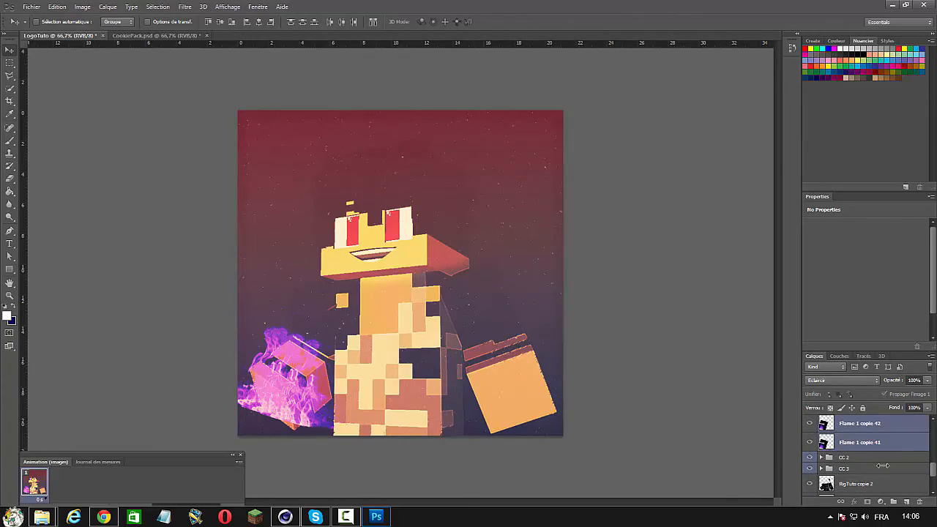
right_click(878, 438)
left_click(863, 316)
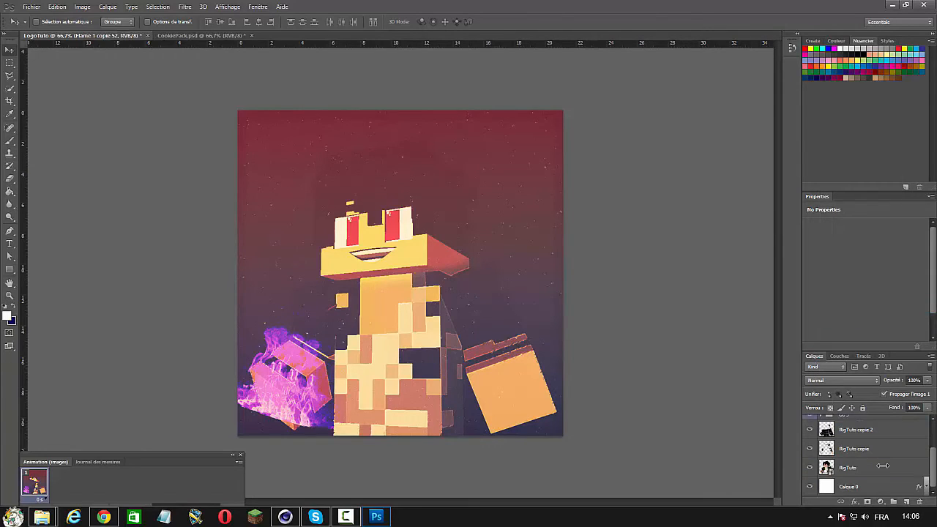
right_click(882, 466)
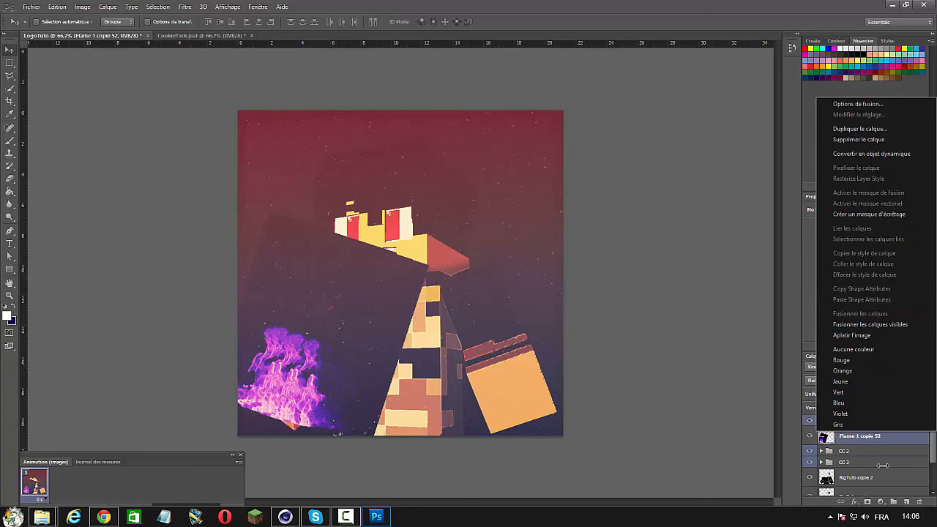
left_click(883, 465)
left_click(841, 381)
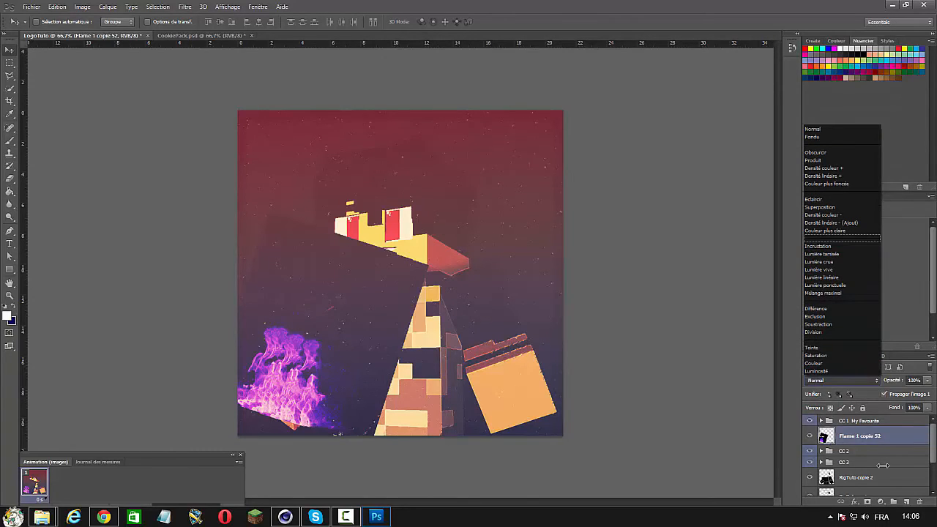
left_click(841, 199)
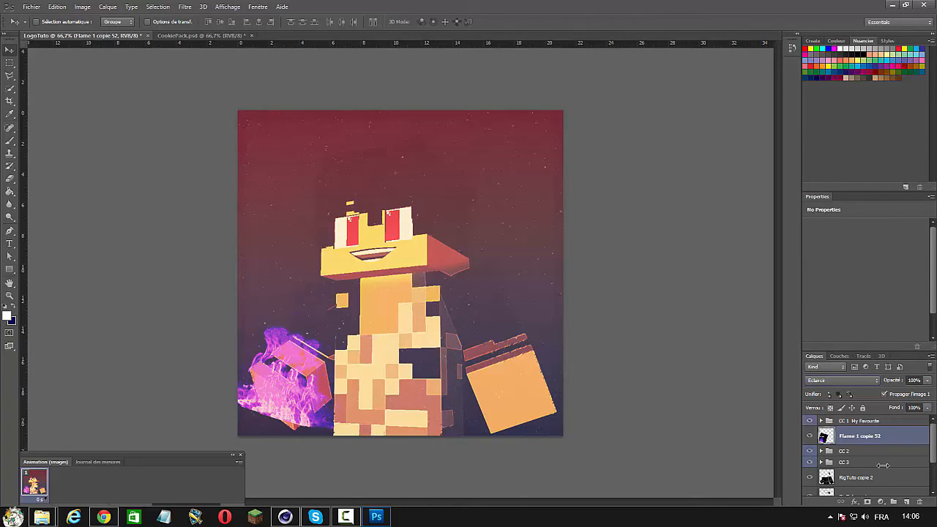
Step: Try to erase the parts of the flame that extend beyond the hand
left_click(9, 178)
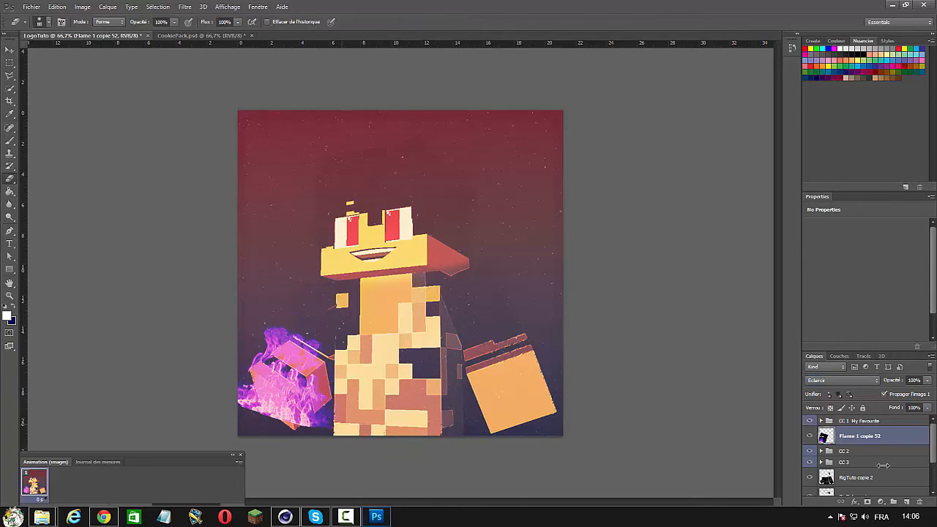
mouse_move(316, 424)
left_mouse_down()
mouse_move(240, 400)
mouse_move(276, 338)
mouse_move(313, 350)
mouse_move(281, 344)
mouse_move(256, 360)
left_mouse_up()
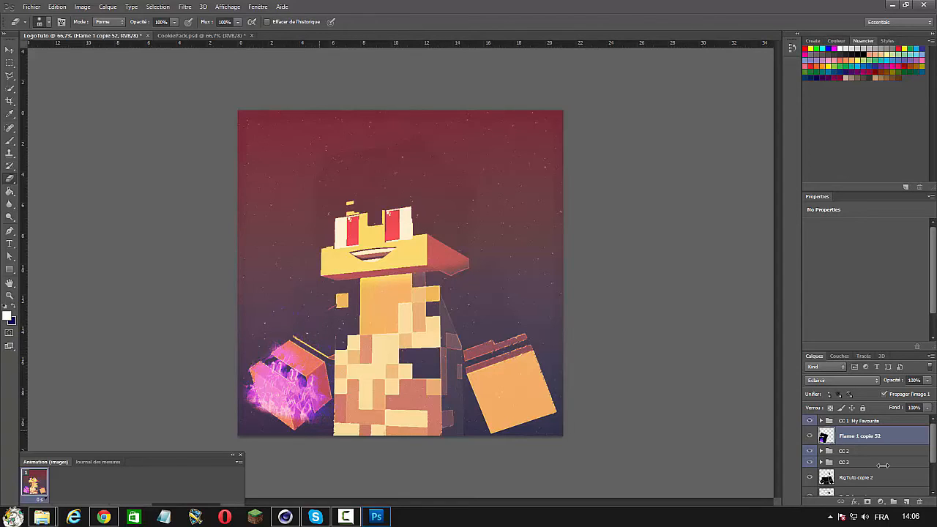
left_click(10, 49)
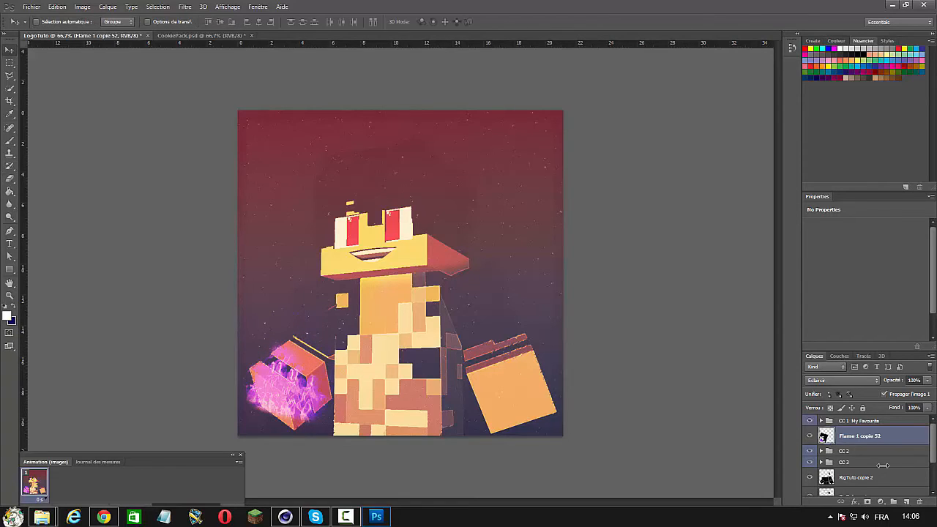
Step: Try to rotate the flame layer about 3.5 degrees clockwise, and undo the latest flame edits, including the erasing
key("ctrl+t")
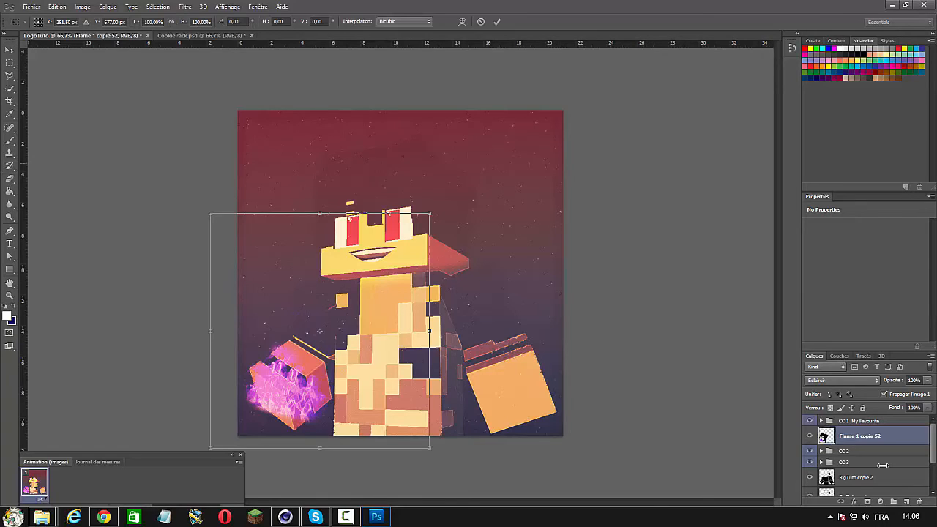
mouse_move(444, 181)
left_mouse_down()
mouse_move(460, 192)
mouse_move(452, 180)
left_mouse_up()
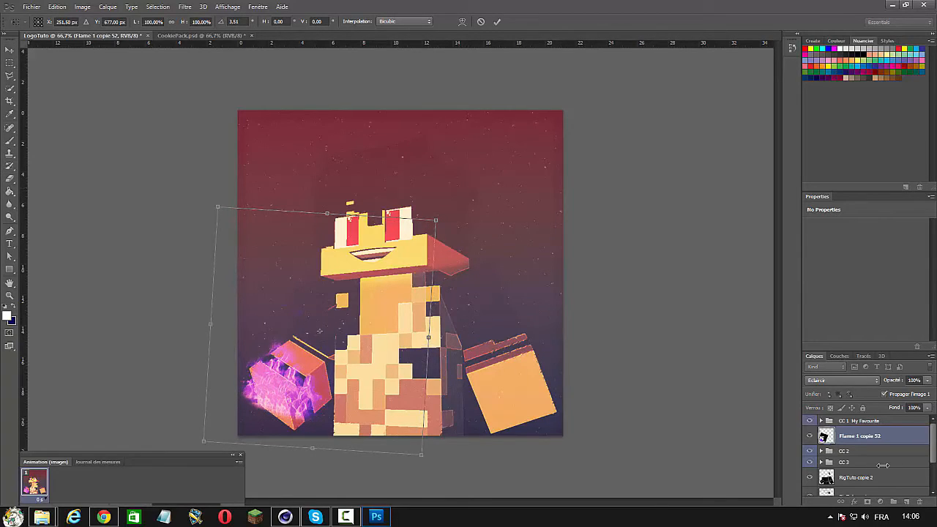
key("Return")
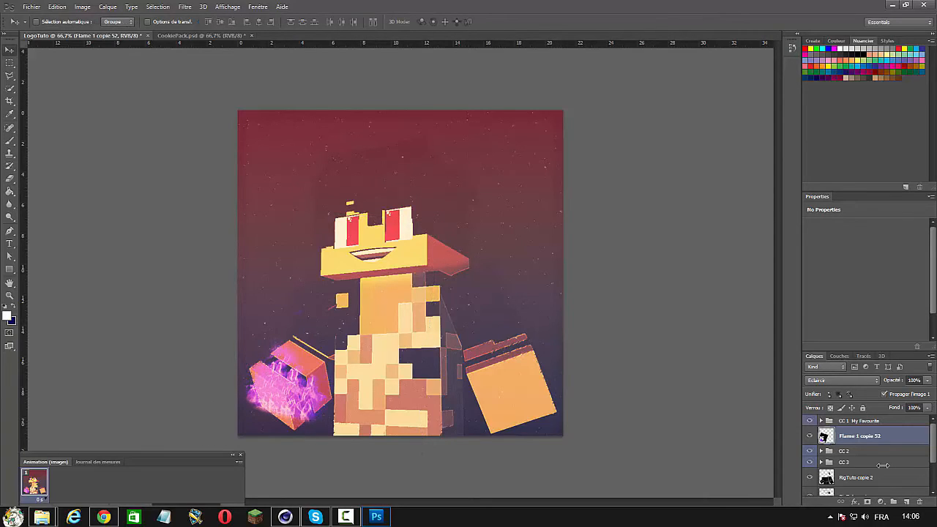
key("ctrl+z")
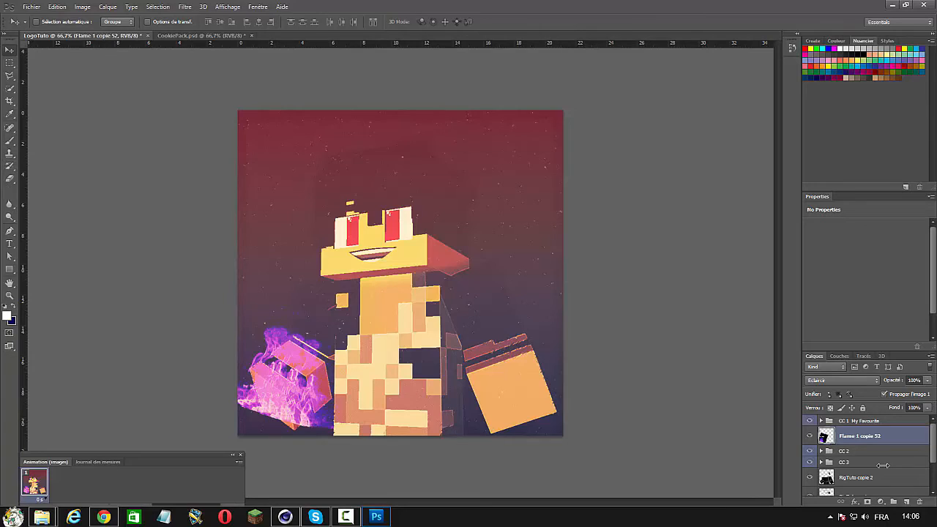
Step: Erase the flame's lower edge beneath the hand and move the flame slightly inwards and down over the hand
key("e")
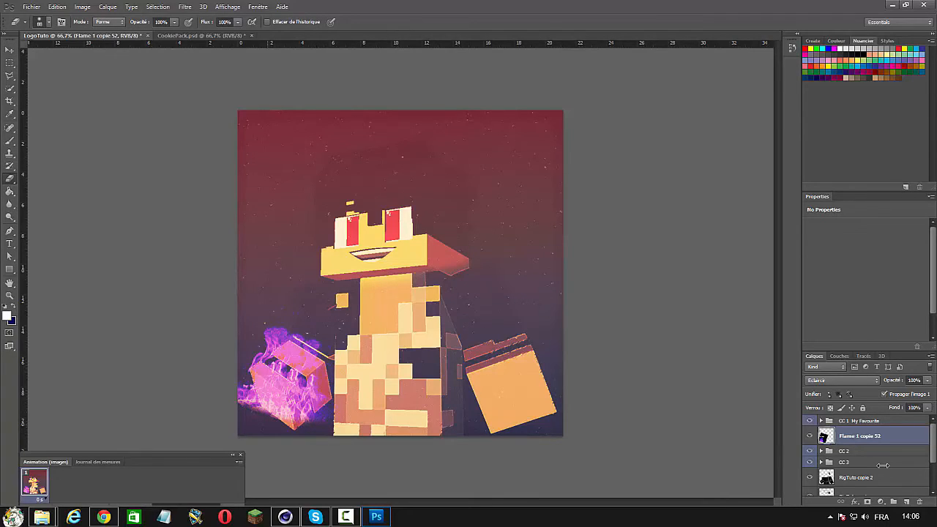
key("v")
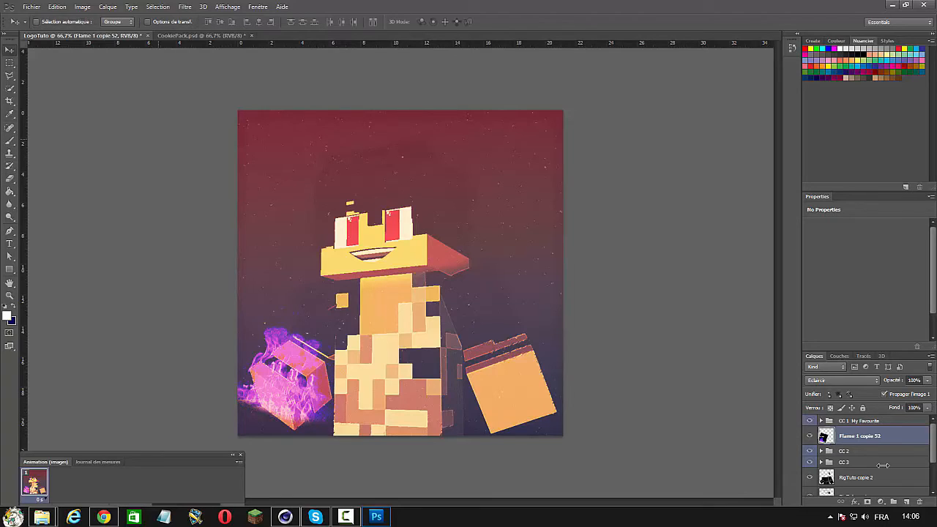
left_click_drag(268, 379, 278, 385)
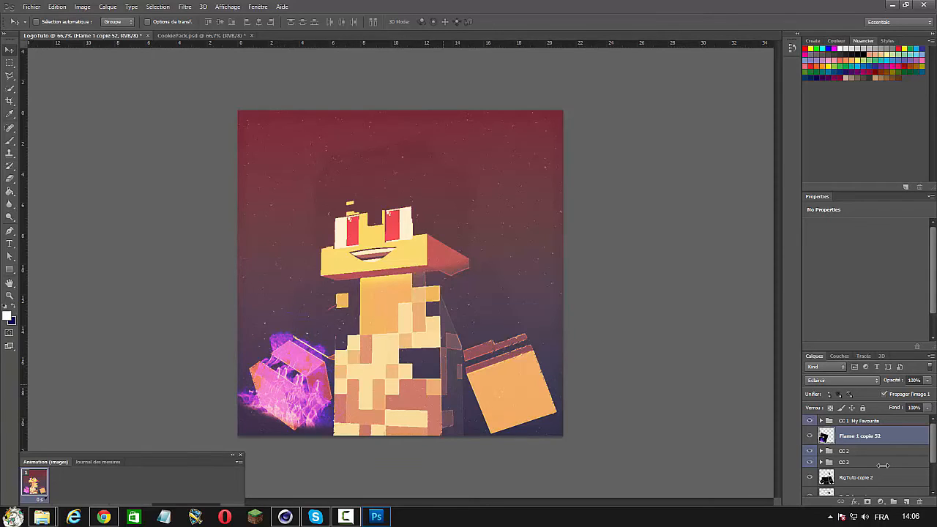
Step: Duplicate the flame layer twice, merge the three flame layers into one, and set its blending mode to Eclaircir
key("ctrl+j")
key("ctrl+j")
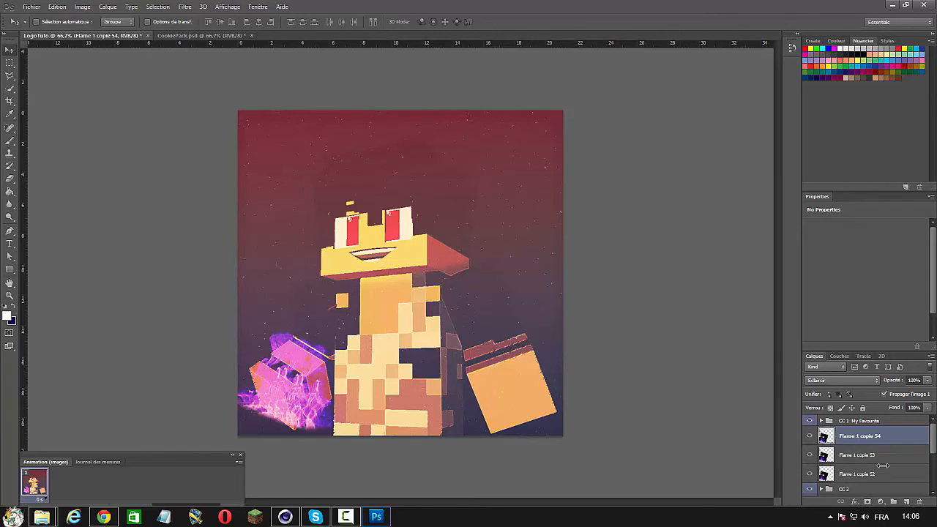
left_click(883, 472, "shift")
right_click(883, 471)
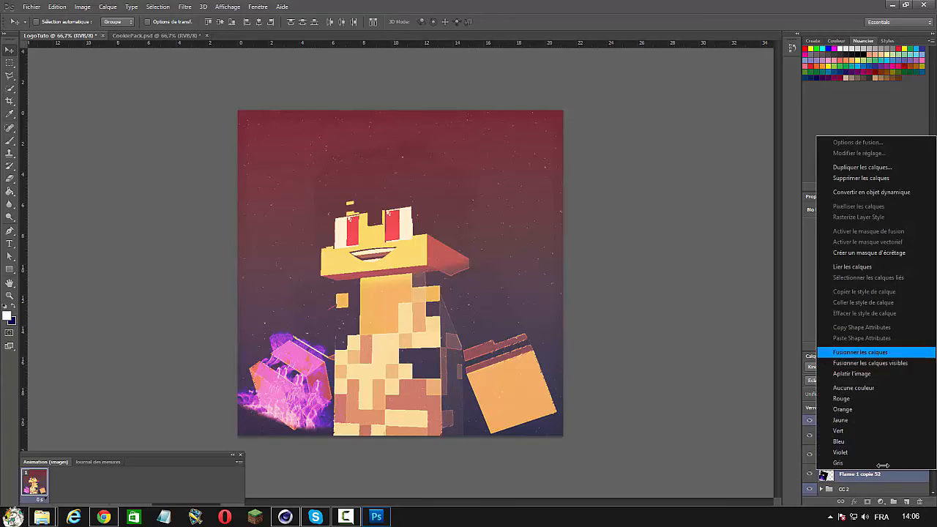
left_click(882, 352)
left_click(825, 367)
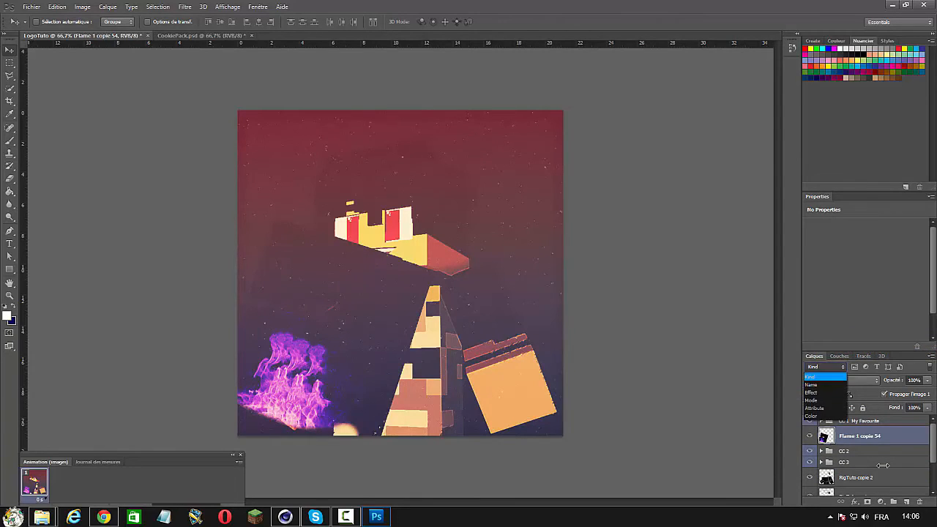
left_click(825, 376)
left_click(842, 381)
left_click(813, 199)
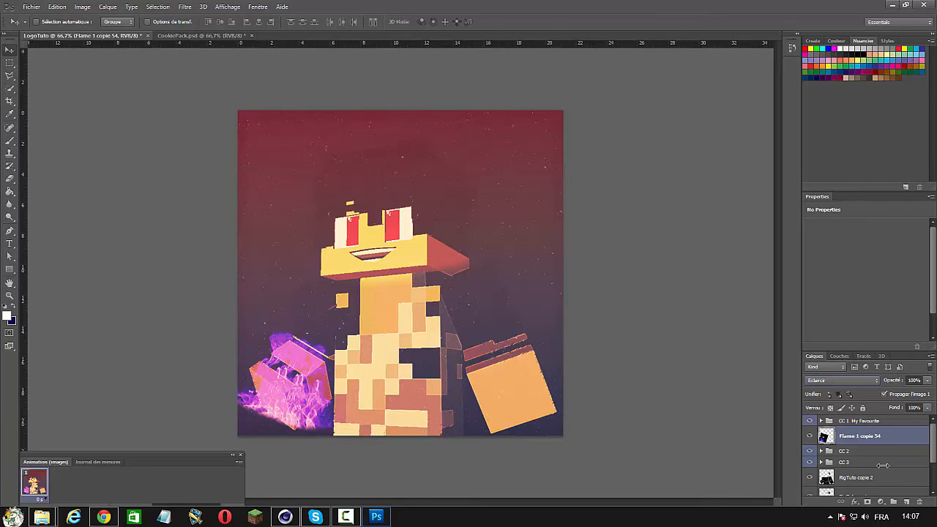
Step: Compare the image with the colour correction groups CC 1 My Favourite, CC 2 and CC 3 shown and hidden
left_click(809, 421)
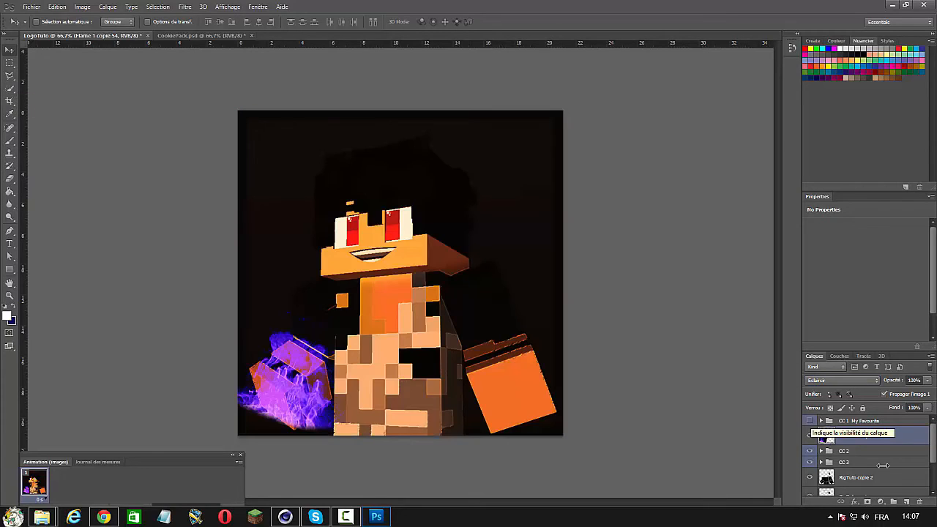
left_click(809, 421)
left_click(809, 451)
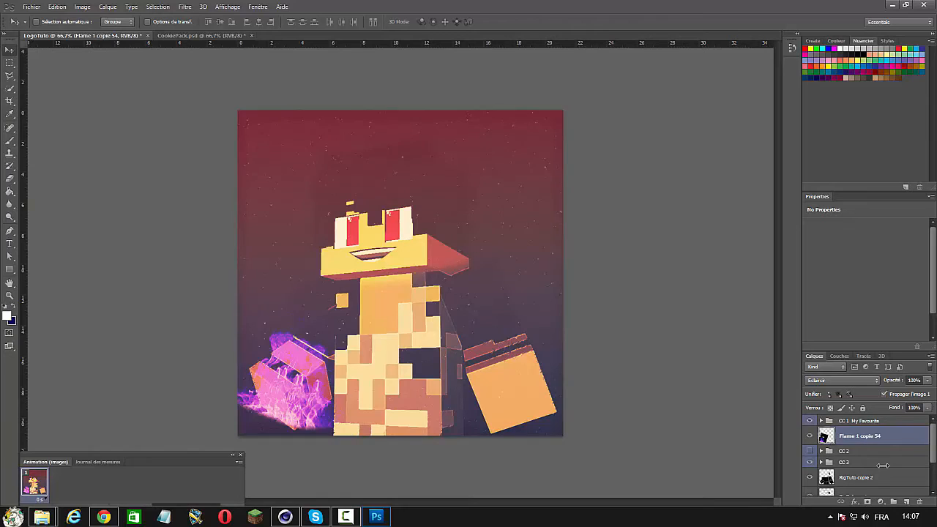
left_click(809, 462)
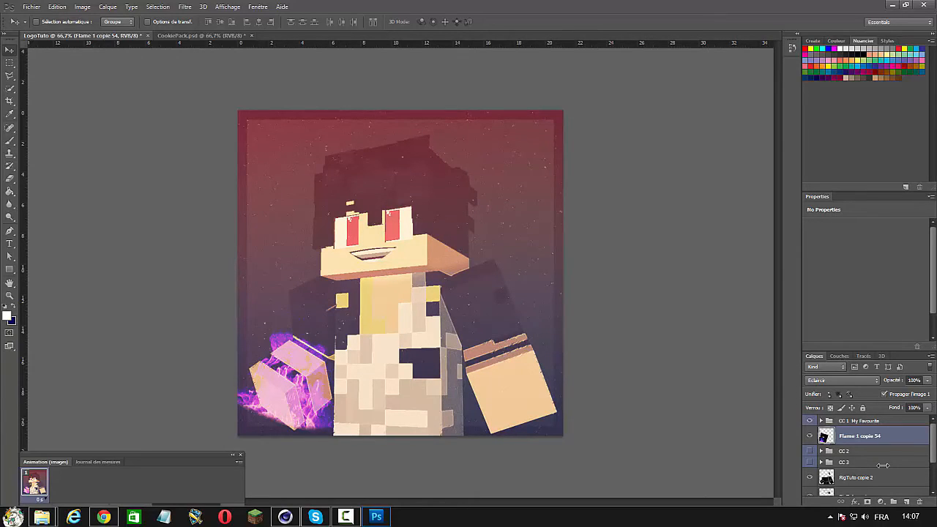
left_click(809, 421)
left_click(809, 451)
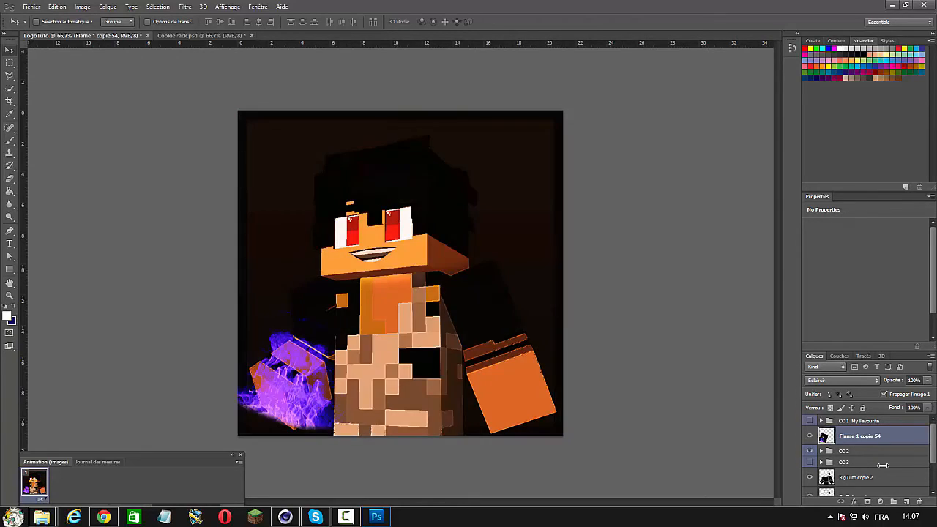
left_click(810, 462)
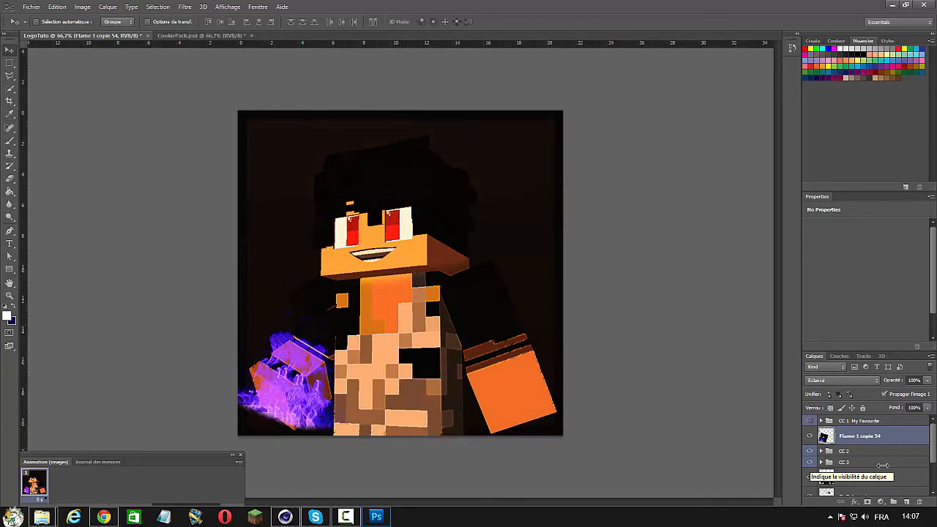
Step: Delete the colour correction group CC 1 My Favourite together with its contents
right_click(862, 421)
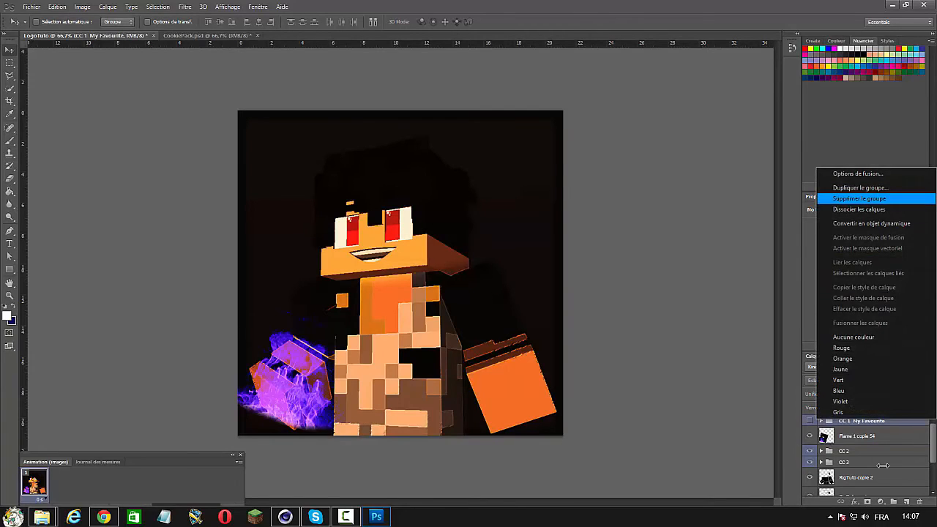
left_click(859, 199)
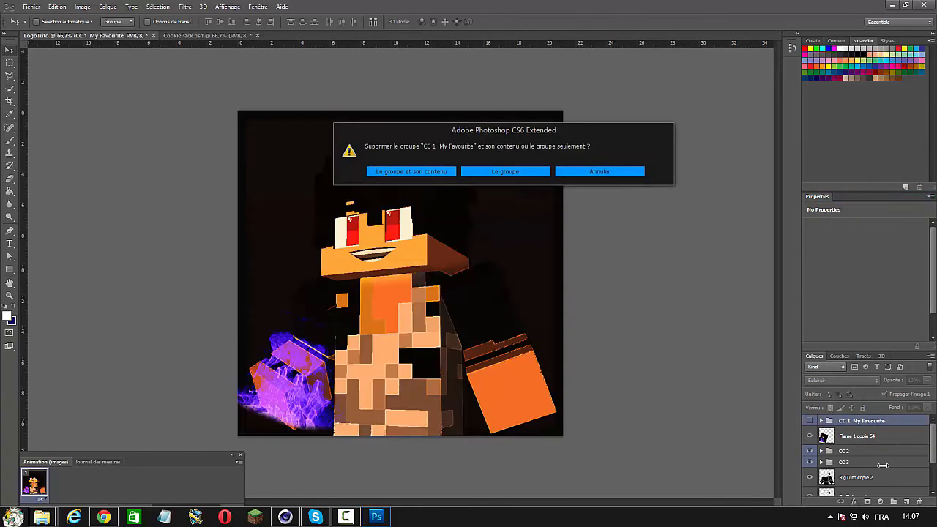
key("Return")
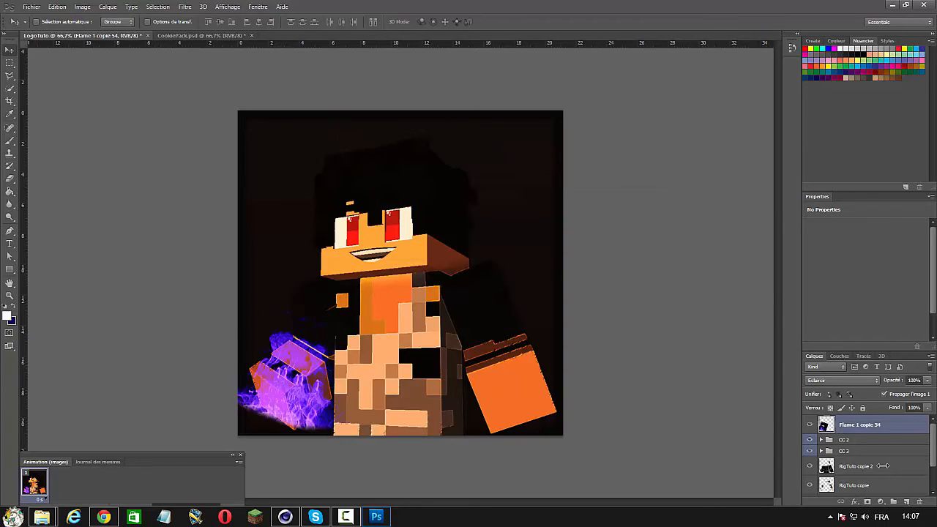
Step: Add a white text layer above the flame layer reading "ItsZerefSZR" near the top of the image
mouse_move(858, 425)
left_mouse_down()
mouse_move(858, 450)
mouse_move(859, 425)
left_mouse_up()
key("t")
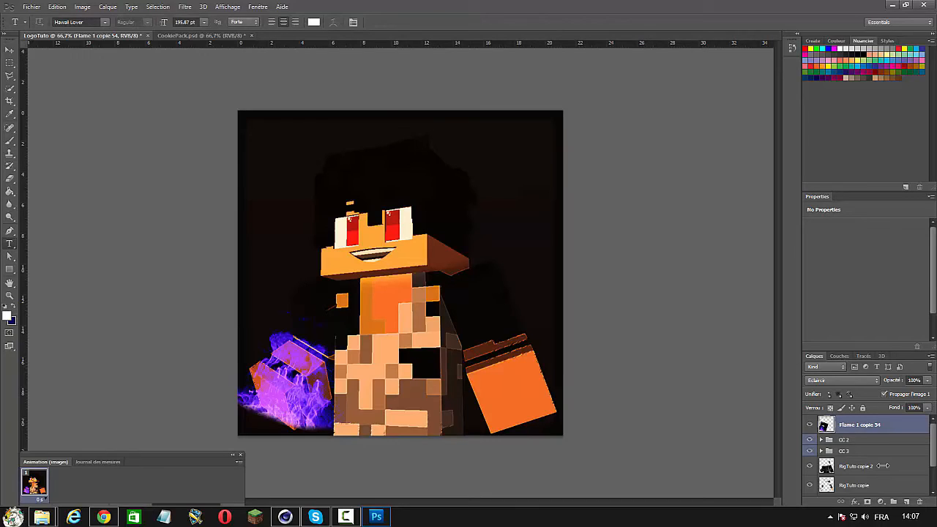
left_click(444, 151)
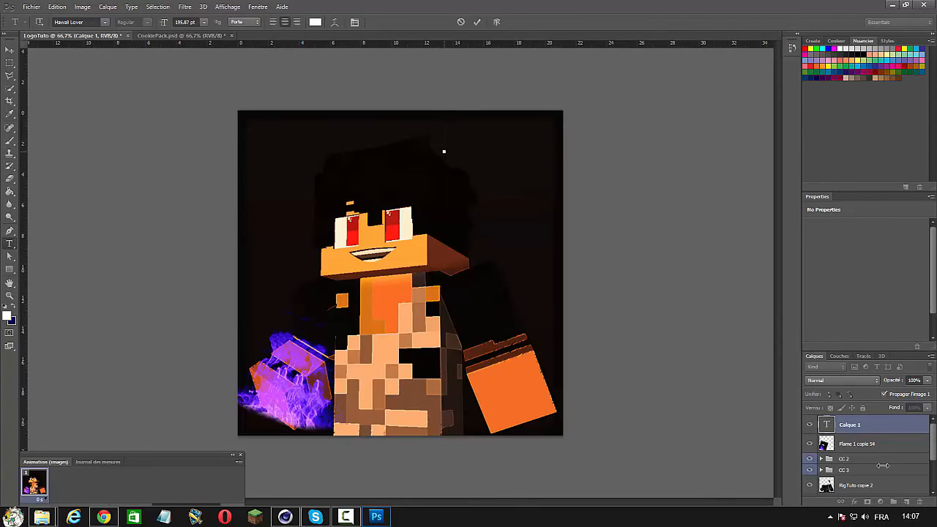
type("His")
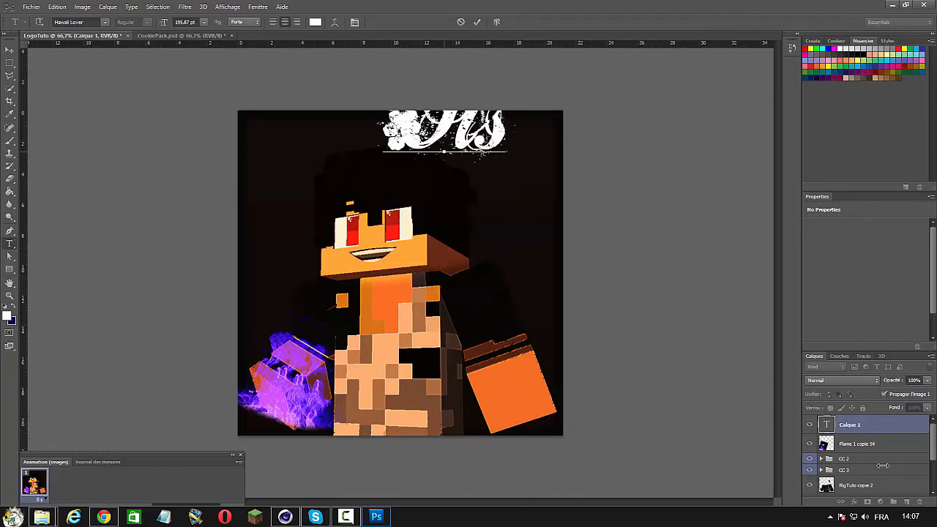
type(" jere")
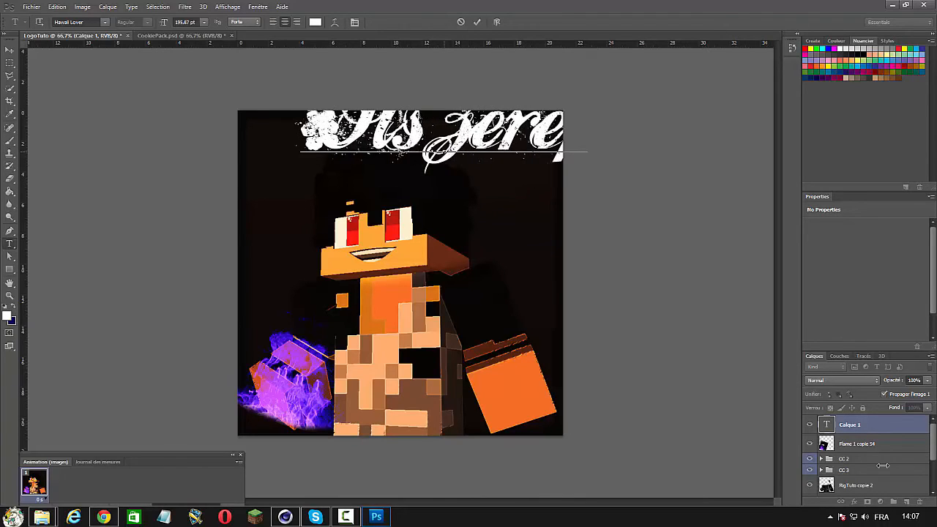
type("ps")
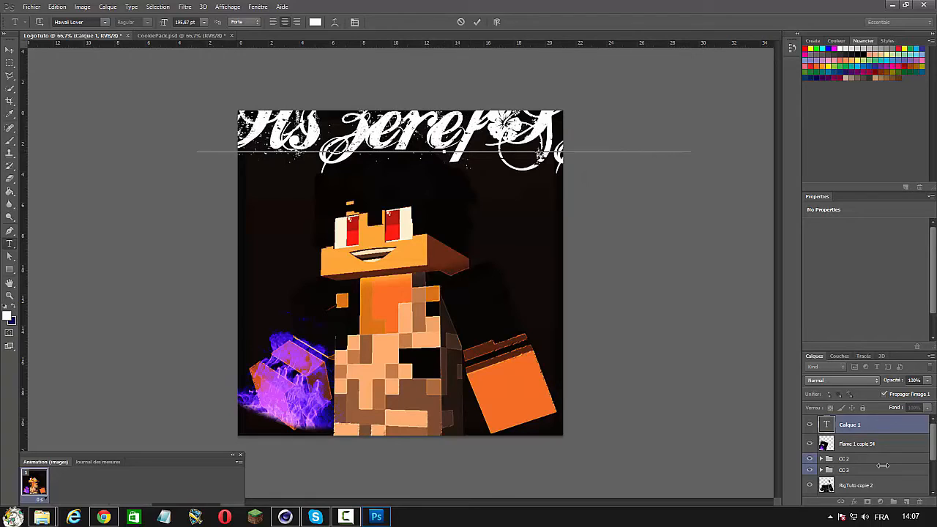
key("ctrl+Return")
key("v")
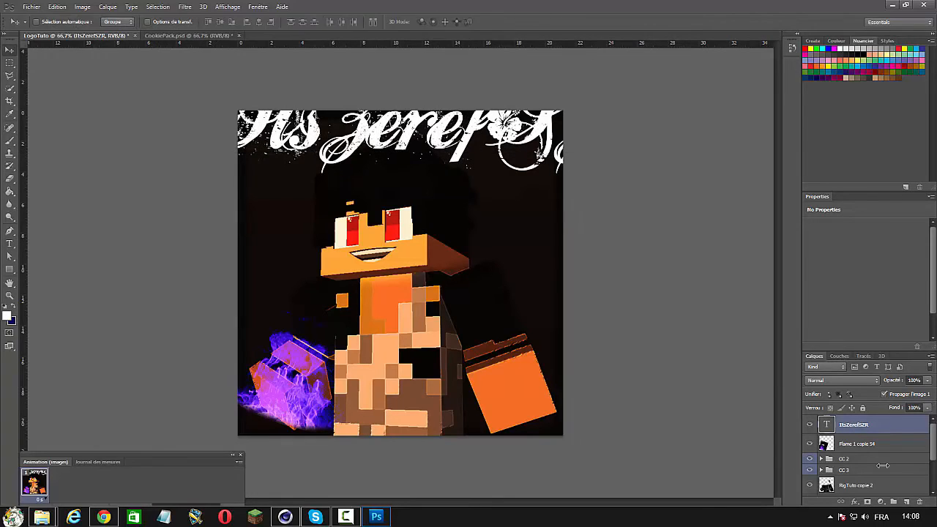
Step: Scale the text to about 28.5% and place it in the upper-right corner of the canvas
key("ctrl+t")
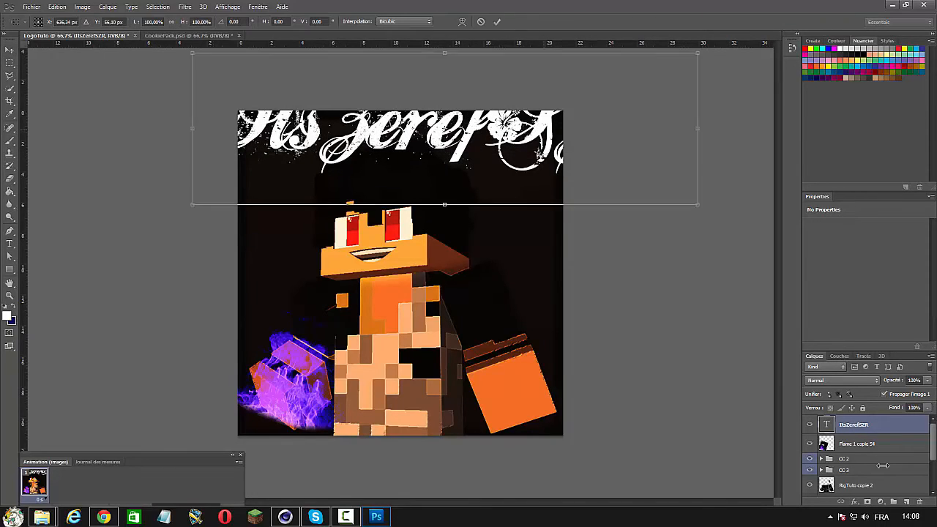
left_click_drag(439, 146, 397, 207)
left_click_drag(656, 111, 331, 208)
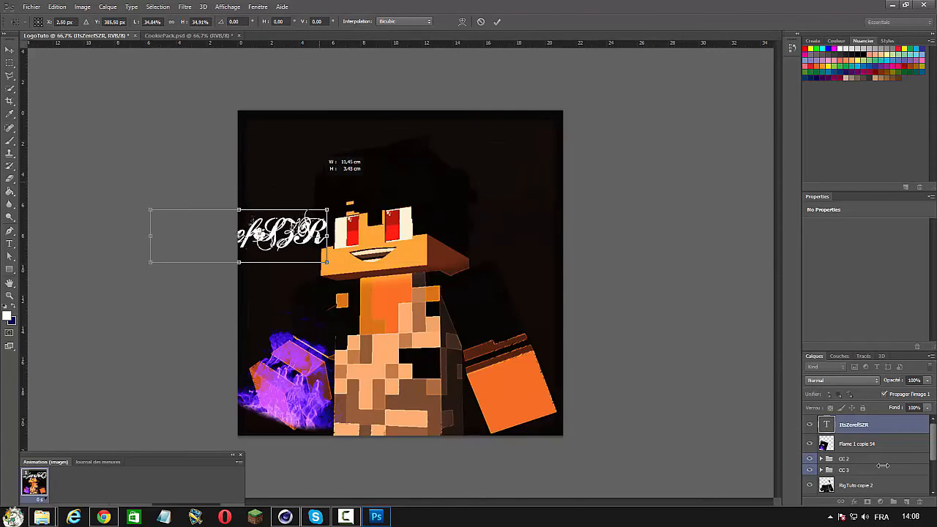
left_click_drag(292, 234, 513, 150)
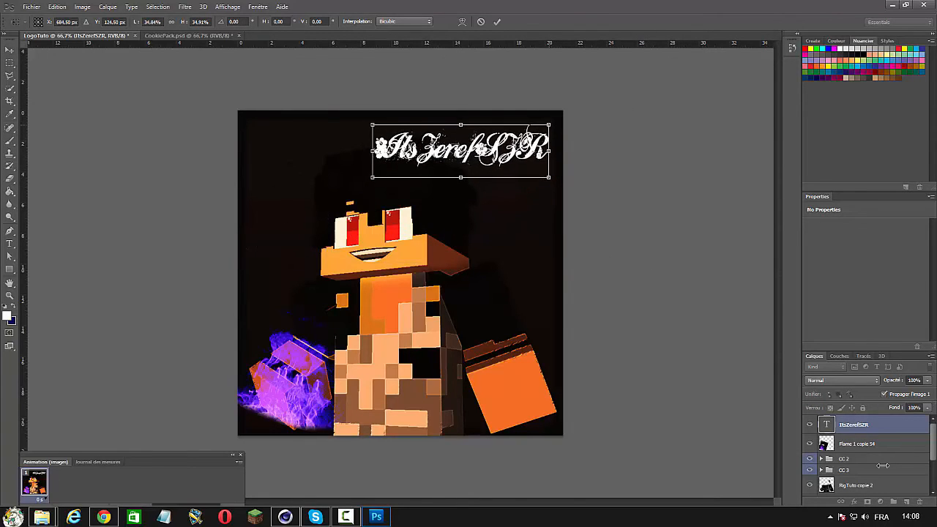
mouse_move(548, 125)
left_mouse_down("shift")
mouse_move(516, 132)
mouse_move(519, 144)
mouse_move(530, 143)
left_mouse_up("shift")
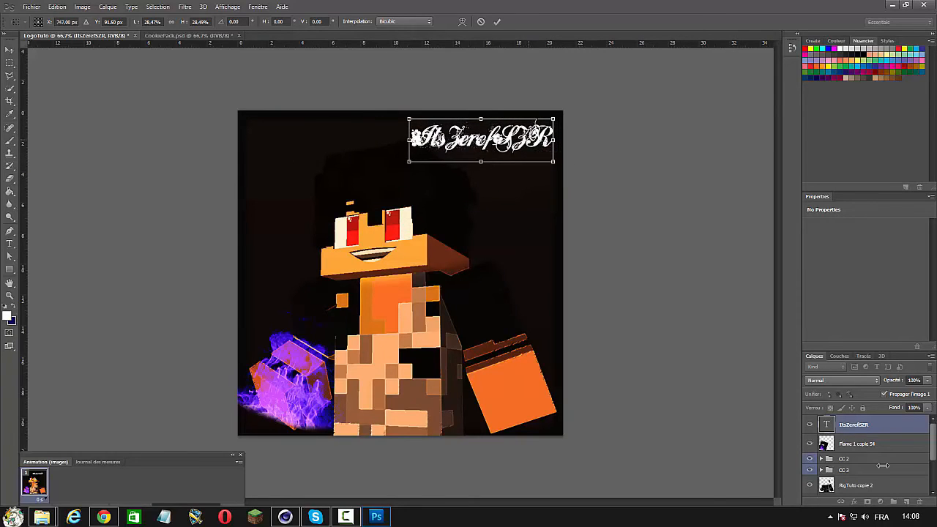
key("Return")
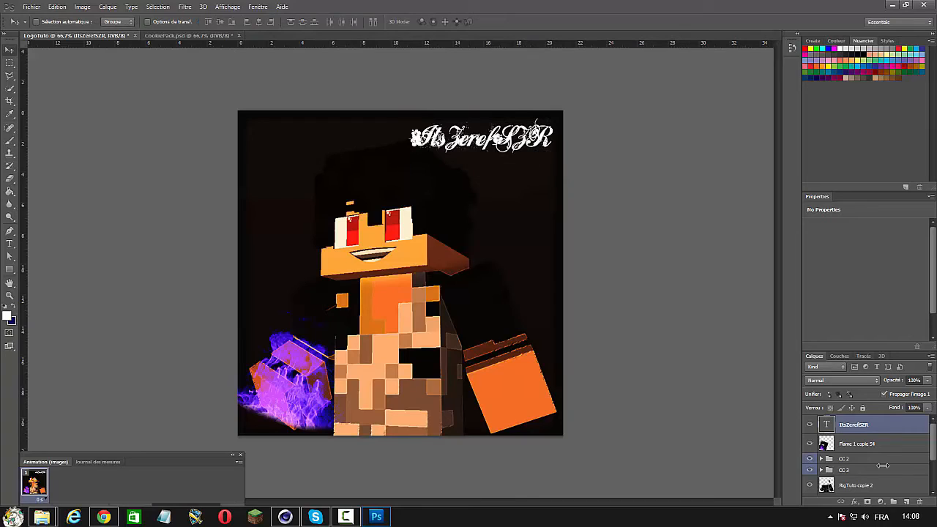
Step: Shrink the text slightly more while keeping it in the canvas's upper-right corner
key("ctrl+t")
left_click_drag(553, 119, 526, 139, "shift")
key("Return")
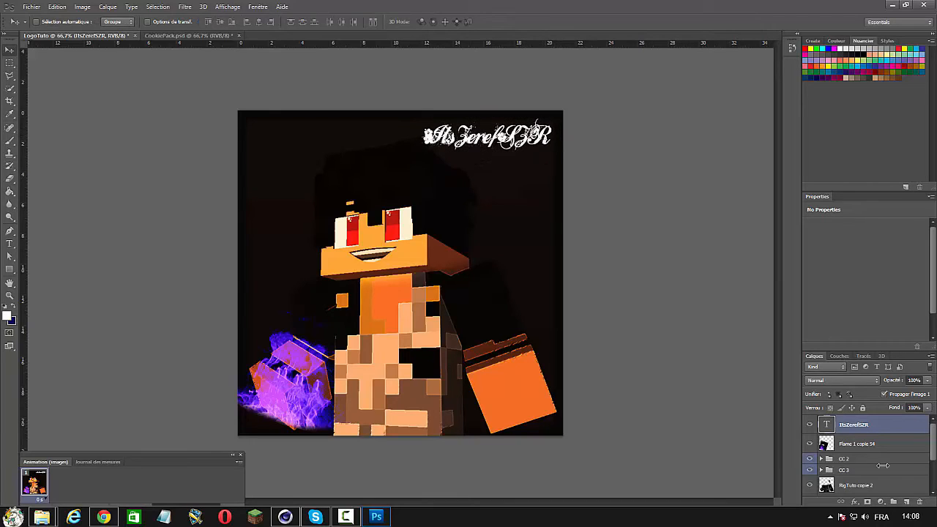
Step: Open the preset styles for the text layer and apply a glossy purple preset with shadows, gradient, pattern and stroke
double_click(882, 426)
left_click(483, 171)
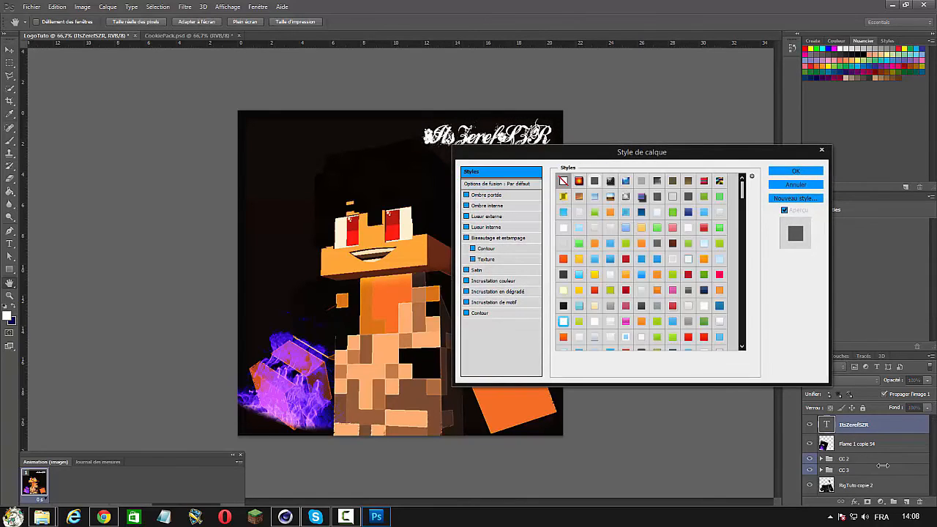
left_click_drag(641, 152, 669, 135)
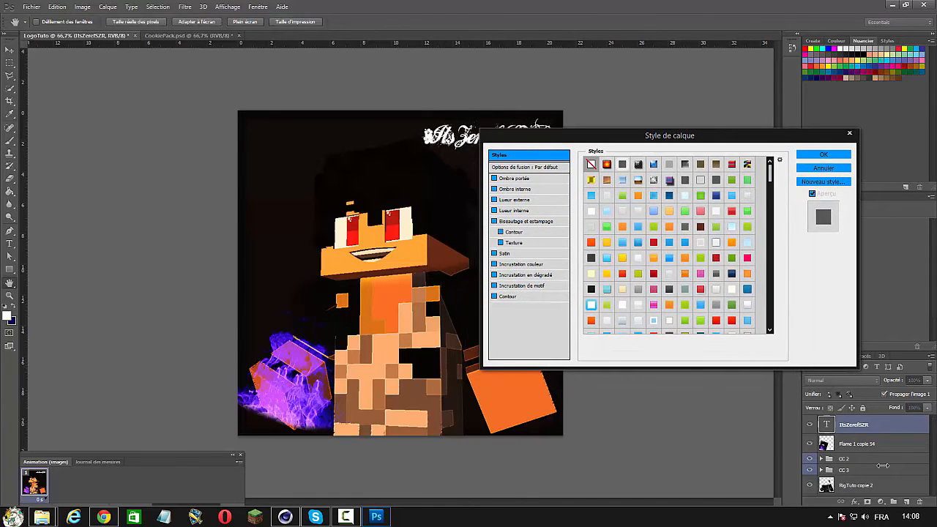
scroll(676, 245, "down", 10)
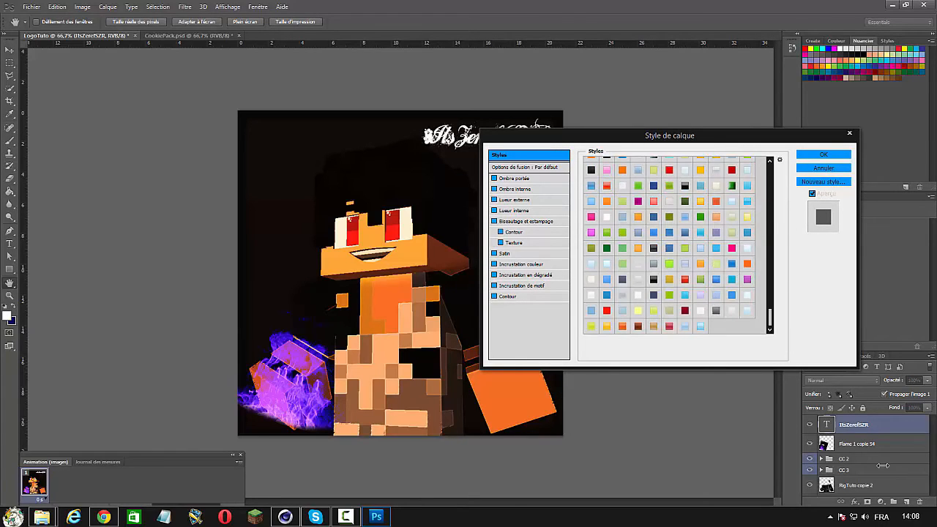
scroll(675, 245, "up", 5)
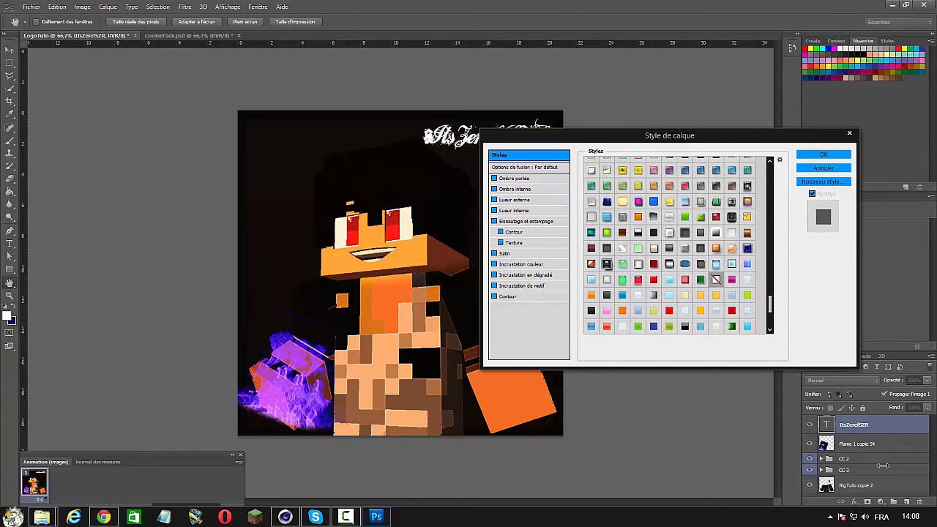
mouse_move(770, 304)
left_mouse_down()
mouse_move(769, 317)
mouse_move(770, 294)
left_mouse_up()
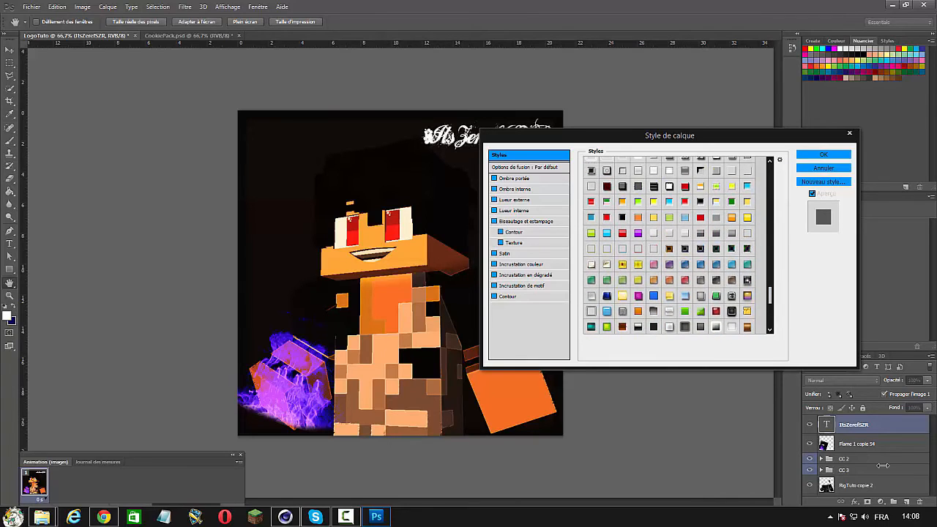
left_click(638, 233)
left_click_drag(669, 136, 675, 204)
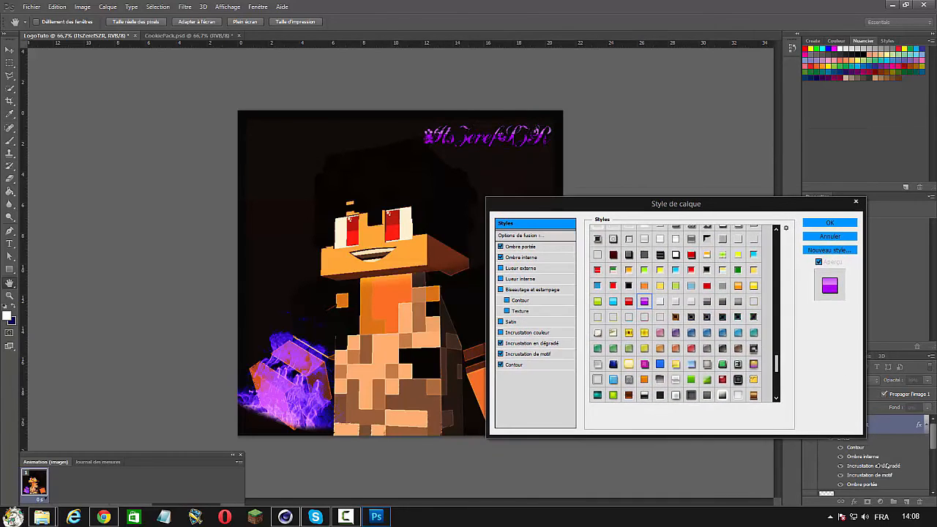
Step: Try a black, a dark blue and a glossy black preset style on the text
left_click_drag(776, 364, 776, 307)
left_click(691, 370)
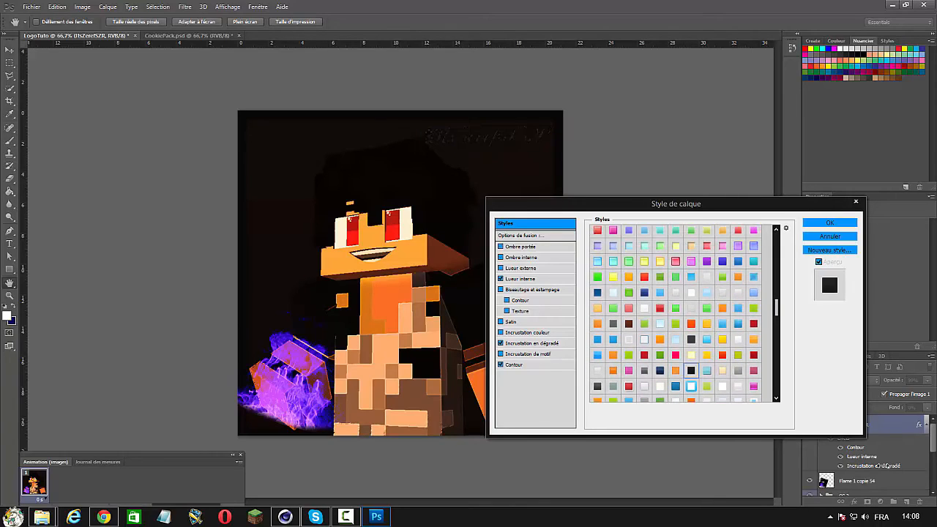
left_click(644, 292)
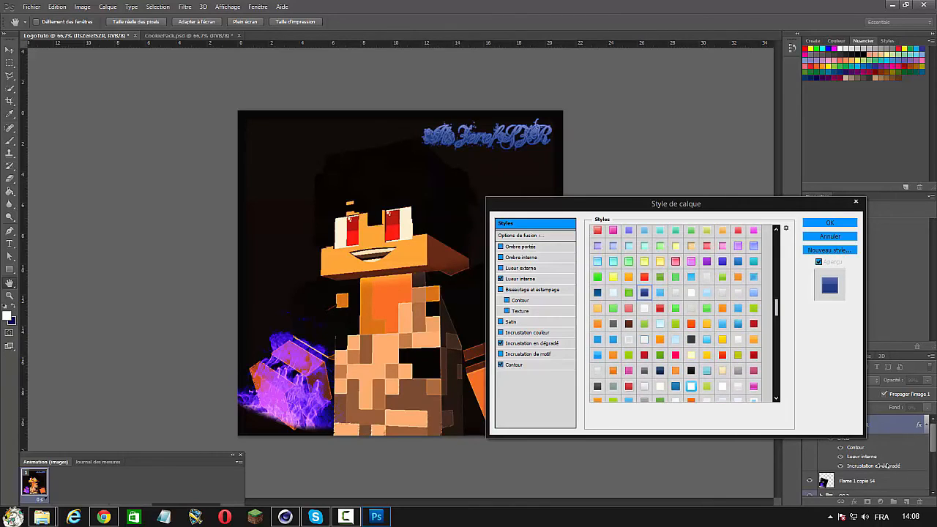
left_click_drag(776, 307, 776, 297)
left_click(597, 277)
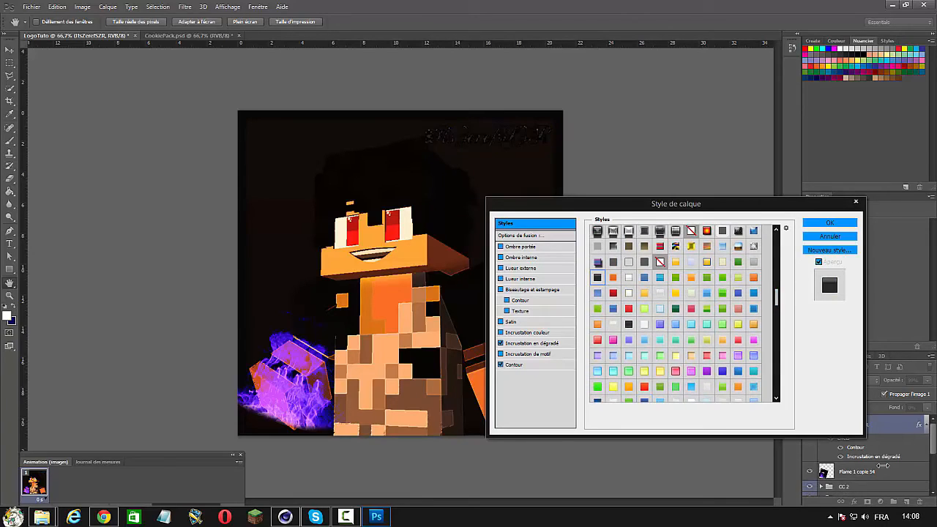
Step: Try a purple preset style on the text and settle on the pink-violet preset with gradient and stroke
left_click_drag(776, 297, 777, 295)
left_click(706, 392)
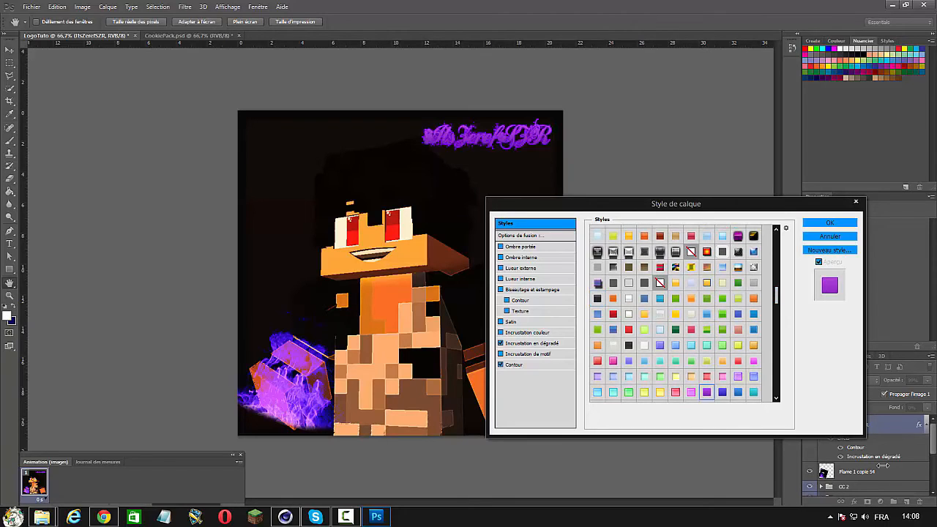
left_click_drag(777, 296, 777, 281)
left_click(598, 351)
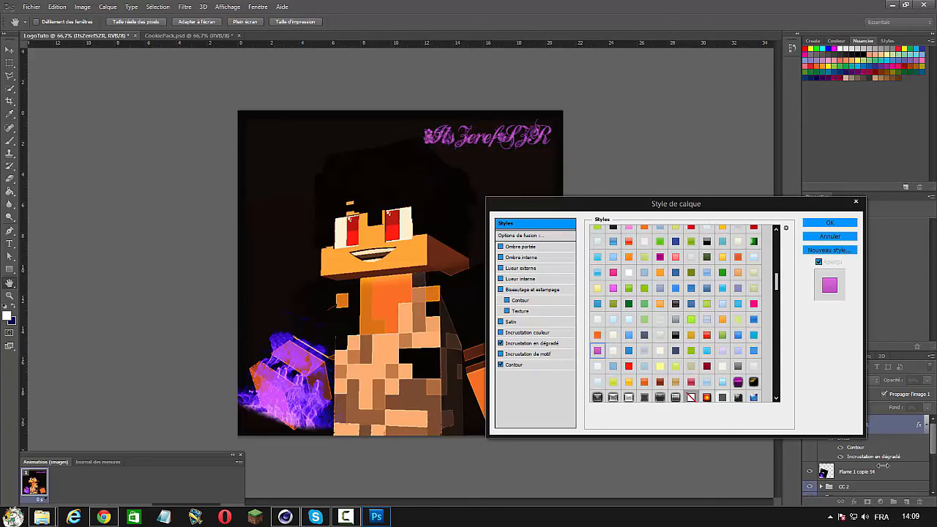
Step: Set the starting colour stop of the text's gradient overlay to dark violet 1c0038 and copy its hex code
left_click(533, 344)
left_click(664, 261)
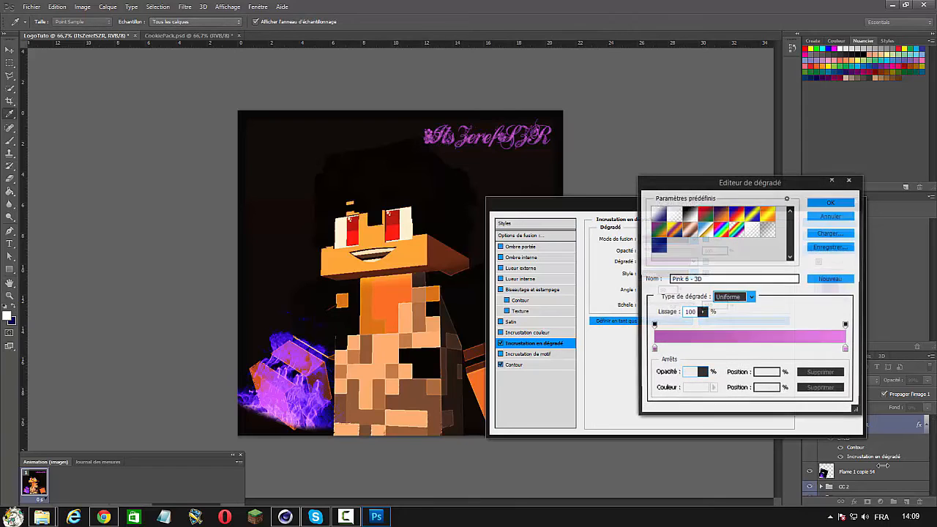
double_click(653, 350)
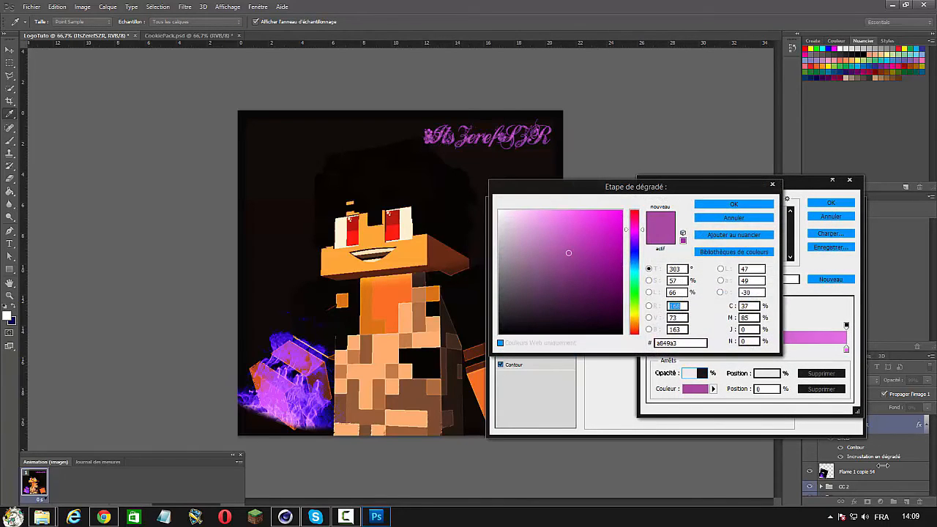
left_click_drag(634, 230, 634, 240)
mouse_move(568, 253)
left_mouse_down()
mouse_move(622, 264)
mouse_move(622, 307)
left_mouse_up()
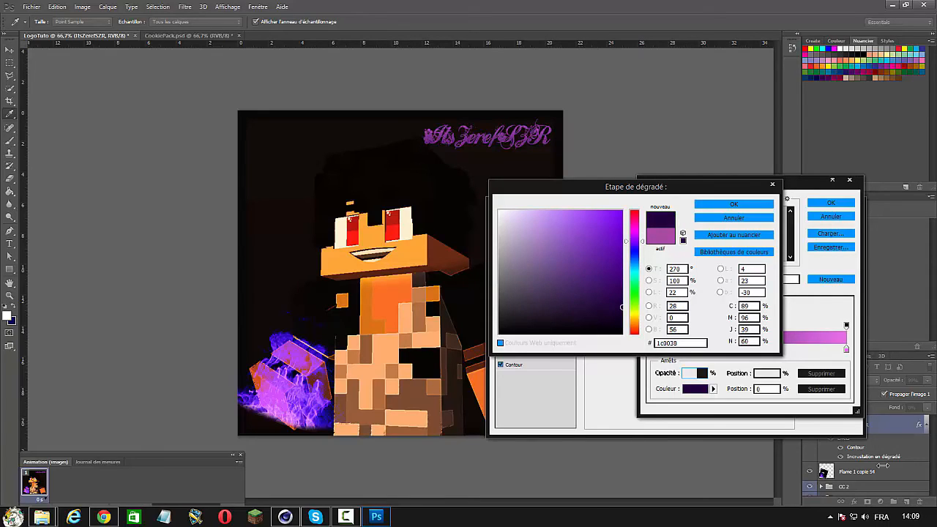
double_click(667, 343)
key("ctrl+c")
key("Return")
Step: Give the gradient's end colour stop the same dark violet, 1c0038, and accept the edited gradient
double_click(845, 350)
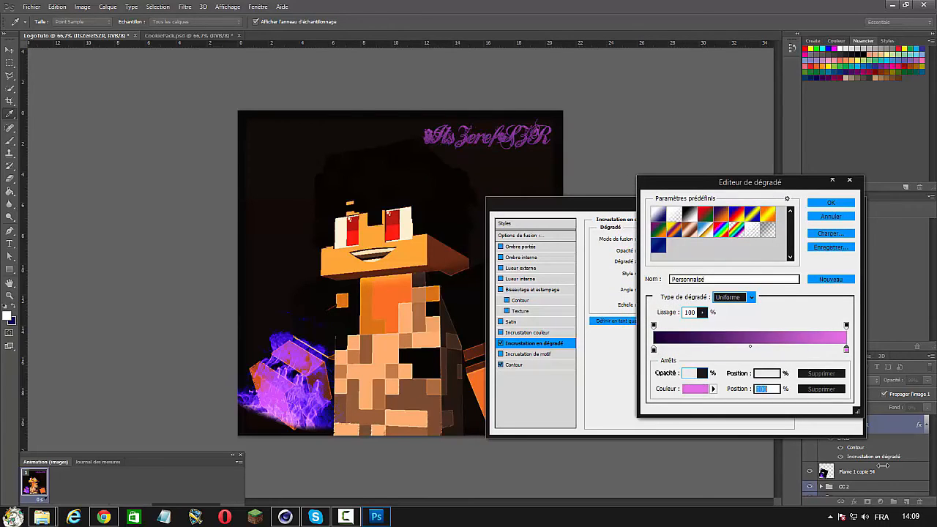
double_click(667, 342)
key("ctrl+v")
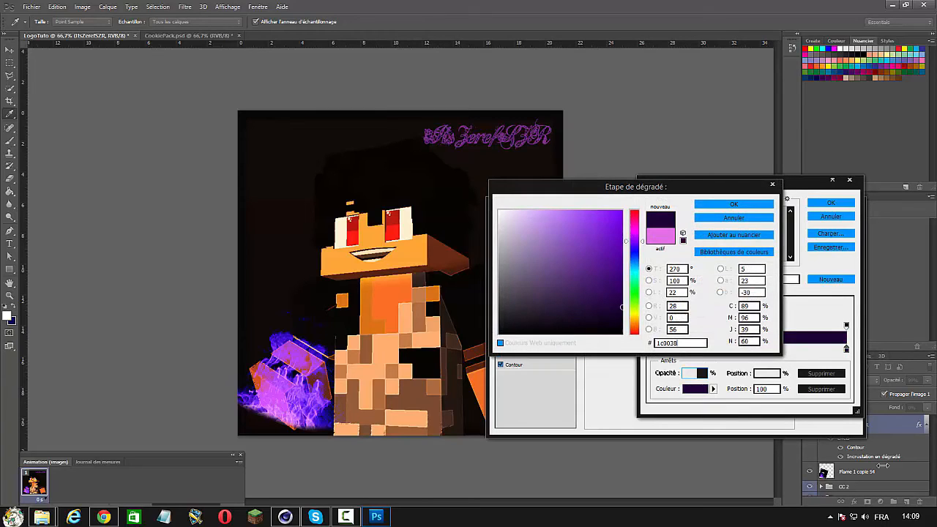
key("Return")
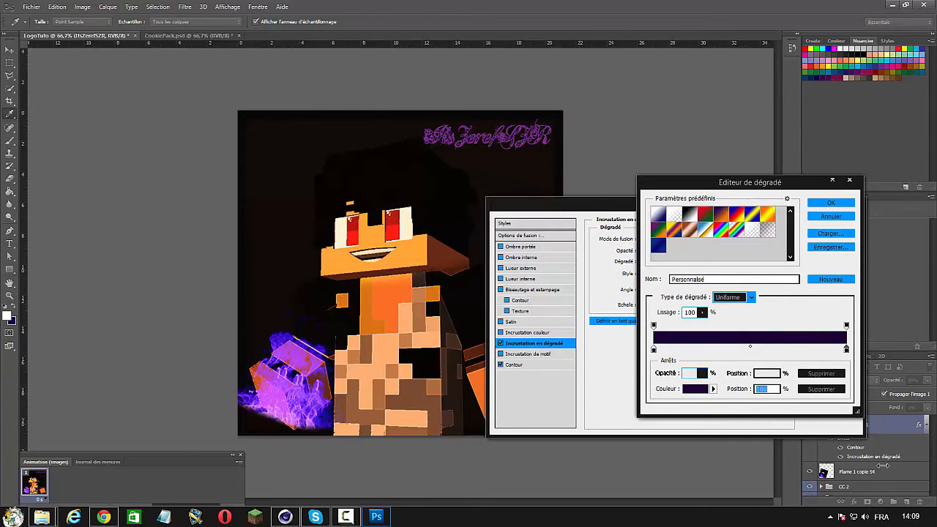
left_click(830, 203)
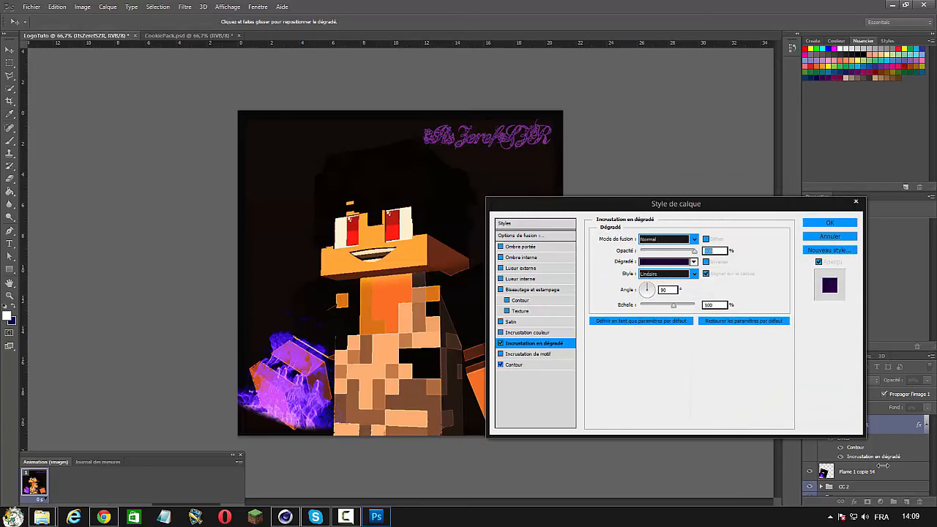
Step: Set the text's stroke colour to blue-violet 36078c and apply the layer style
left_click(515, 364)
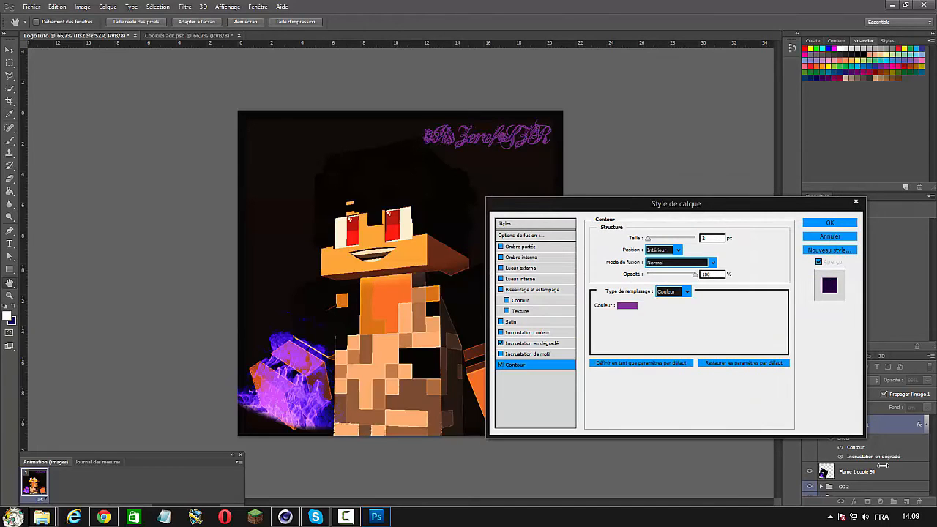
left_click(628, 305)
left_click(499, 333)
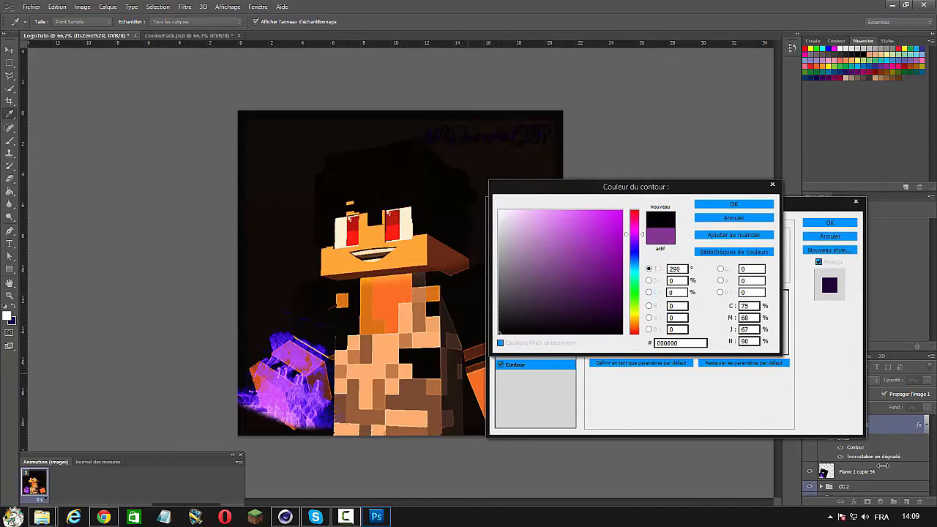
mouse_move(499, 334)
left_mouse_down()
mouse_move(512, 309)
mouse_move(607, 274)
mouse_move(620, 290)
left_mouse_up()
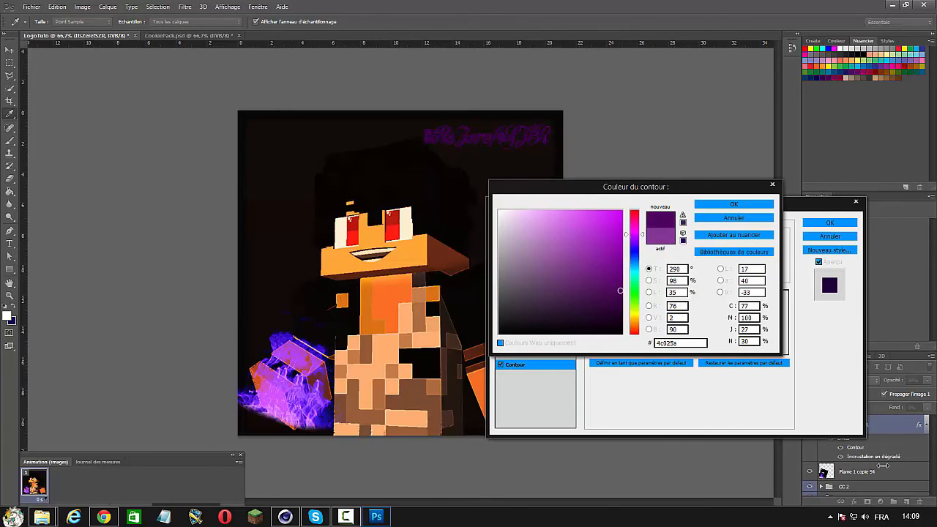
left_click_drag(635, 234, 635, 244)
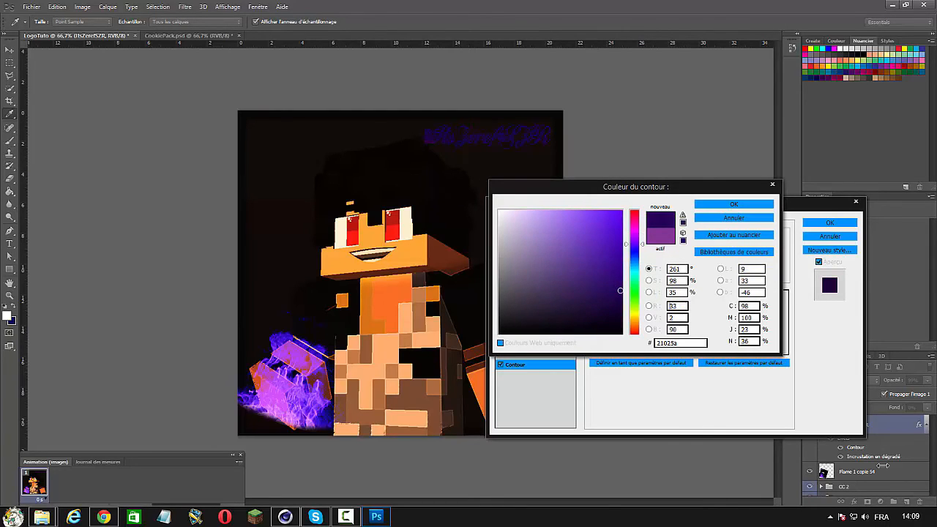
left_click(611, 264)
left_click_drag(611, 264, 617, 266)
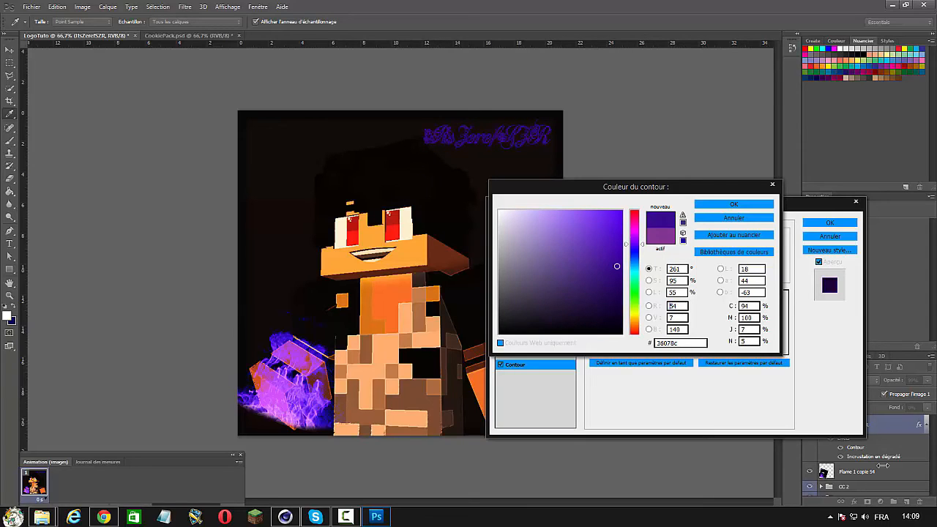
left_click(734, 204)
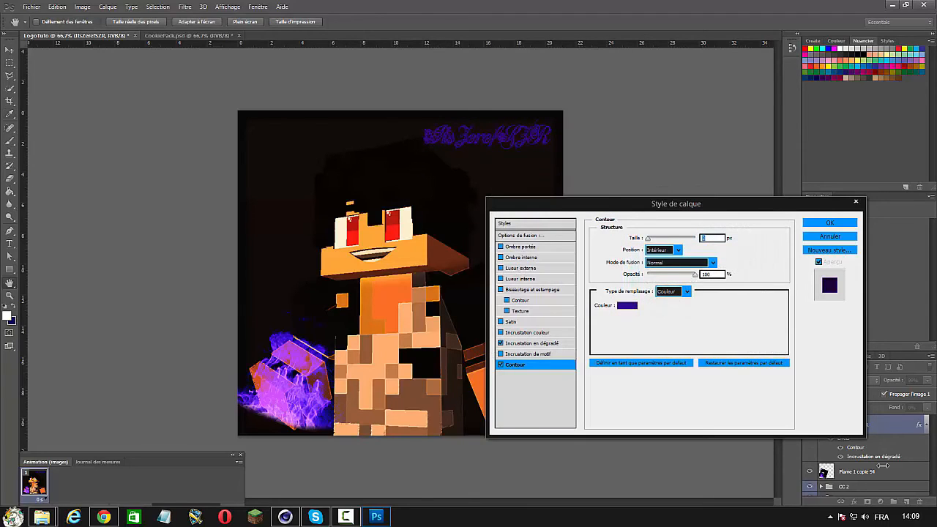
left_click(829, 222)
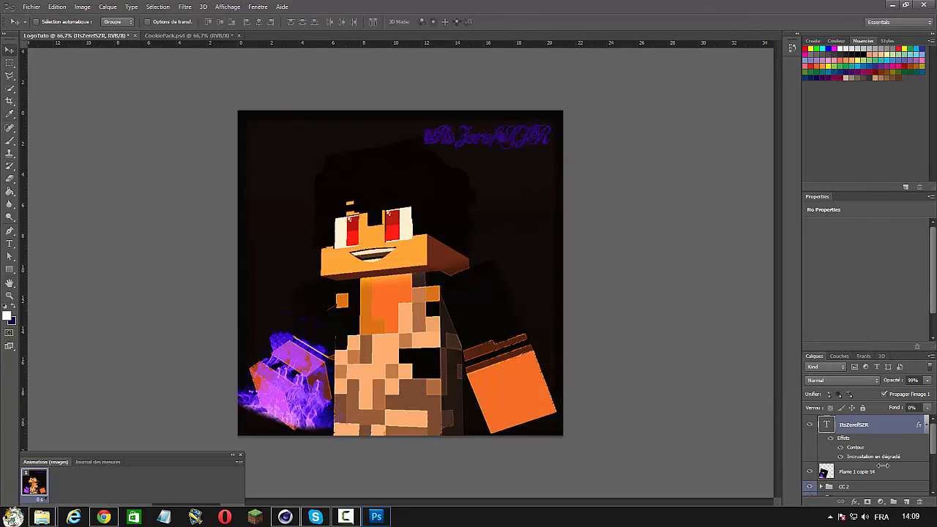
Step: Try the la Chatte à Maman and Lighthouse Personal Use fonts on the name text
left_click(9, 243)
left_click(105, 22)
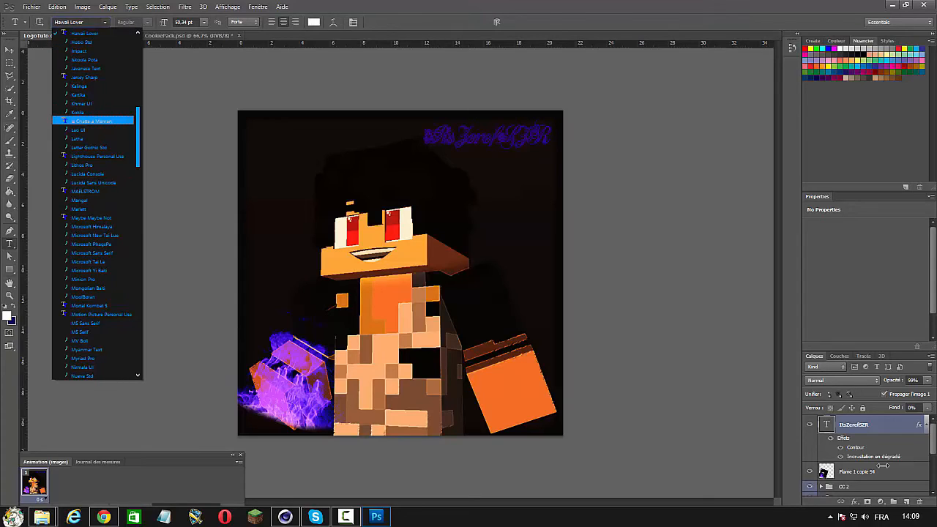
left_click(91, 122)
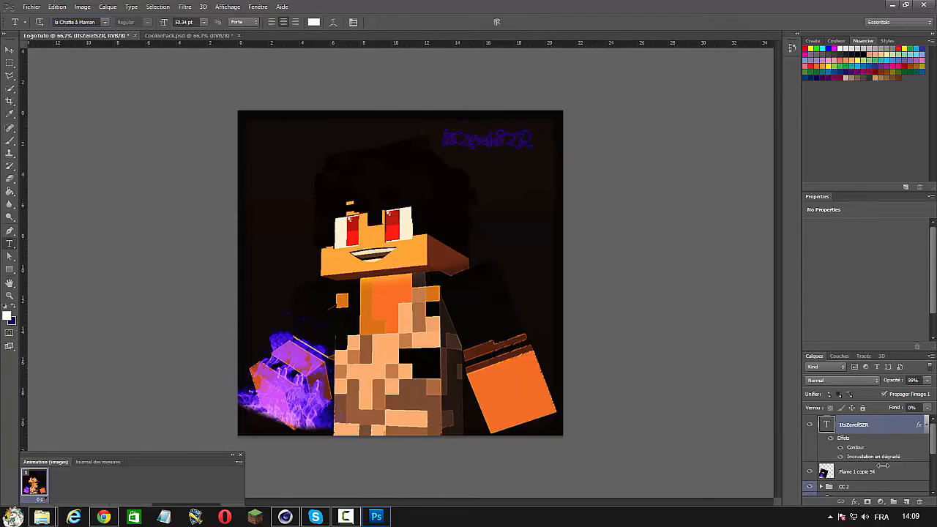
left_click(105, 22)
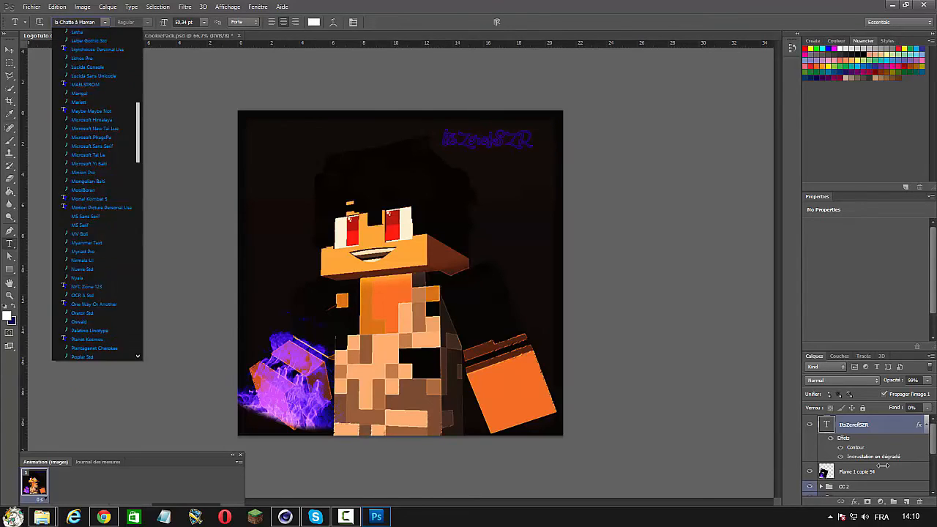
left_click(92, 68)
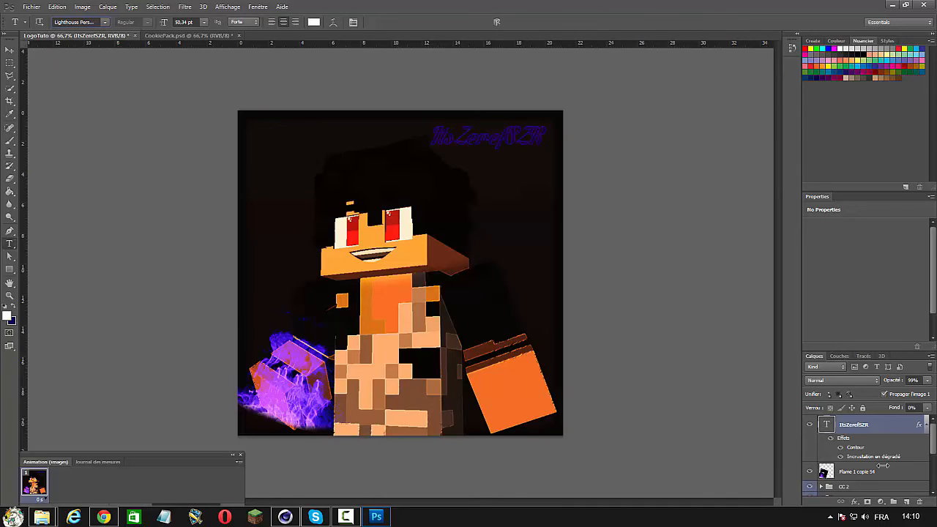
Step: Change the name text's font to Maybe Maybe Not and shrink it to about 26.74 pt above the character's head
left_click(105, 22)
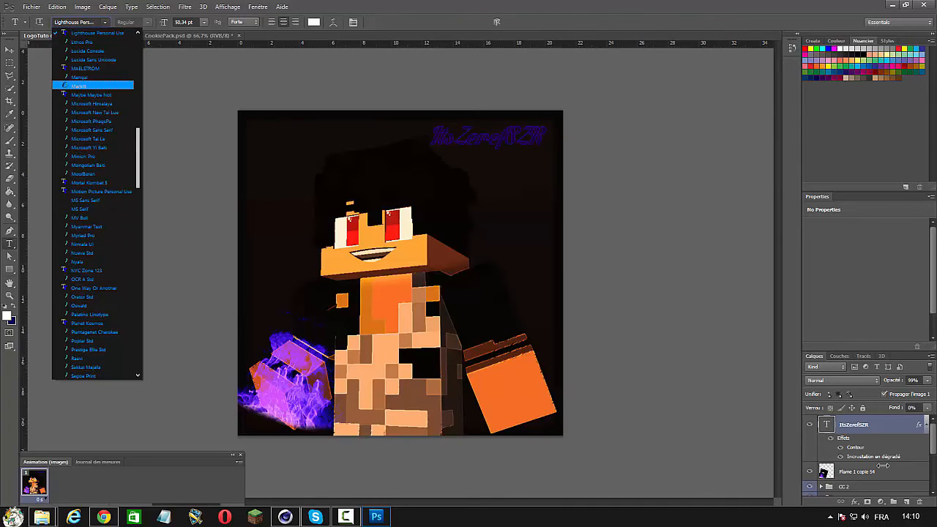
left_click(91, 94)
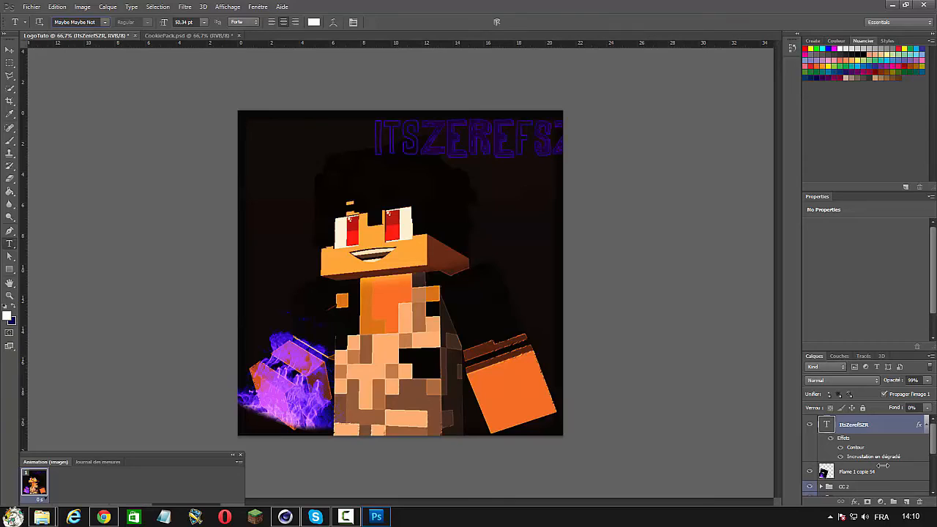
key("v")
left_click_drag(477, 139, 386, 150)
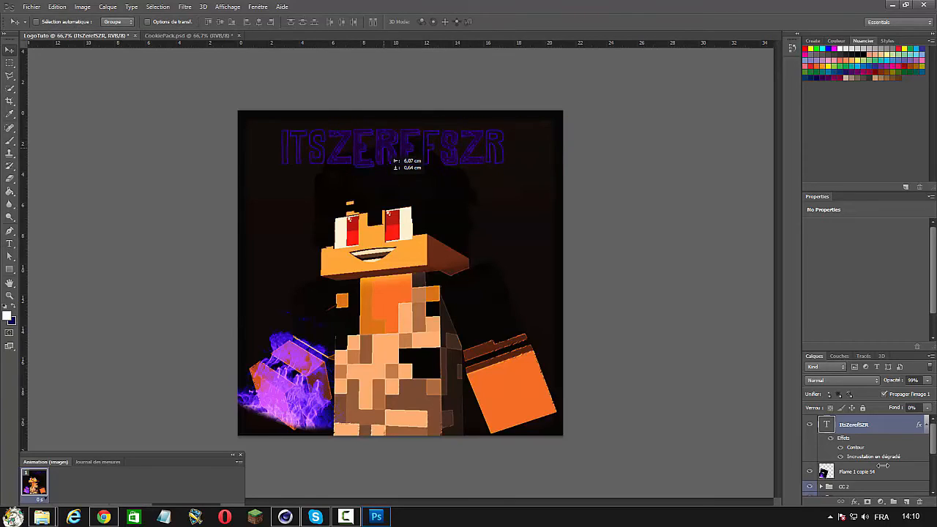
key("ctrl+t")
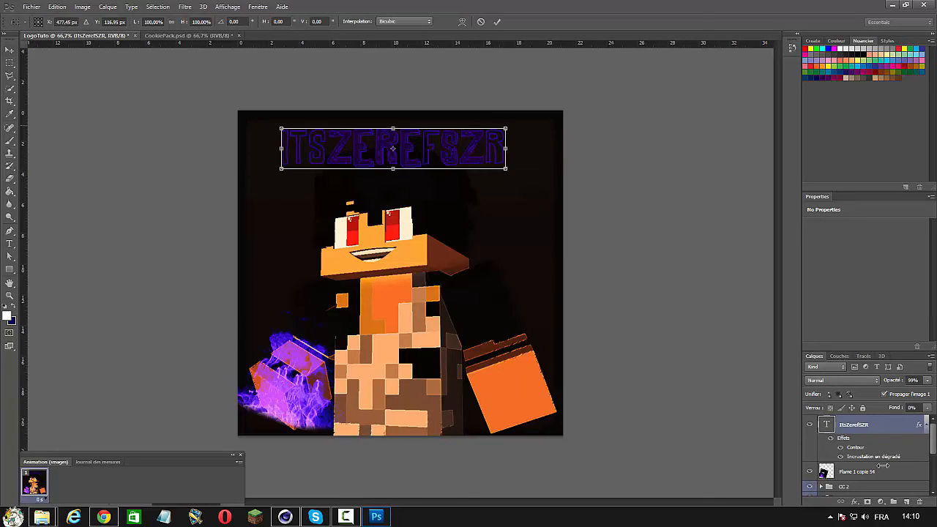
left_click_drag(505, 129, 401, 147)
key("Return")
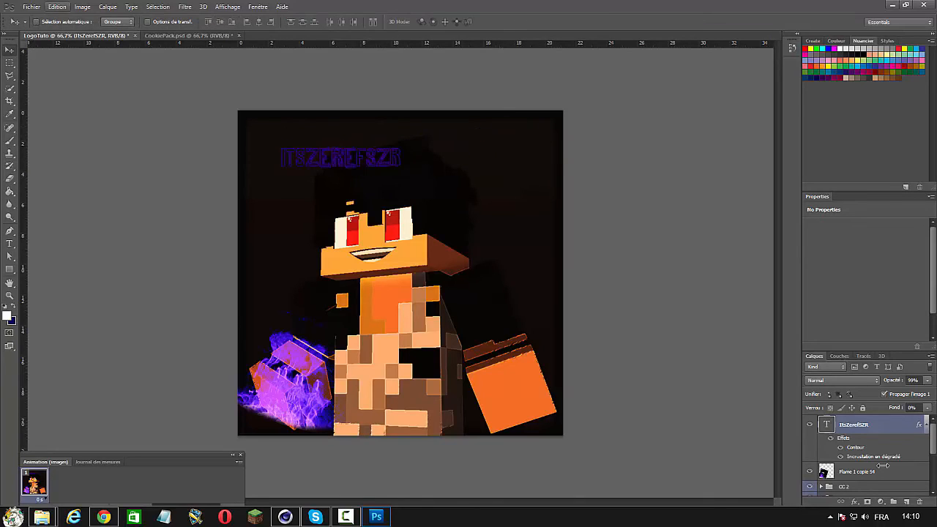
Step: Try the Planet Kosmos font on the name text and undo it
left_click(9, 243)
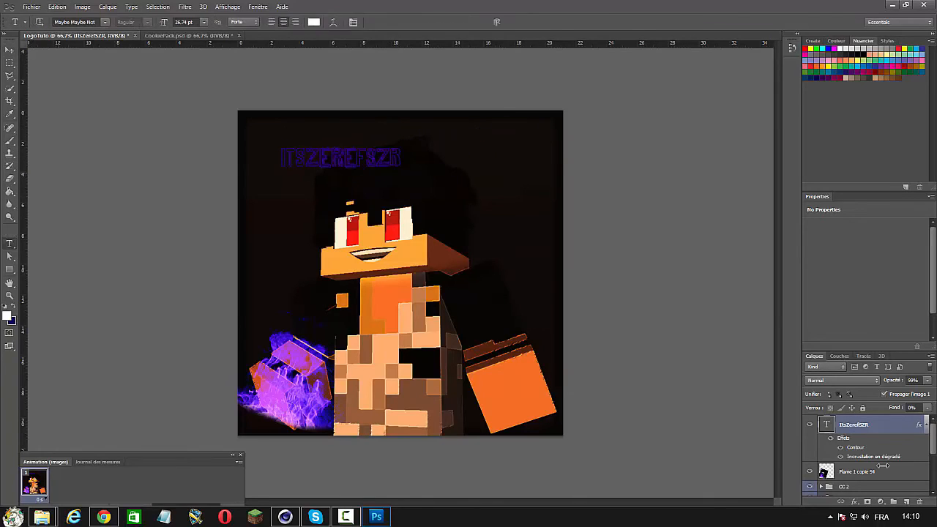
left_click(105, 22)
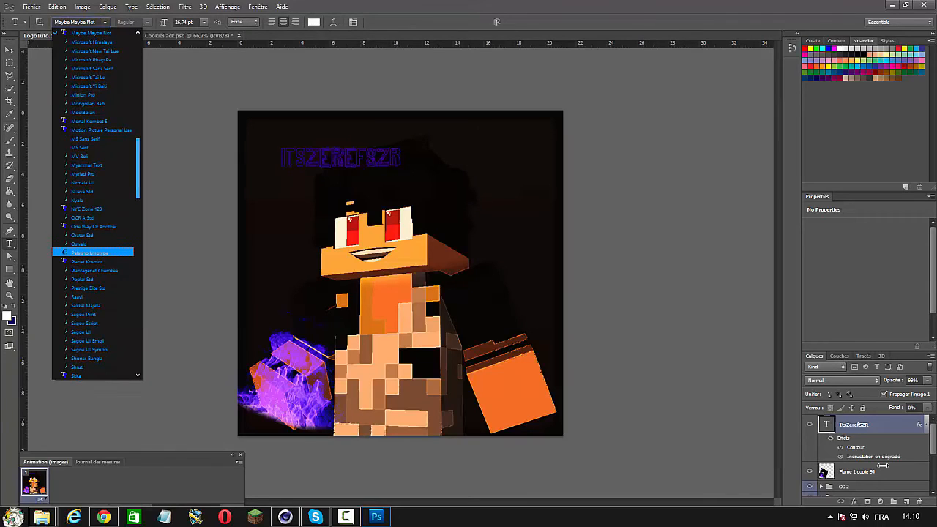
left_click(87, 261)
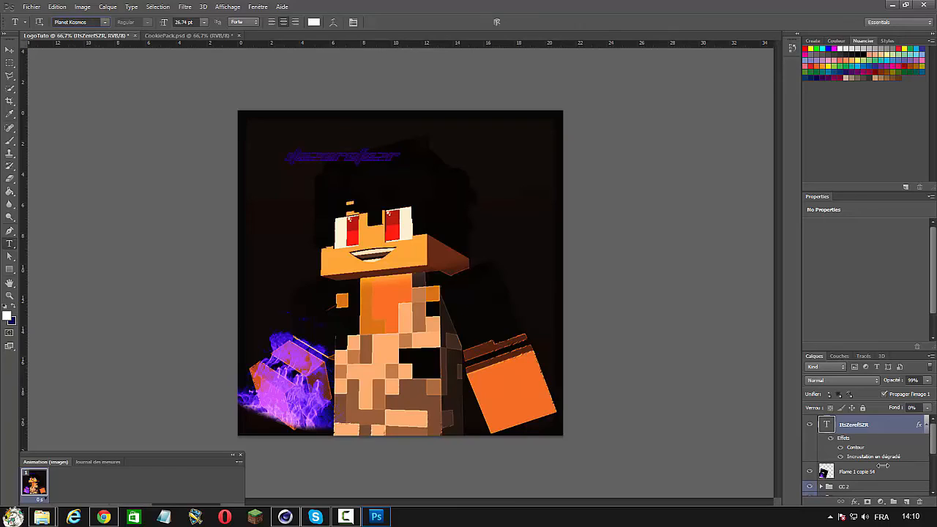
key("ctrl+z")
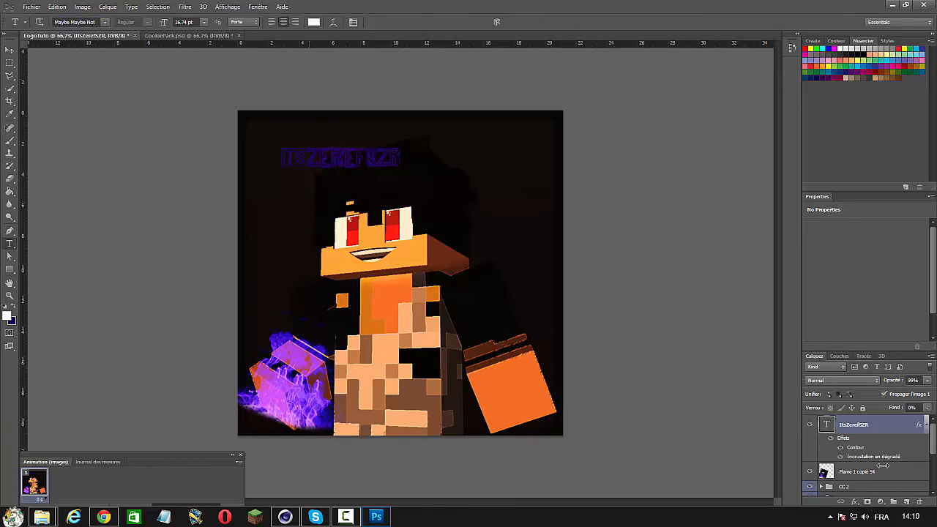
Step: Move the name text into the upper-right corner of the canvas, close to its upper edge
left_click(320, 157)
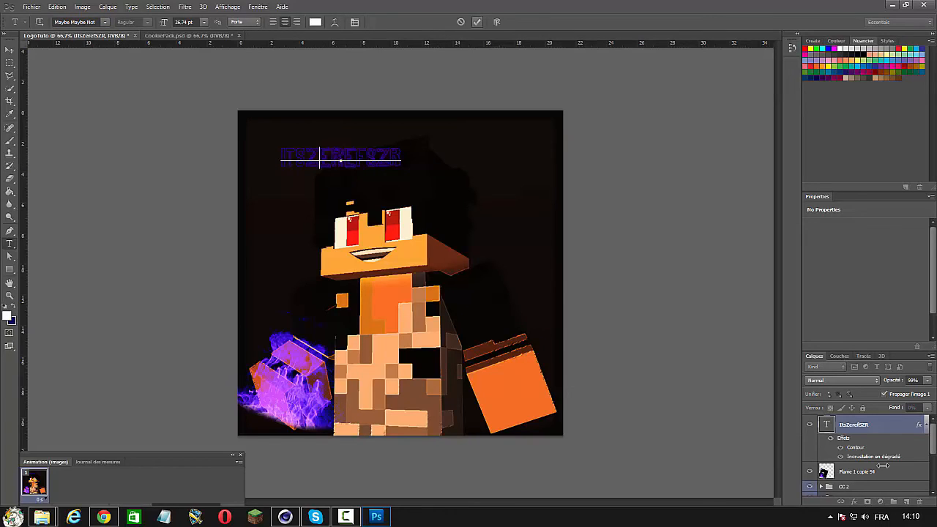
left_click(476, 22)
key("v")
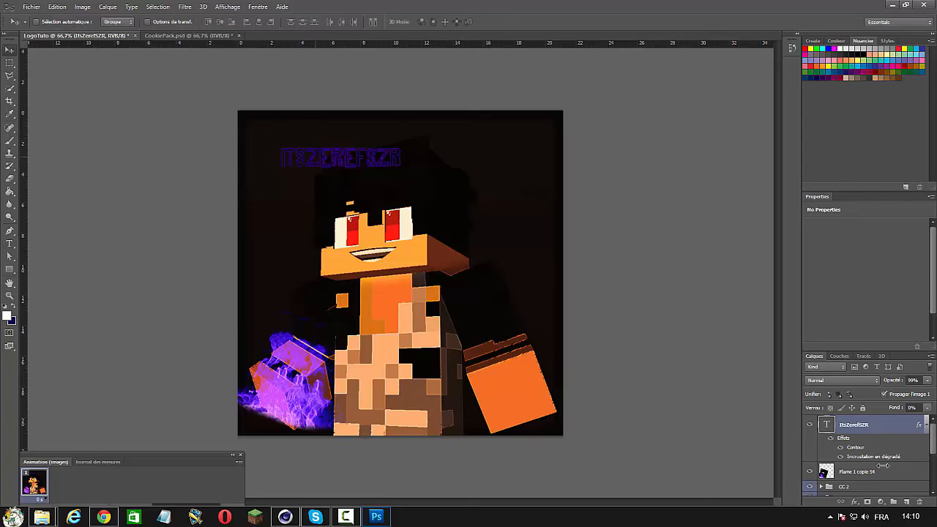
left_click_drag(336, 163, 490, 139)
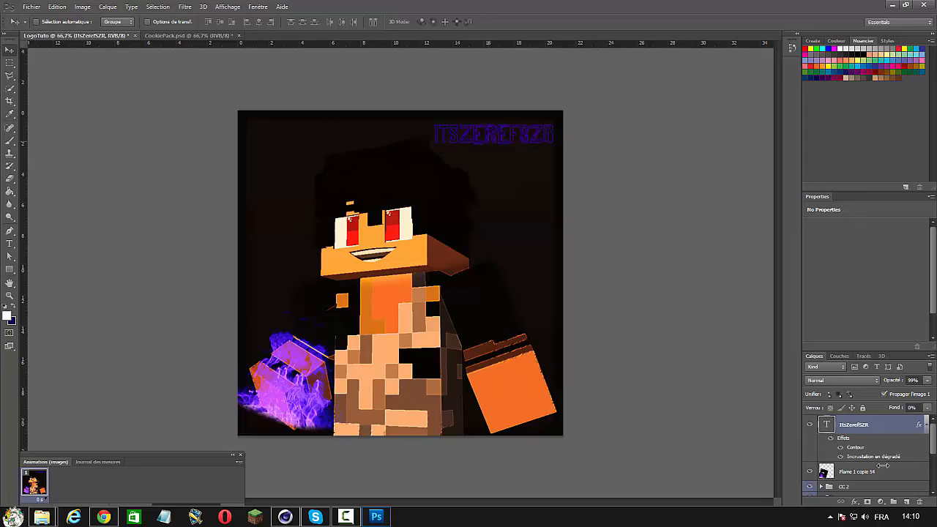
mouse_move(487, 146)
left_mouse_down()
mouse_move(316, 142)
mouse_move(502, 143)
left_mouse_up()
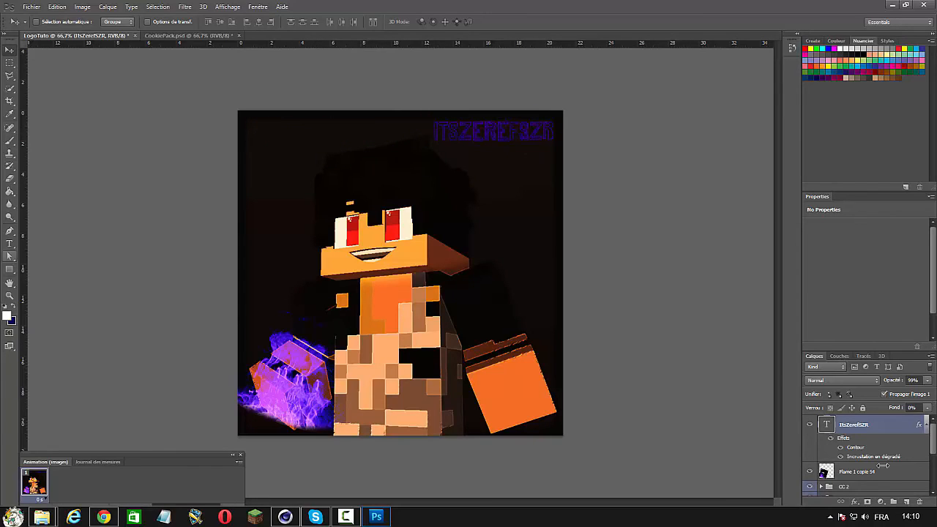
Step: Change the name text's font to Planet Kosmos
key("t")
left_click(105, 22)
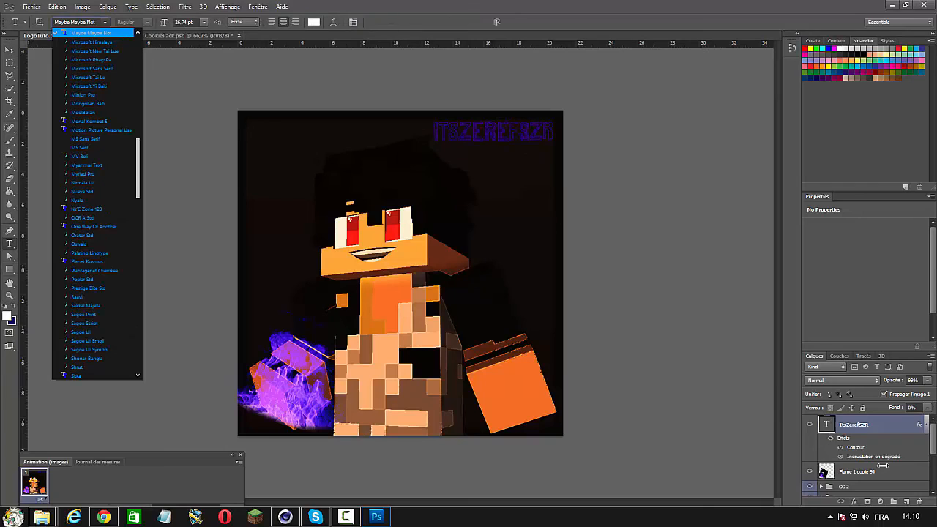
left_click(87, 261)
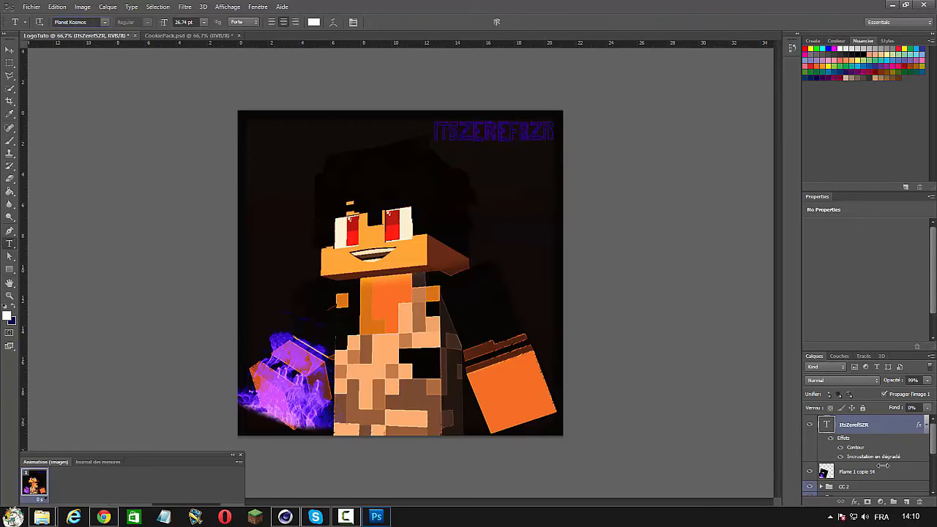
Step: Add a white text reading "stealz-rox" in Planet Kosmos and place it in the canvas's upper-left corner
left_click(263, 156)
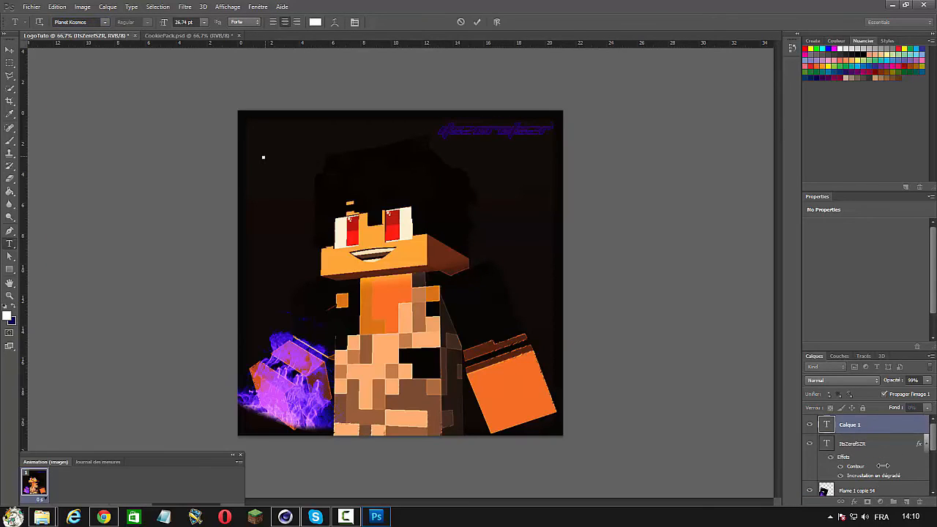
type("stealz-rox")
left_click(476, 21)
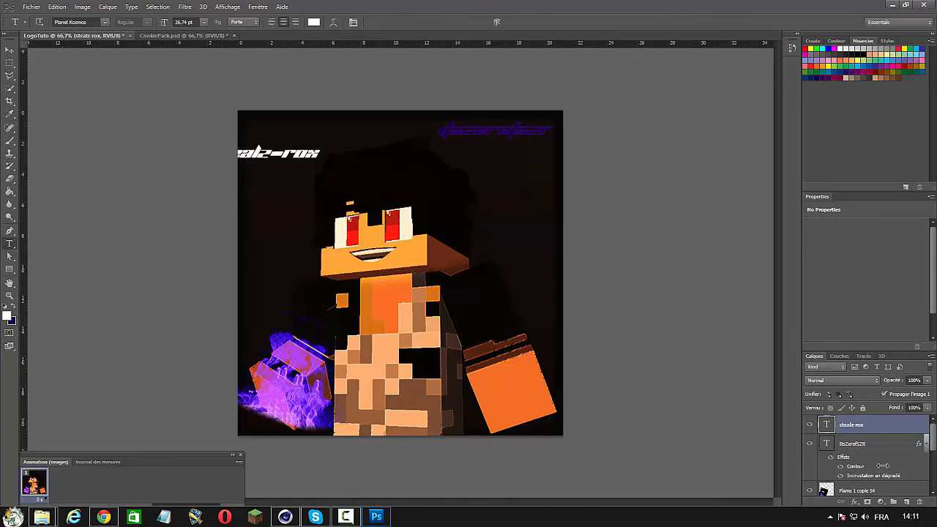
key("v")
left_click_drag(256, 154, 292, 133)
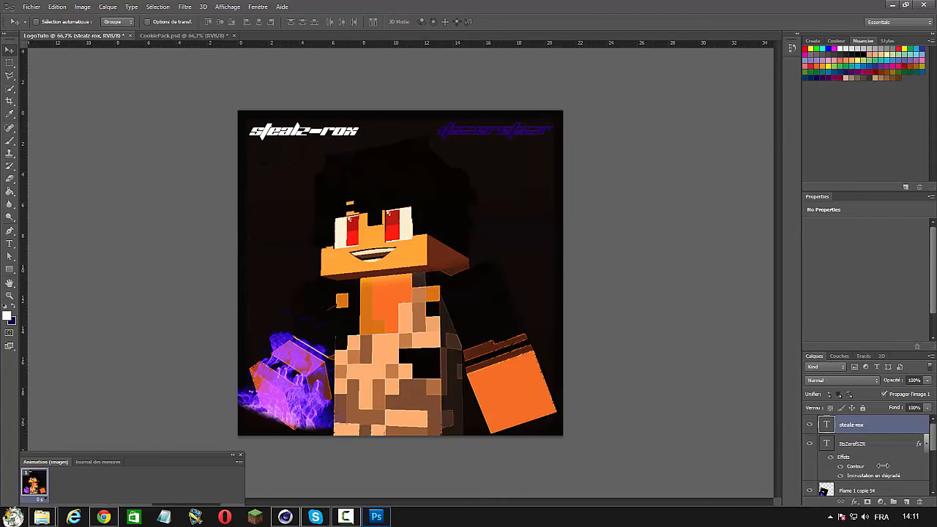
Step: Apply the black gradient style preset with drop shadow, inner shadow and outer glow to the stealz-rox text
double_click(882, 424)
left_click(524, 223)
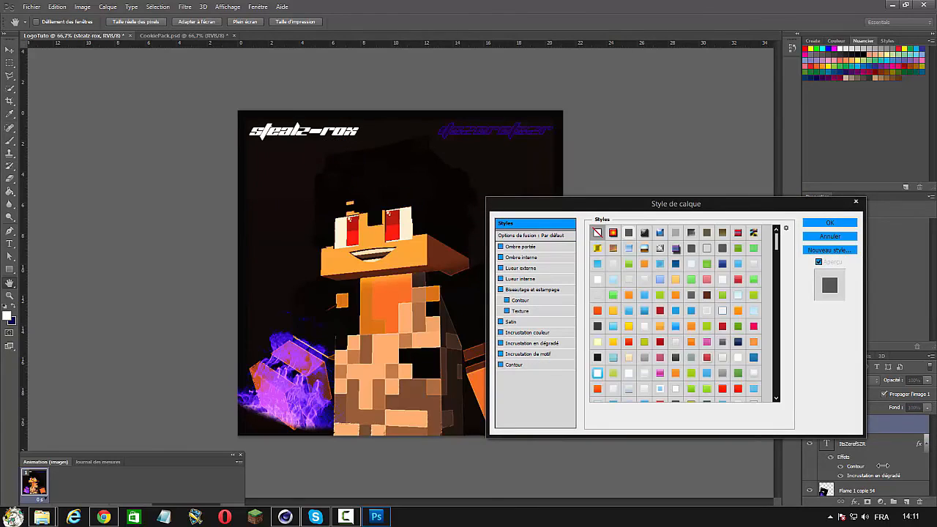
scroll(680, 313, "down", 5)
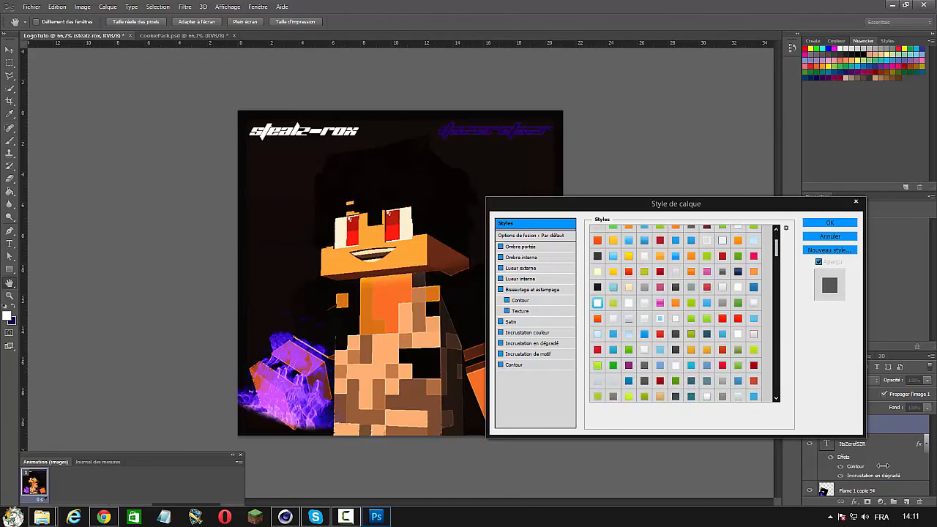
scroll(681, 313, "down", 5)
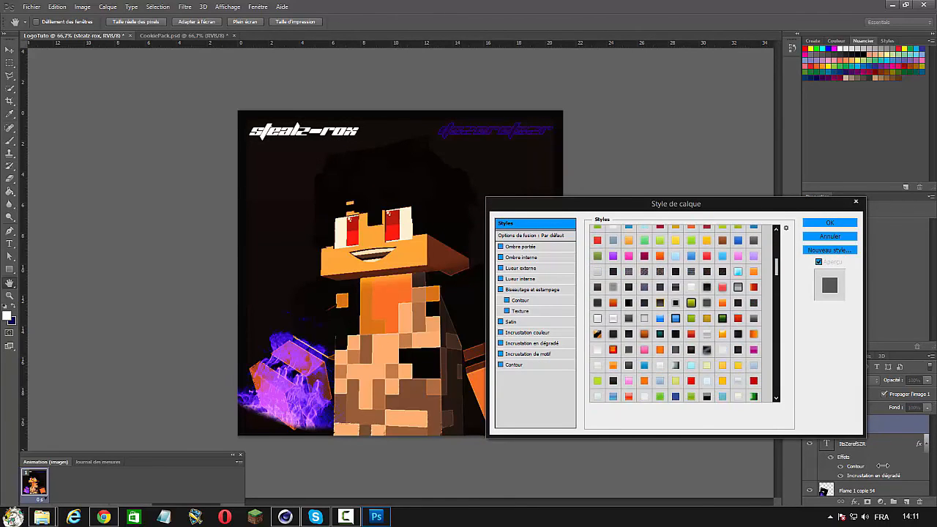
scroll(680, 313, "down", 3)
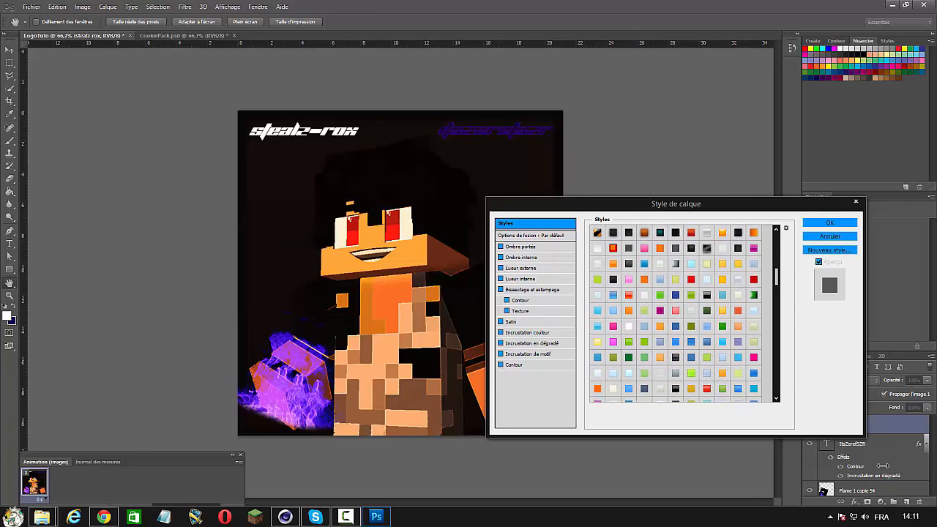
left_click(675, 357)
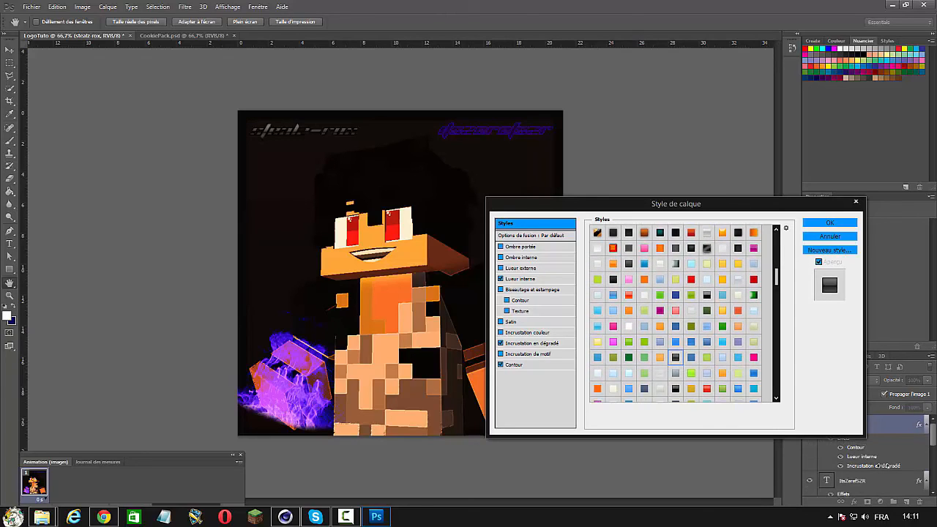
key("Down")
key("Down")
left_click(706, 248)
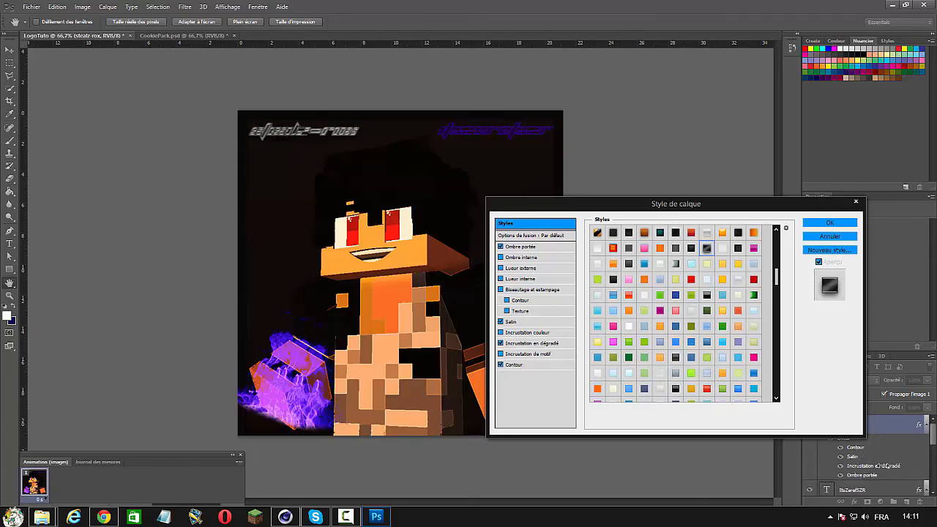
key("Left")
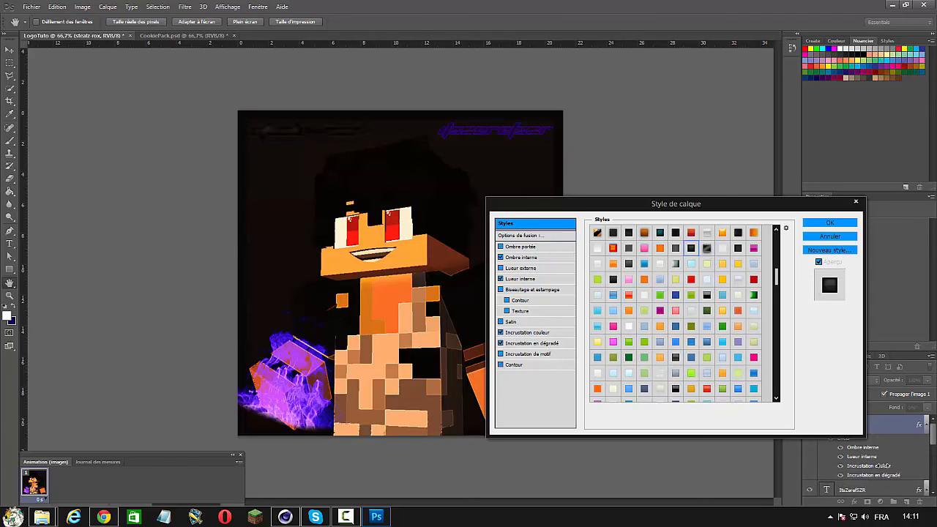
left_click_drag(776, 277, 777, 316)
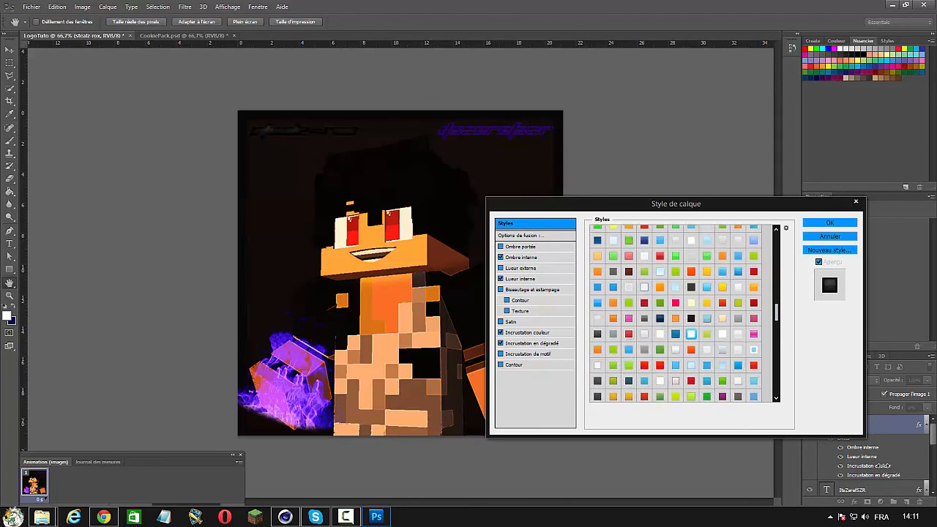
scroll(684, 313, "down", 4)
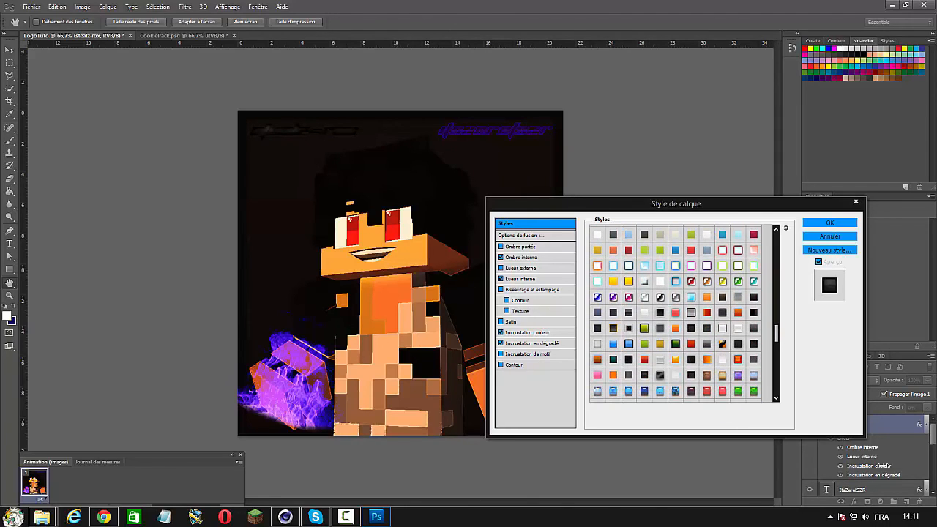
left_click(659, 313)
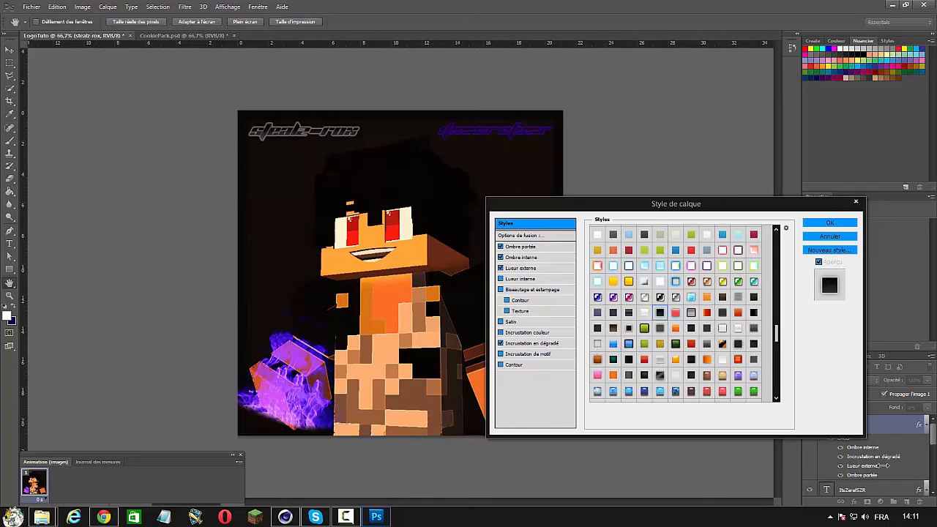
Step: Turn off the outer glow on the stealz-rox text and add a black exterior stroke at 100% opacity
left_click(521, 246)
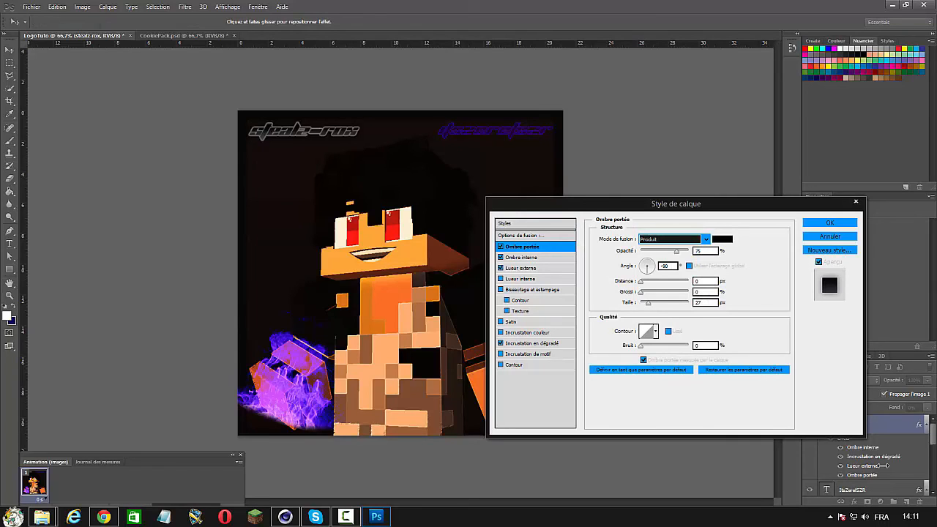
left_click(500, 247)
left_click(500, 247)
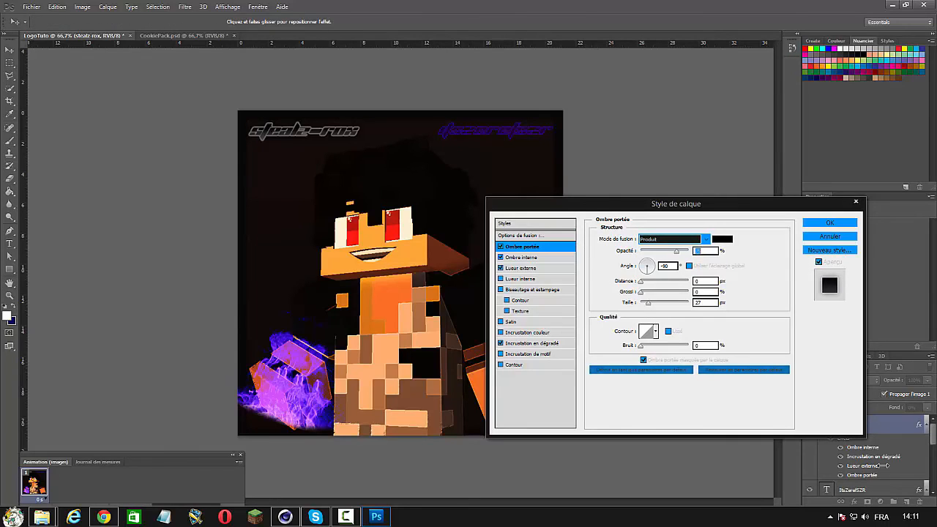
left_click(500, 268)
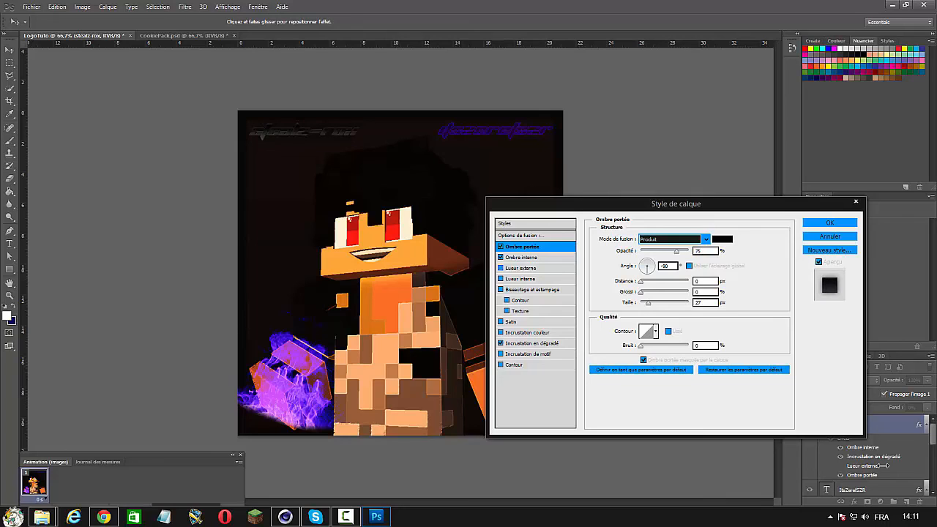
left_click(515, 364)
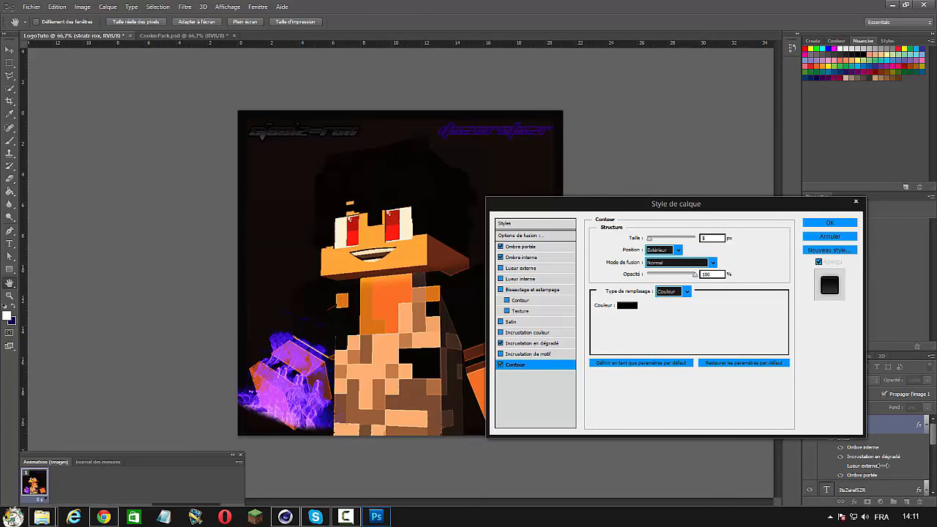
key("Return")
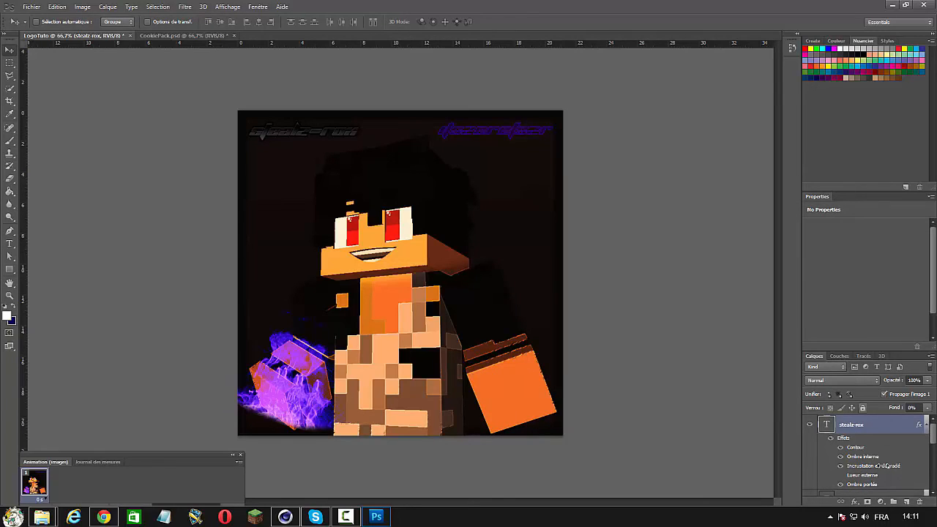
left_click(926, 424)
double_click(883, 466)
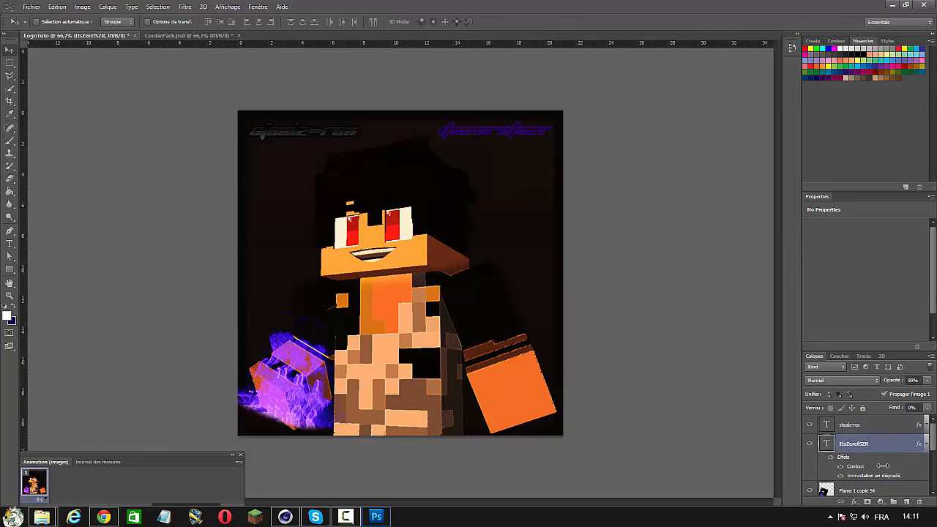
right_click(883, 465)
key("Escape")
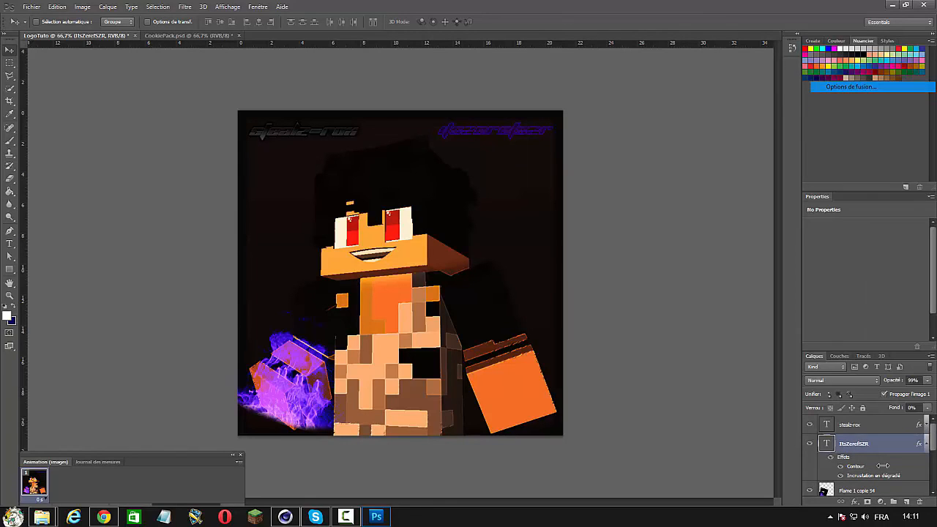
double_click(883, 465)
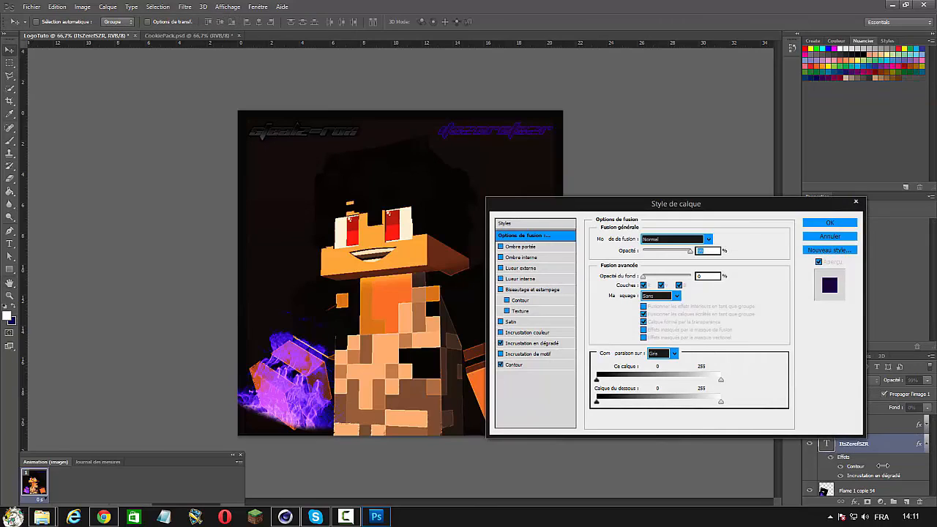
key("Escape")
Step: Copy the stealz-rox text's layer style and paste it onto the ItsZerefSZR text layer
left_click(878, 424)
right_click(878, 424)
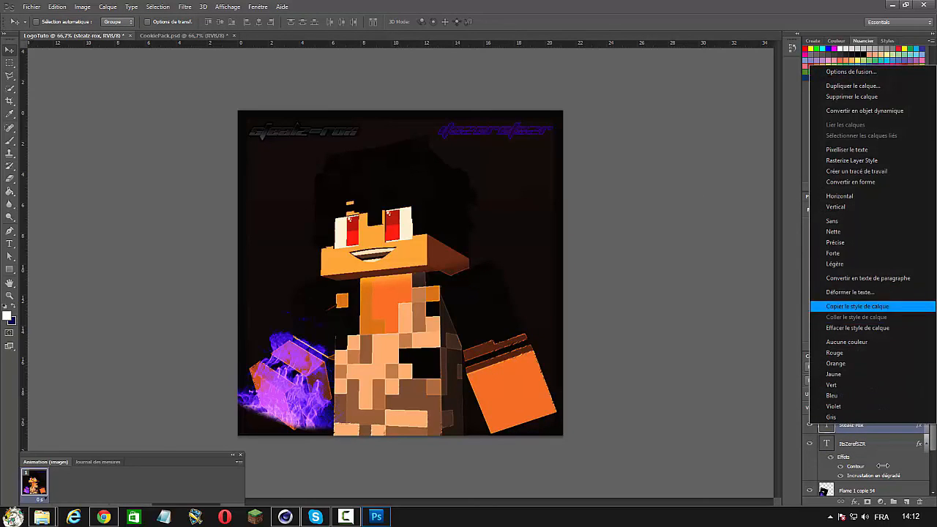
left_click(873, 307)
left_click(875, 443)
right_click(875, 443)
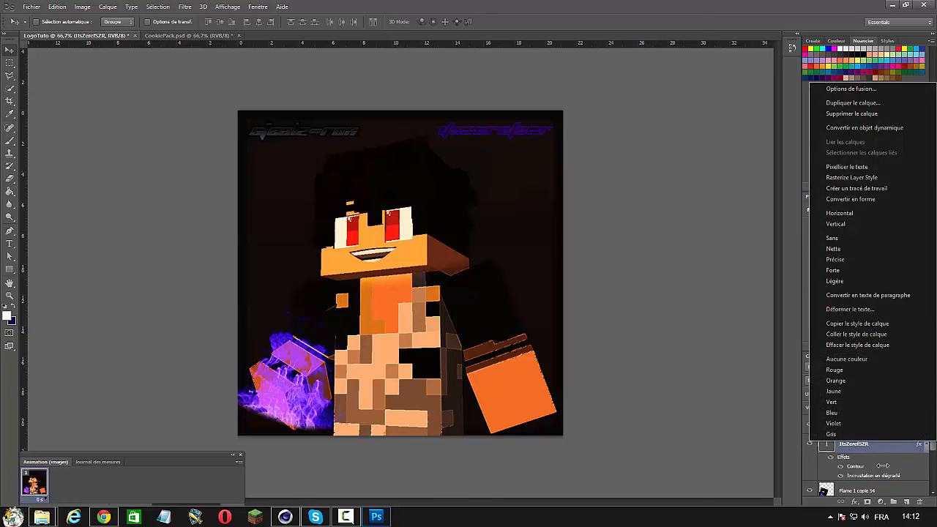
left_click(870, 332)
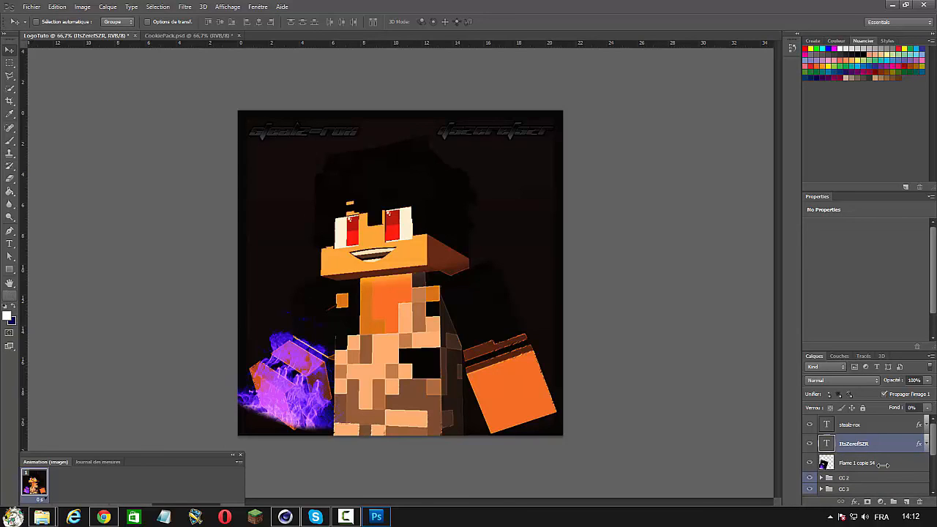
Step: Change the ItsZerefSZR text's font to Maybe Maybe Not
left_click(9, 243)
left_click(104, 22)
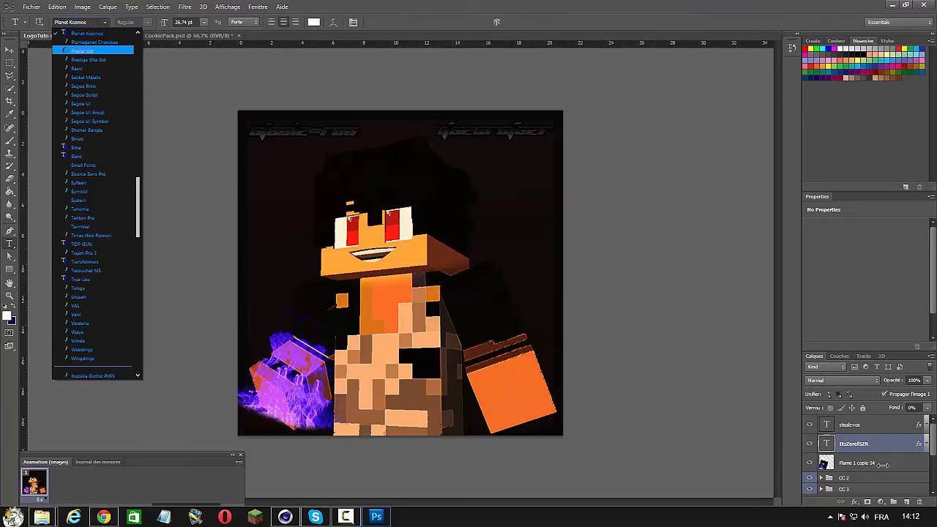
scroll(93, 180, "up", 6)
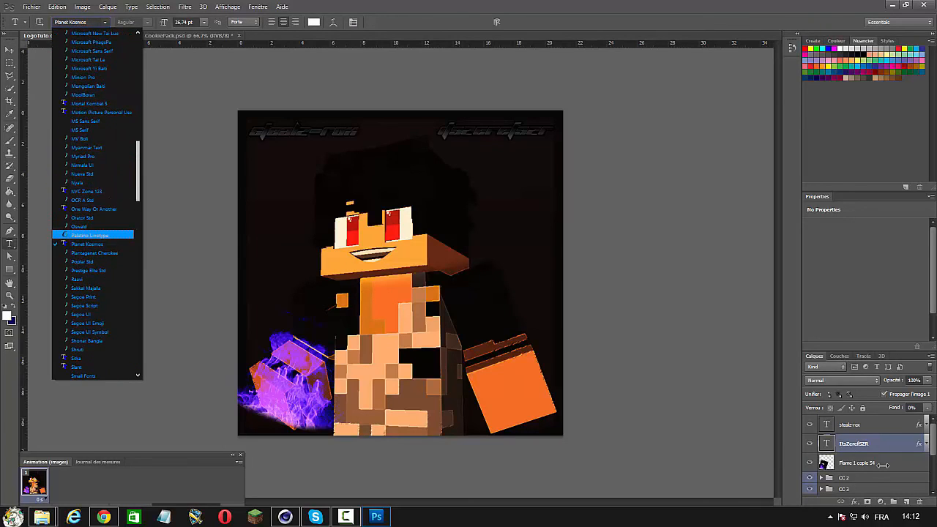
scroll(93, 180, "up", 5)
left_click(91, 95)
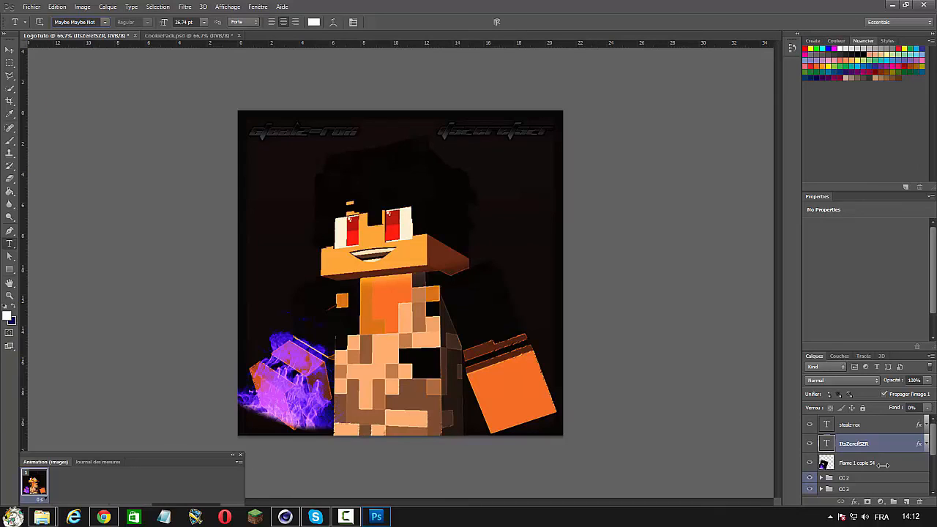
Step: Nudge the ItsZerefSZR text slightly away from the canvas's right edge and move the stealz-rox text to the lower-left corner
left_click(9, 51)
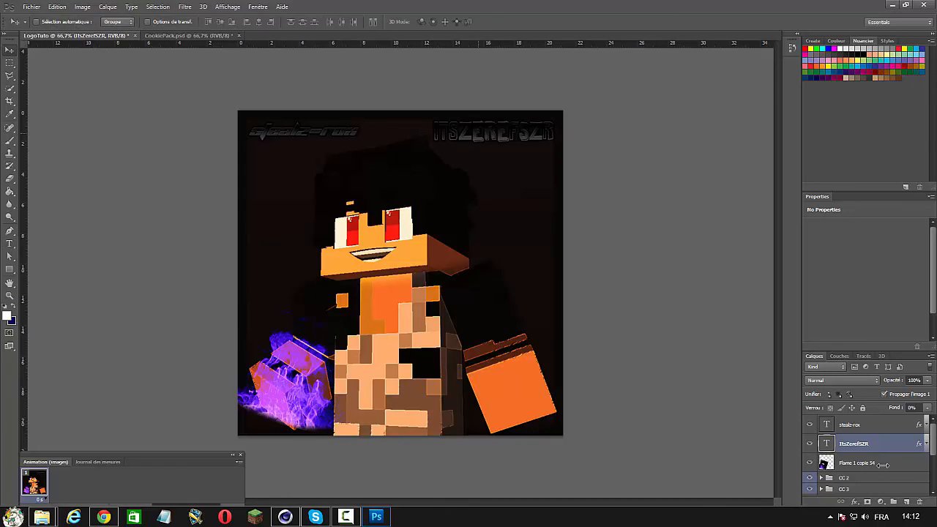
left_click_drag(484, 132, 479, 133)
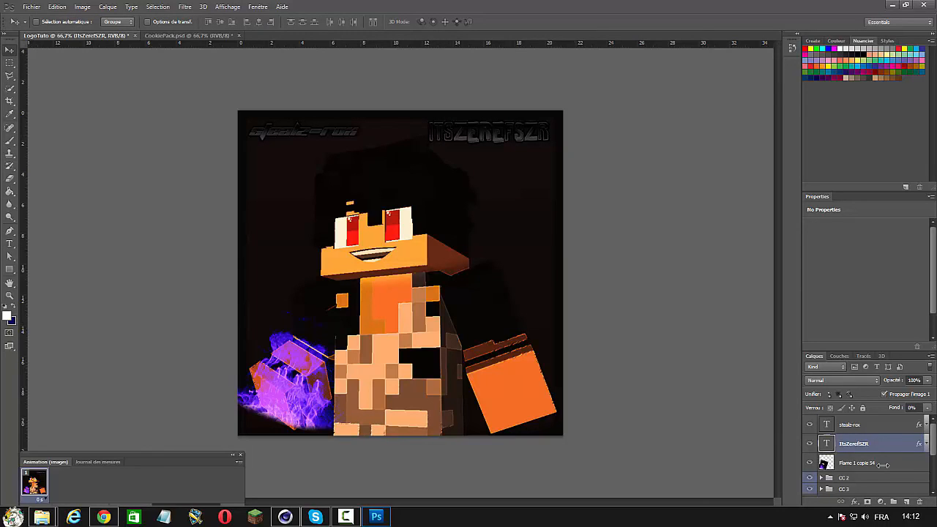
left_click(871, 424)
left_click_drag(322, 135, 311, 430)
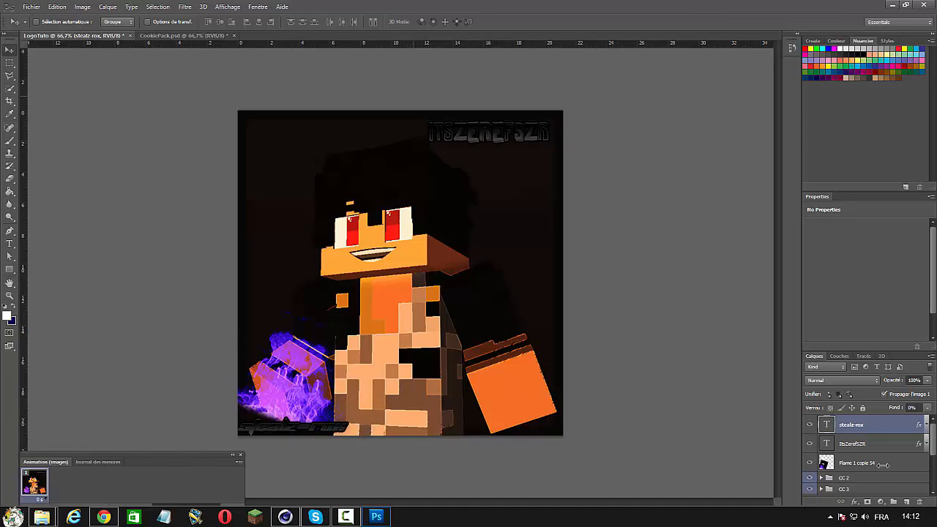
Step: Export the logo for the web as a PNG-24 with Bicubique plus net quality, save it as LogoTuto.png on the Desktop, and show the desktop
left_click(32, 7)
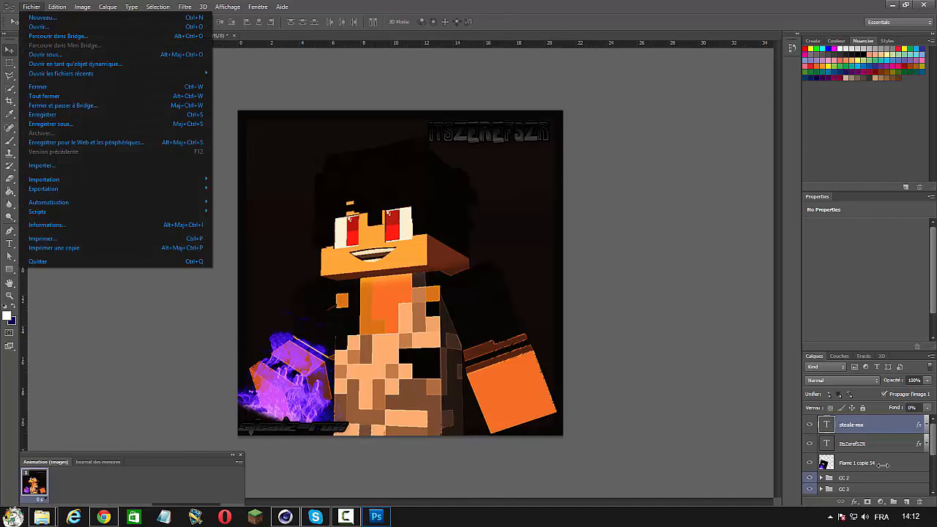
left_click(87, 142)
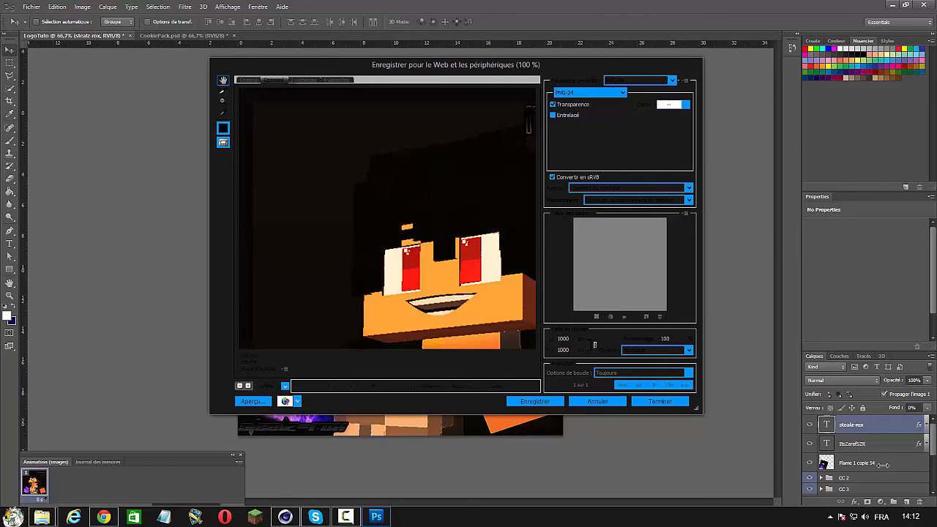
left_click(687, 351)
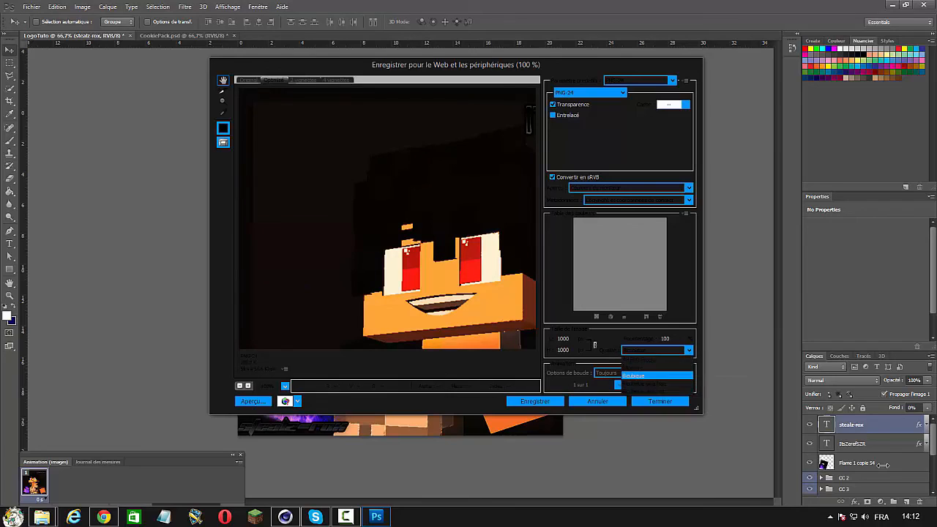
left_click(656, 391)
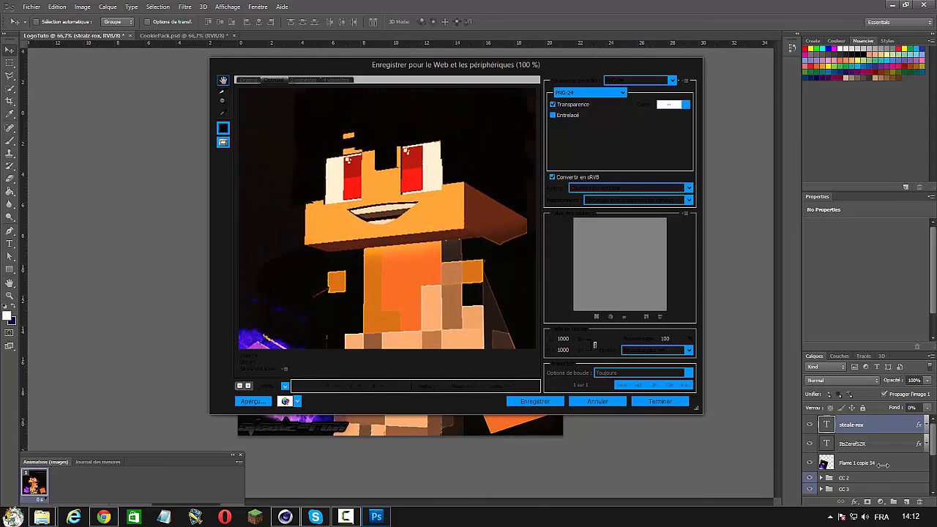
key("Return")
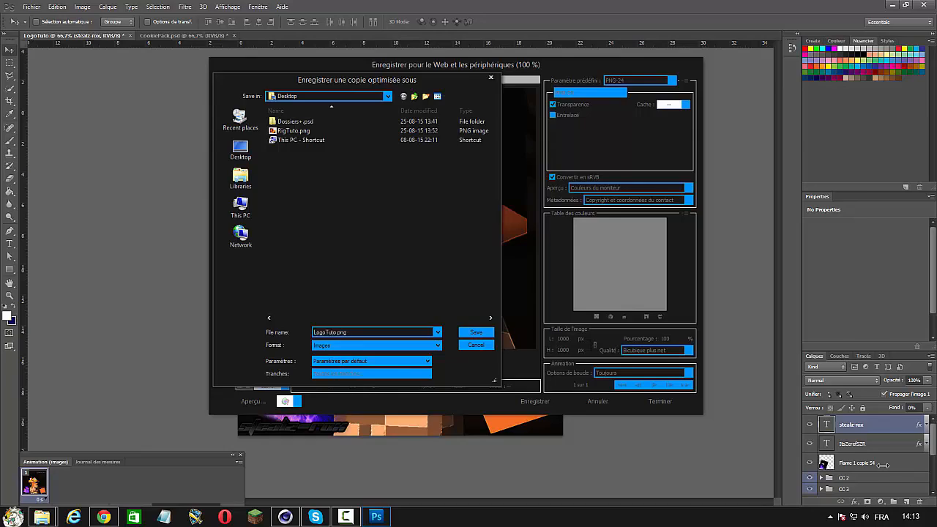
key("Return")
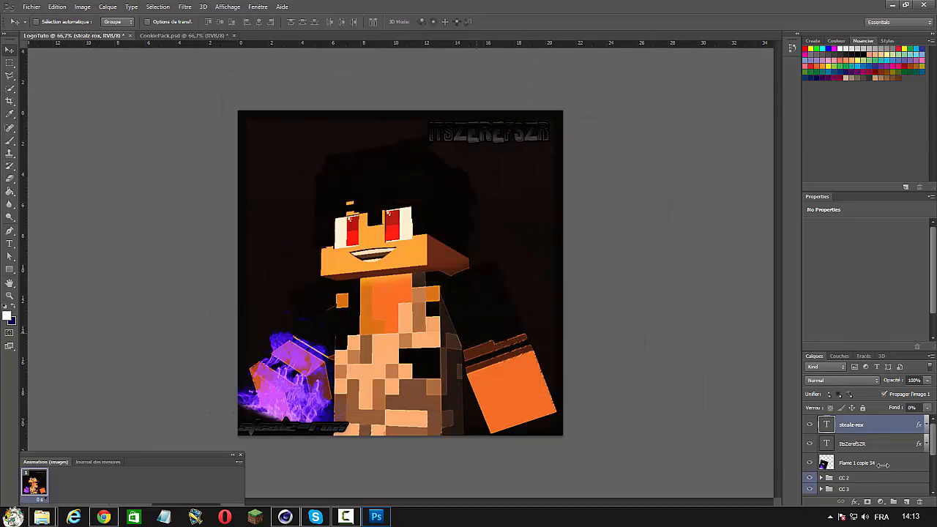
left_click(892, 5)
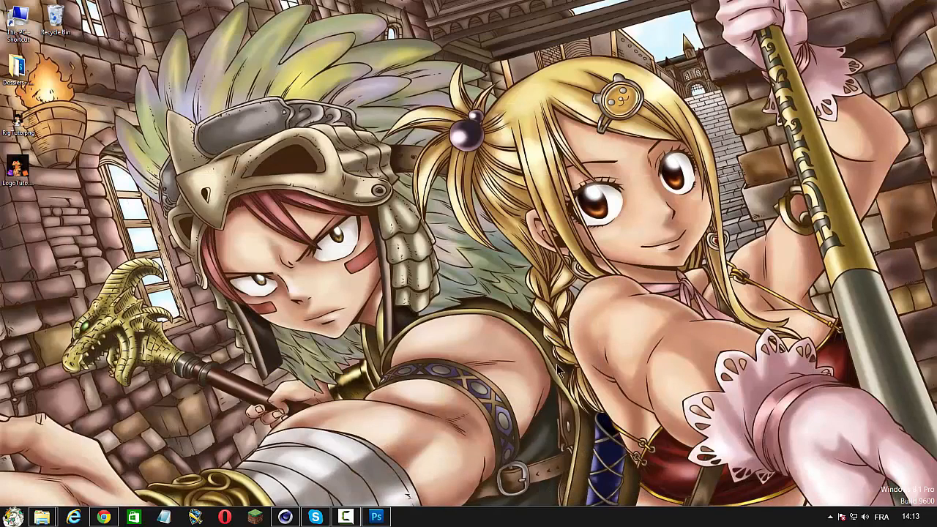